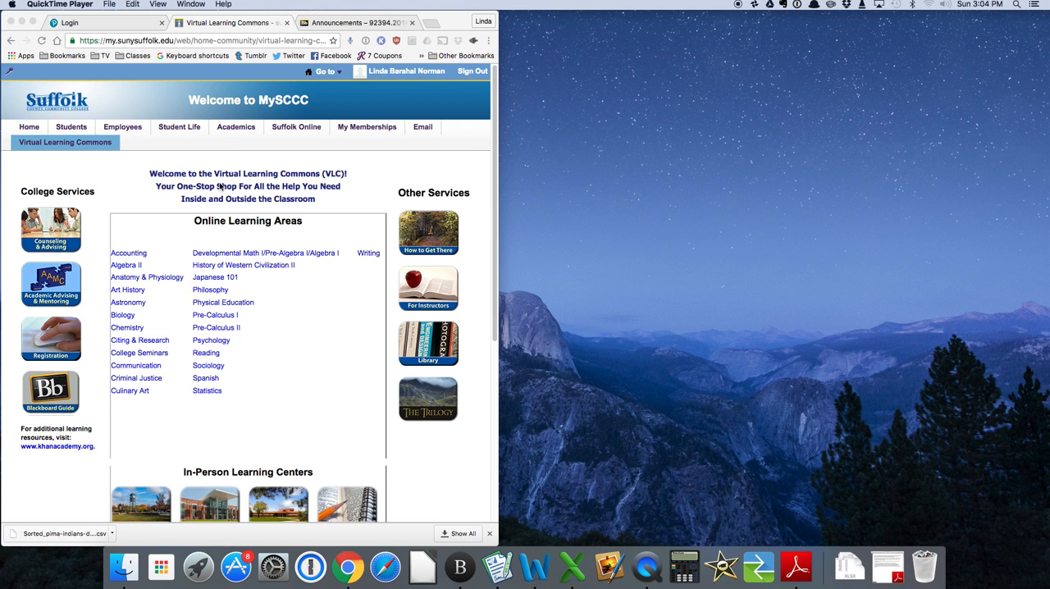
Open the Project Info page of the MAT-104-151 Statistics II course.
click(331, 24)
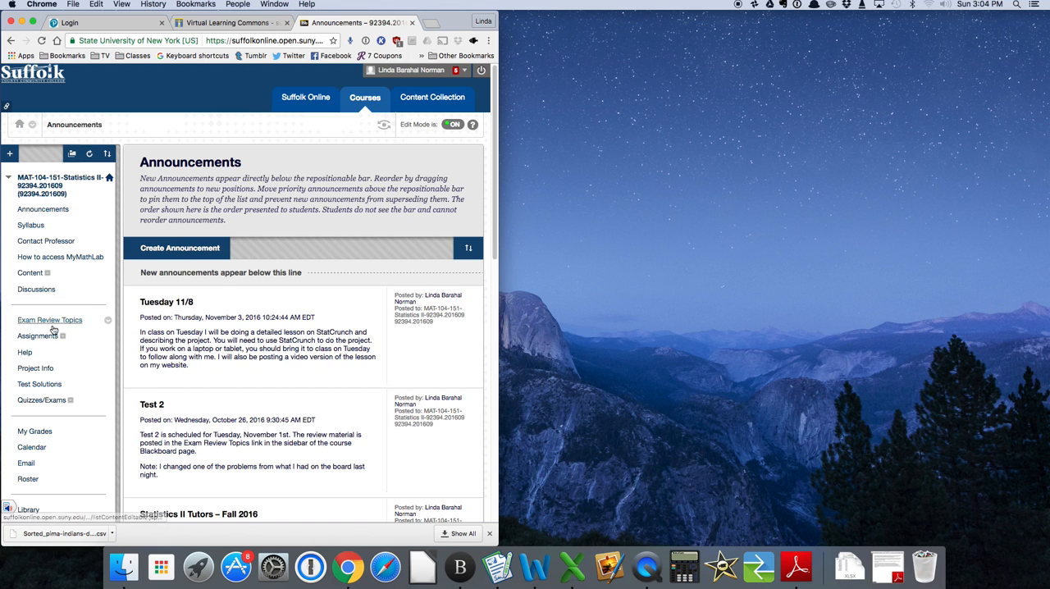
click(36, 368)
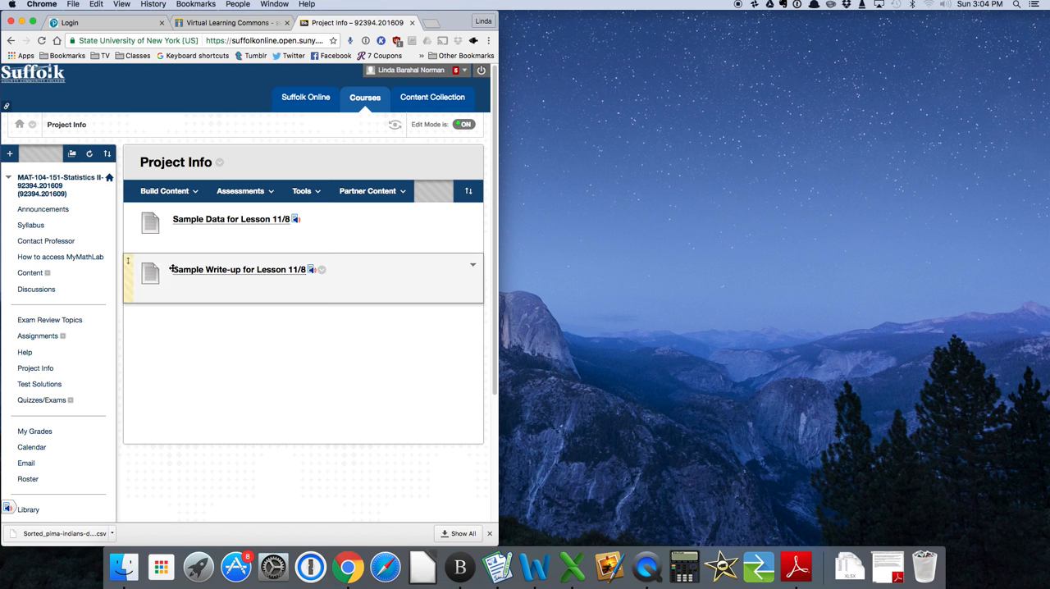
click(241, 190)
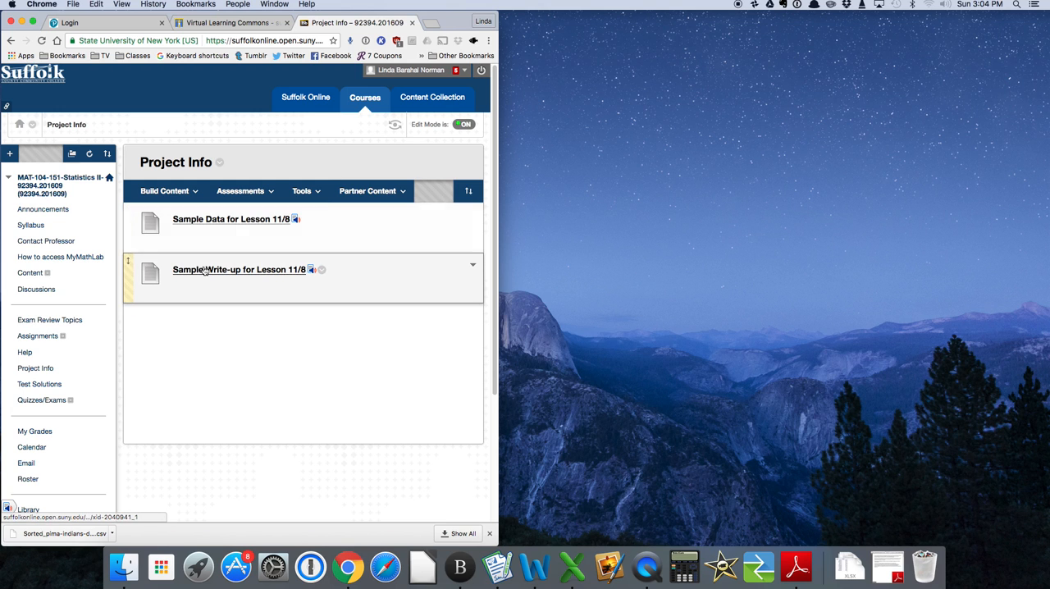
right_click(225, 223)
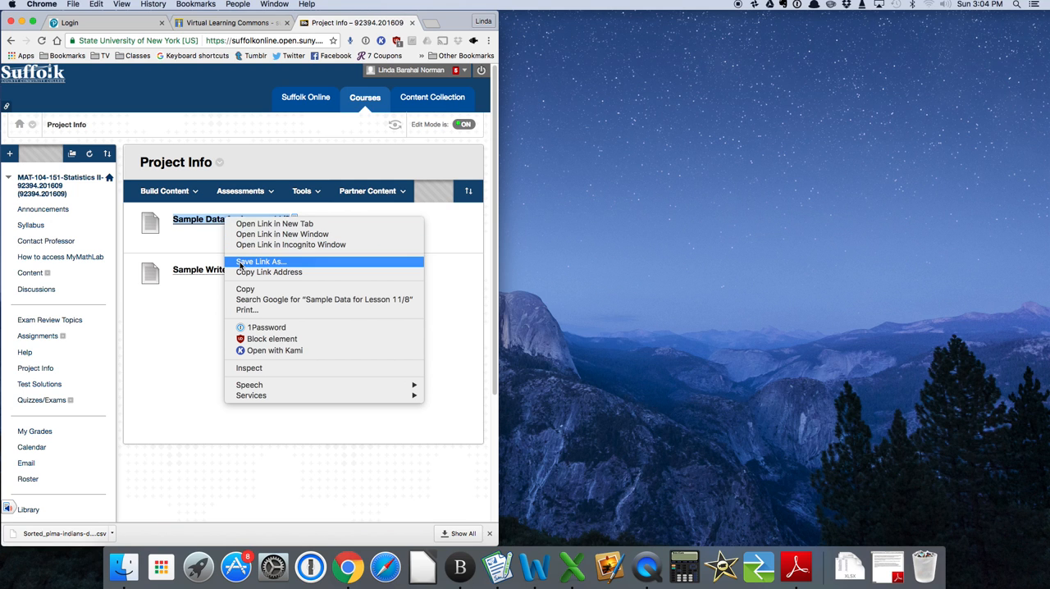
click(240, 261)
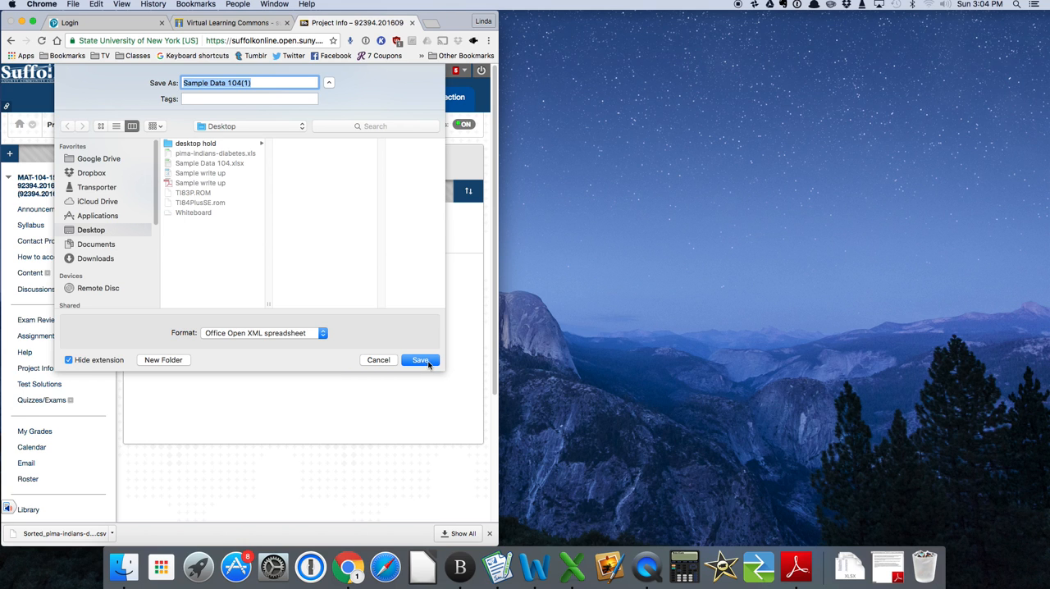
click(379, 360)
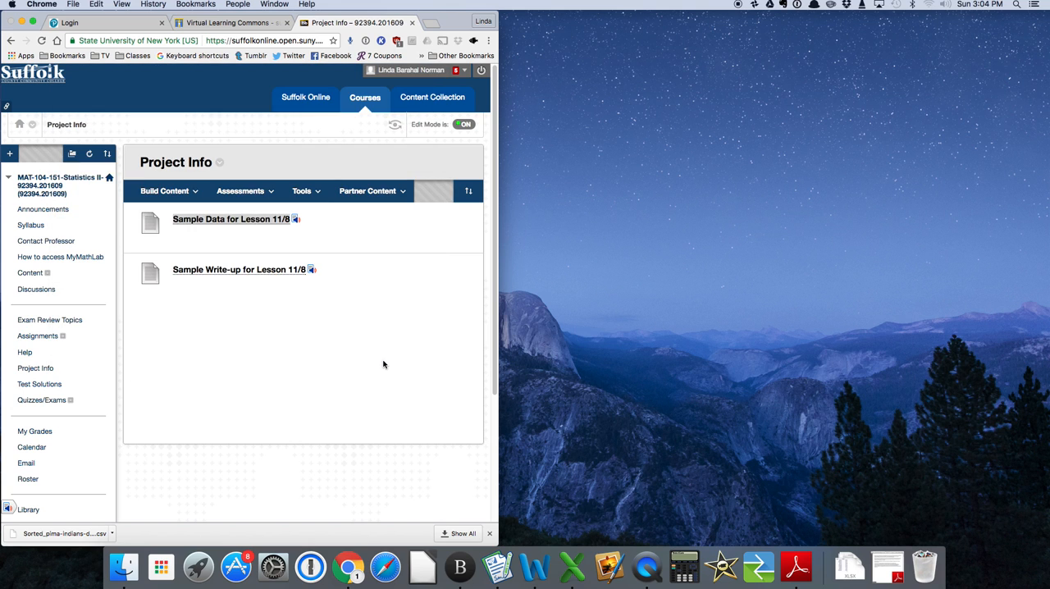
right_click(223, 273)
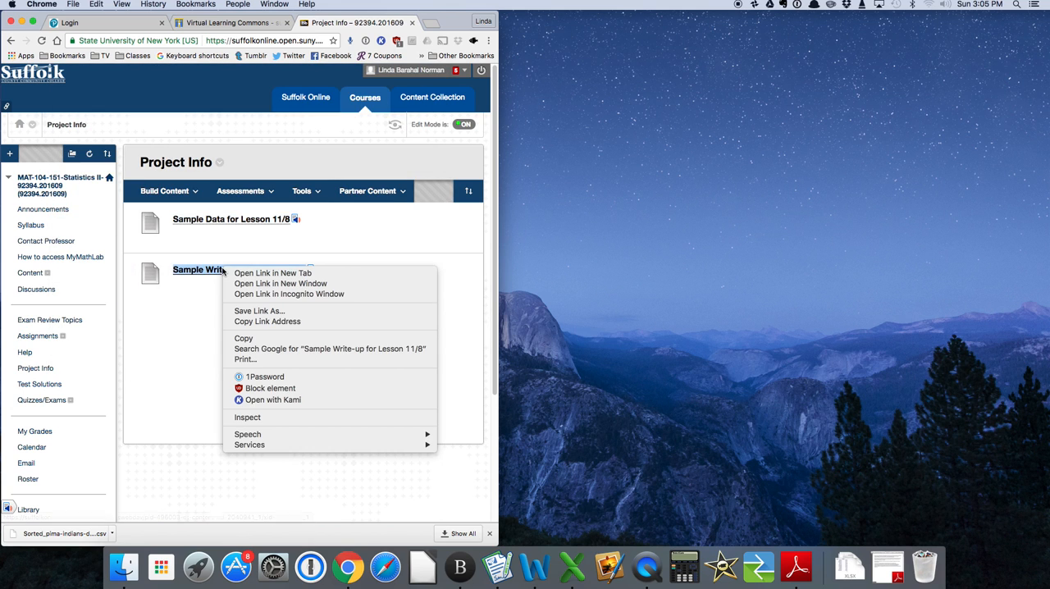
click(245, 313)
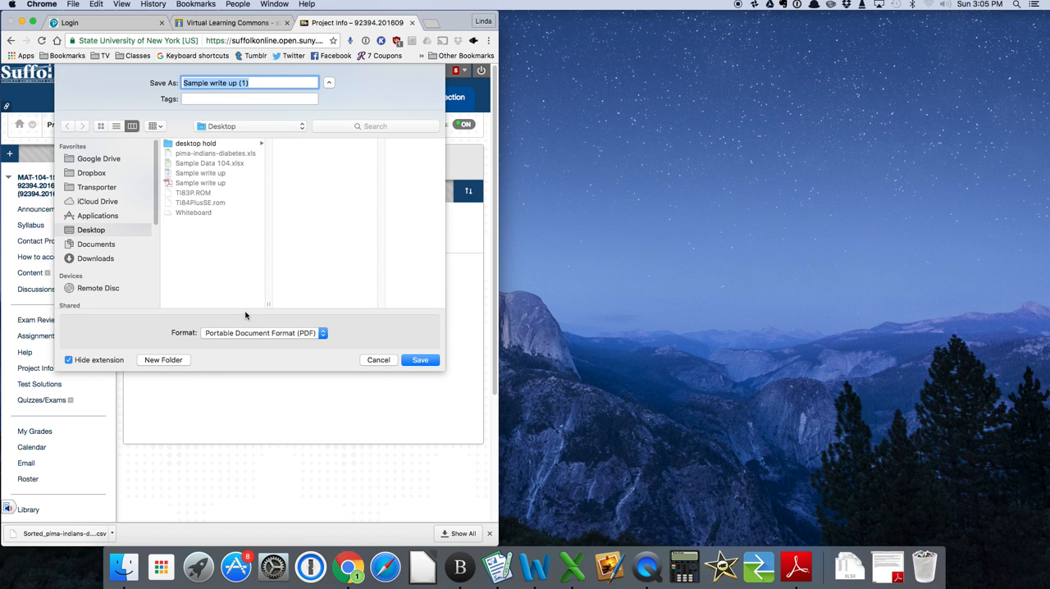
click(375, 361)
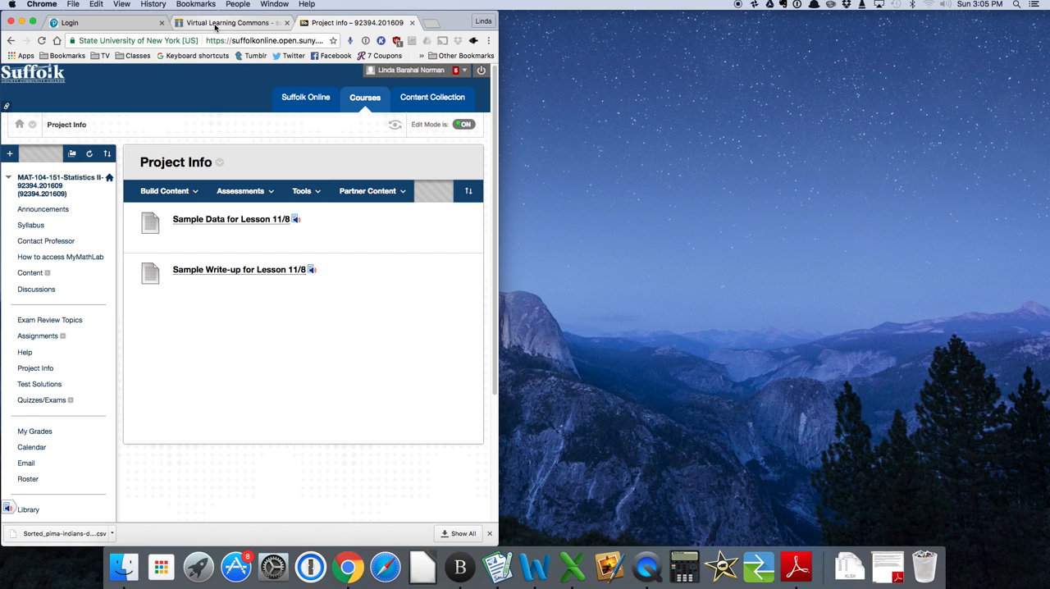
Sign in to the Pearson portal by entering the account username and password.
click(117, 24)
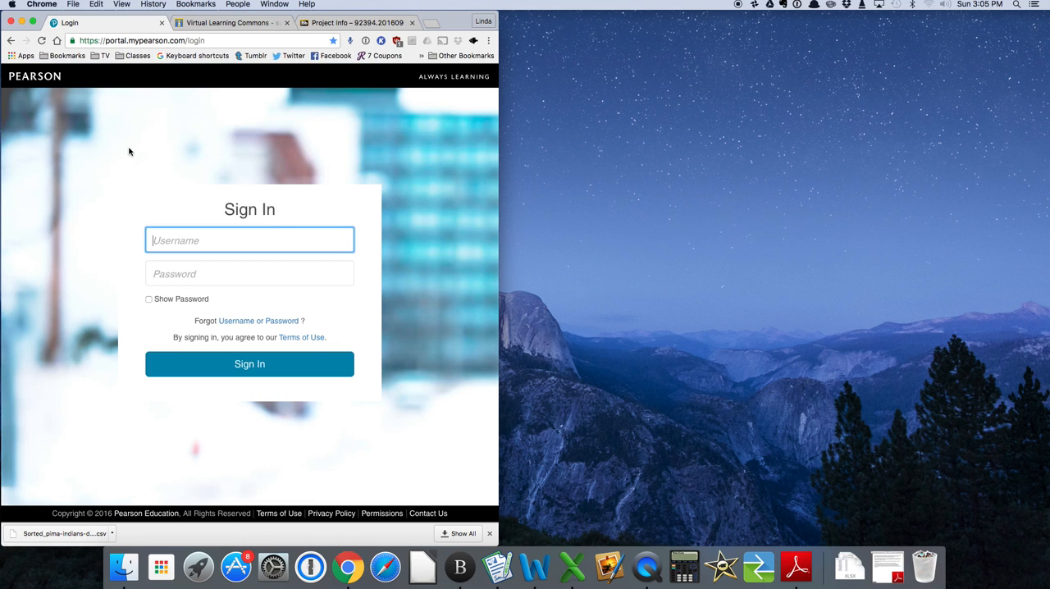
text(ljbn65)
key(Tab)
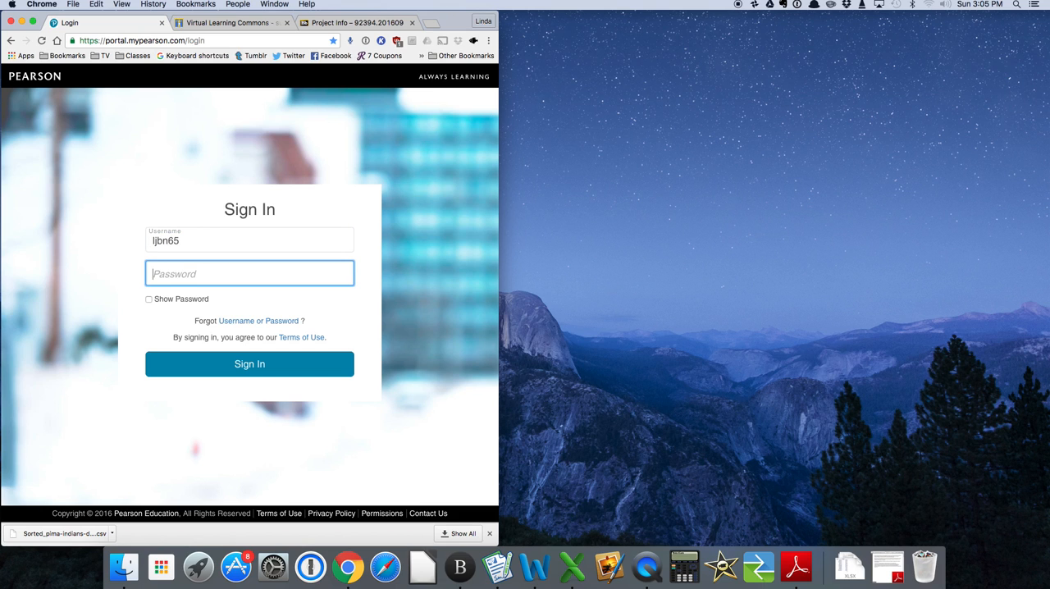
text(•••••••••••)
key(Return)
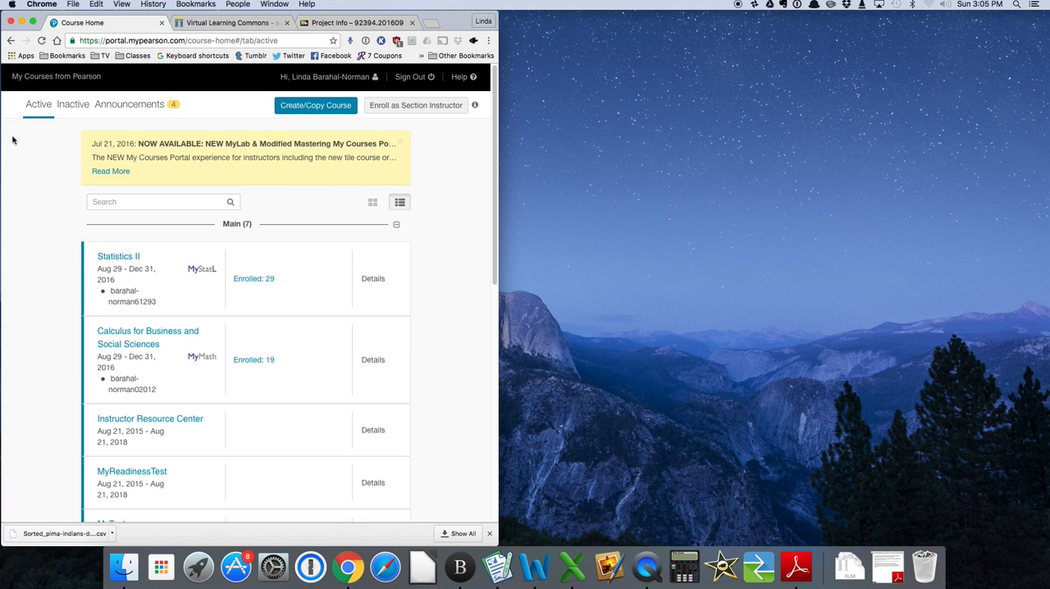
Open the Statistics II course and go from its StatCrunch page to the StatCrunch website.
click(105, 258)
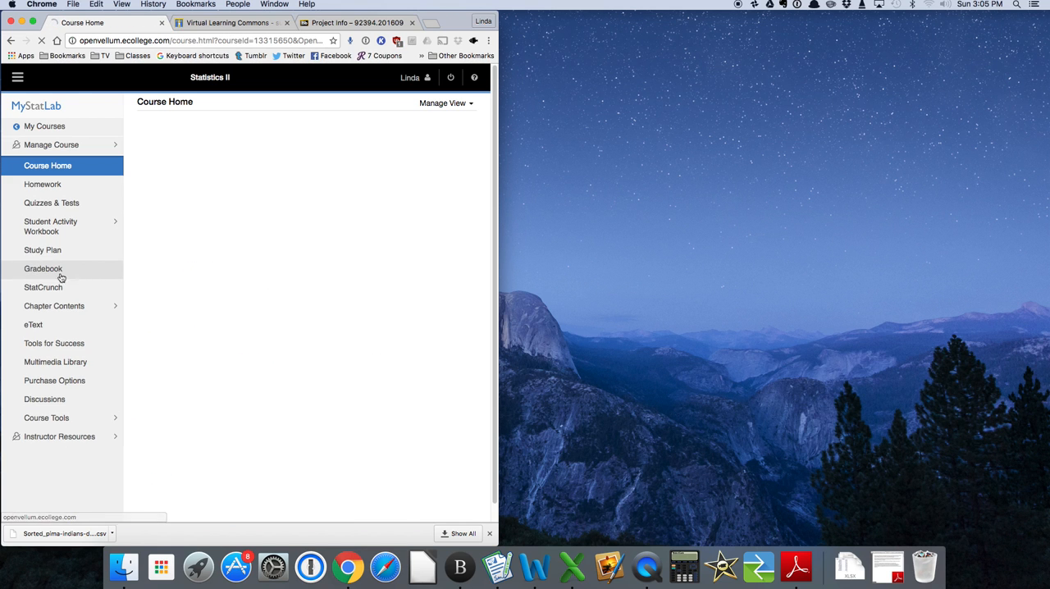
click(51, 291)
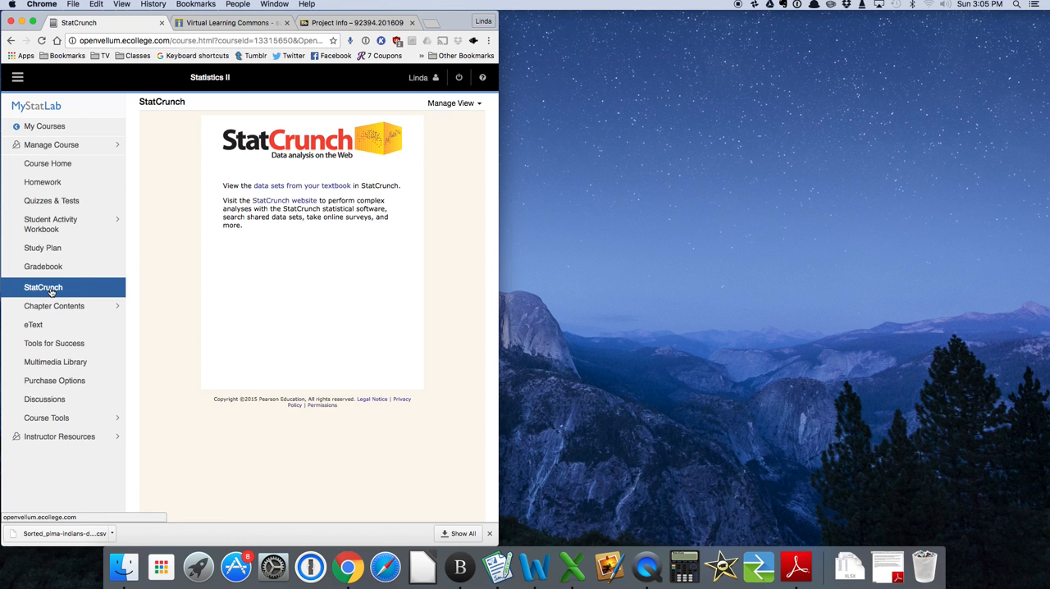
click(268, 206)
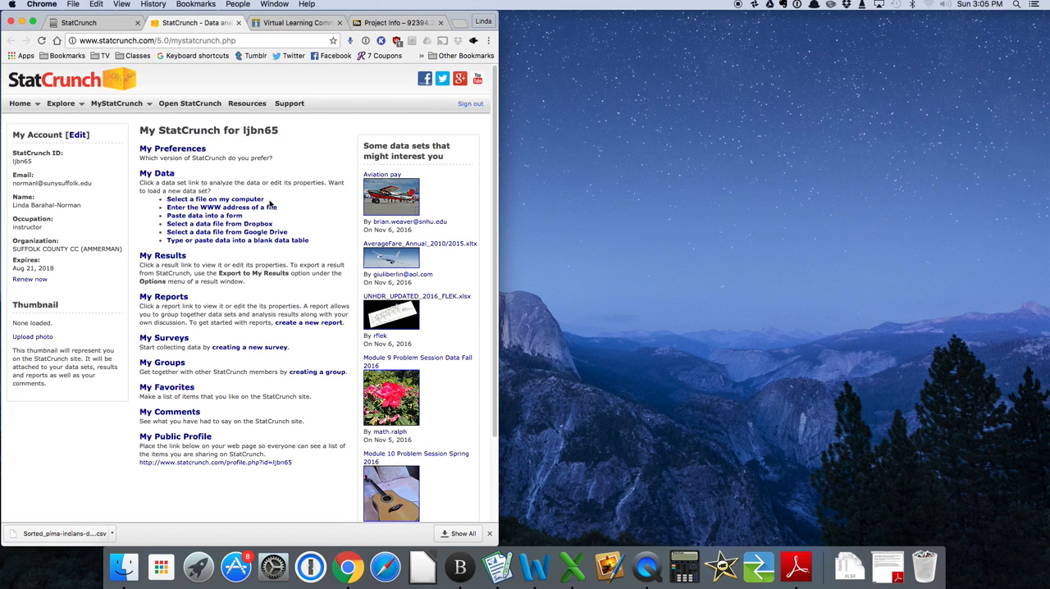
Load Sample Data 104.xlsx from the computer's Desktop into StatCrunch, using the first line as column names.
click(195, 201)
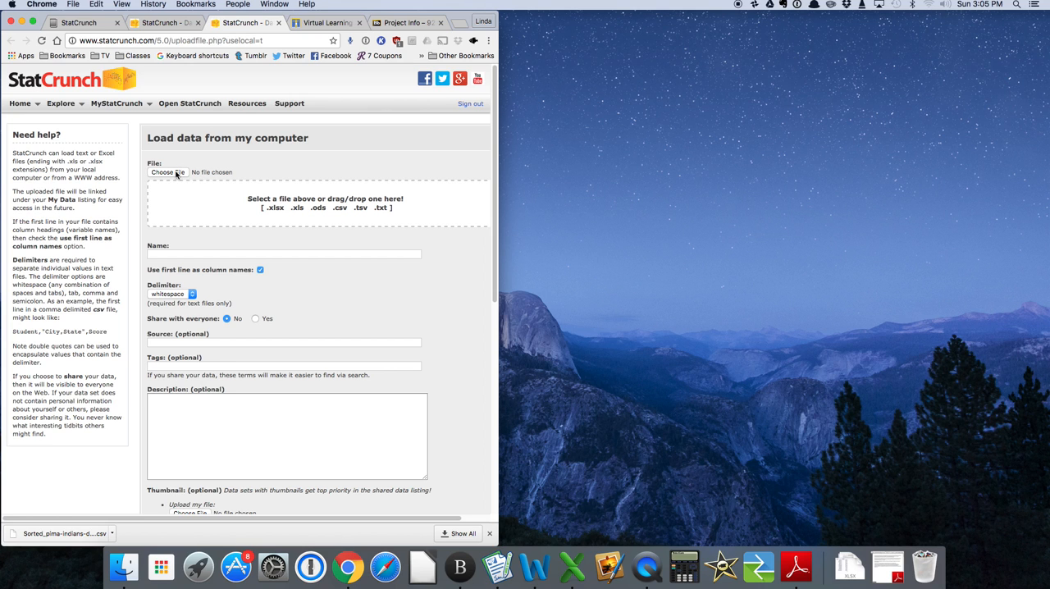
click(176, 173)
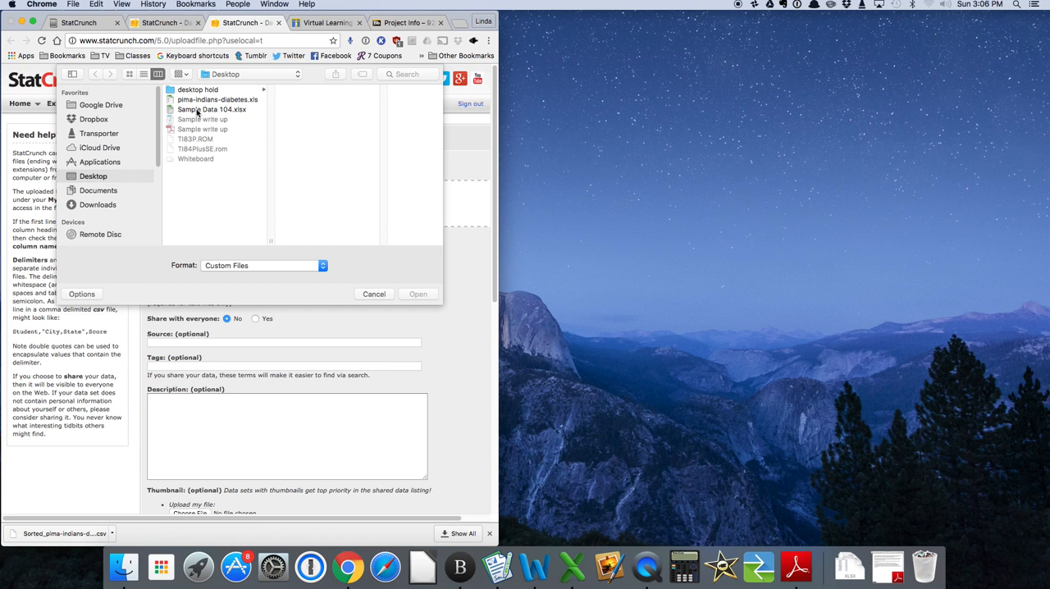
click(380, 294)
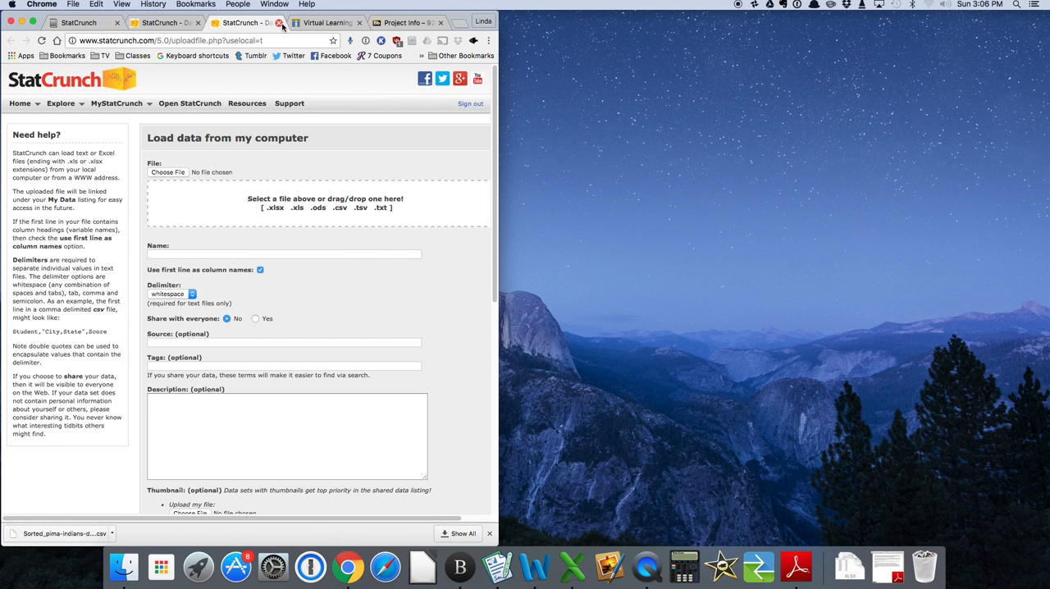
click(161, 172)
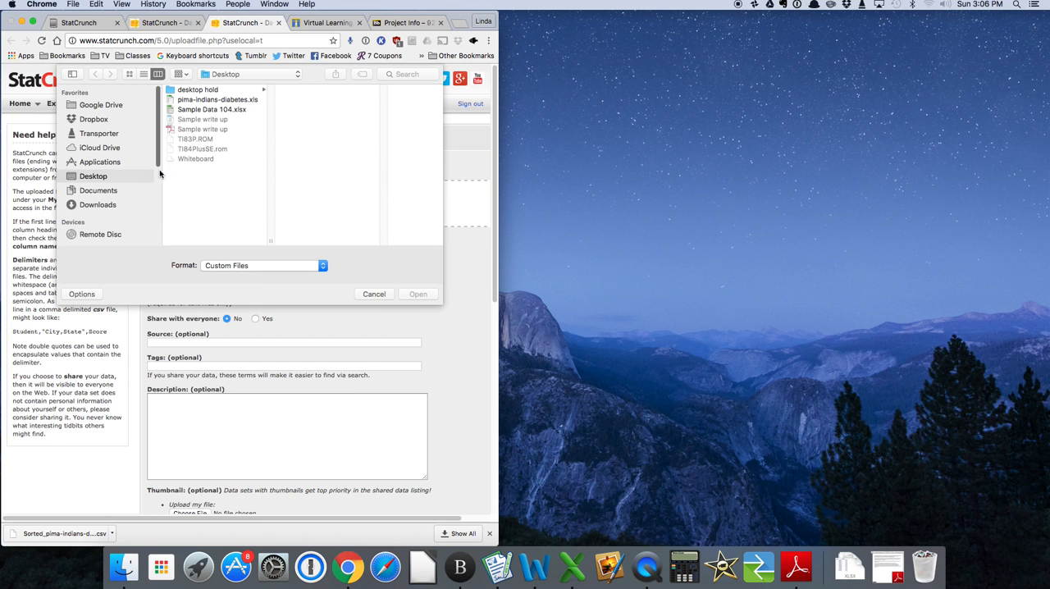
click(203, 112)
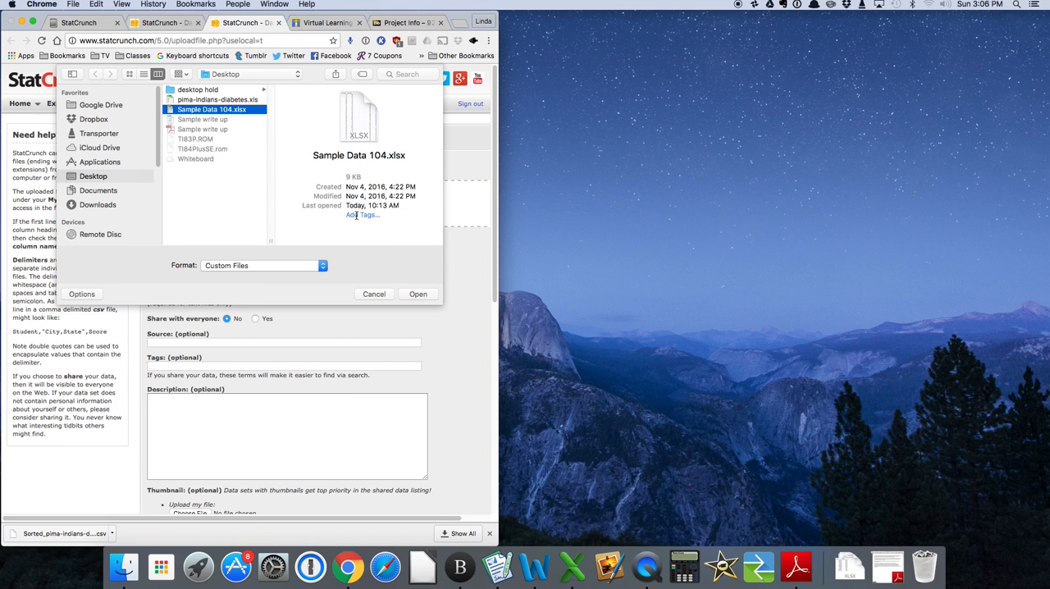
click(420, 296)
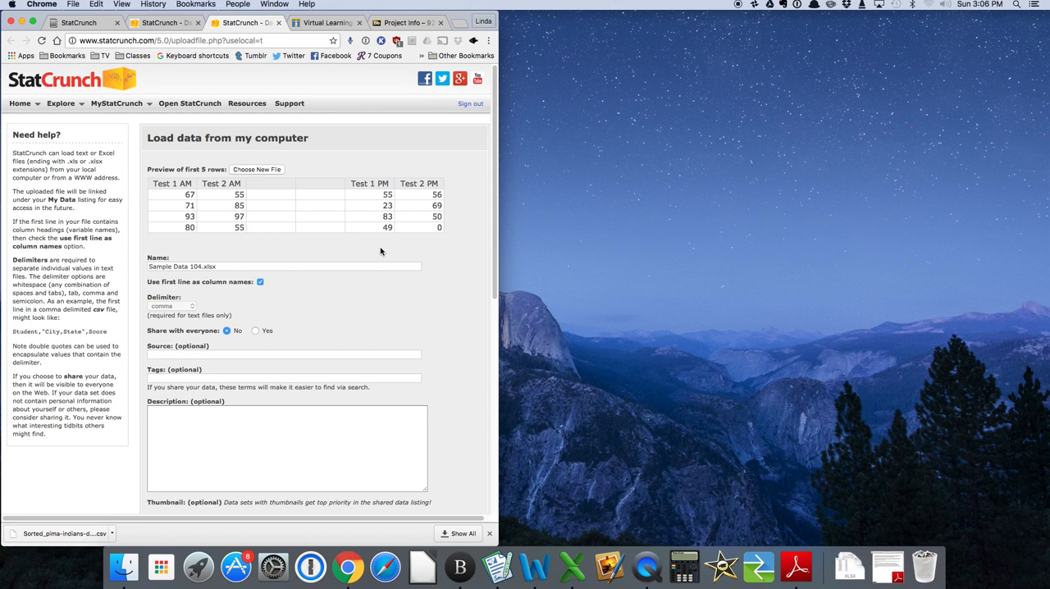
scroll(380, 246, down, 10)
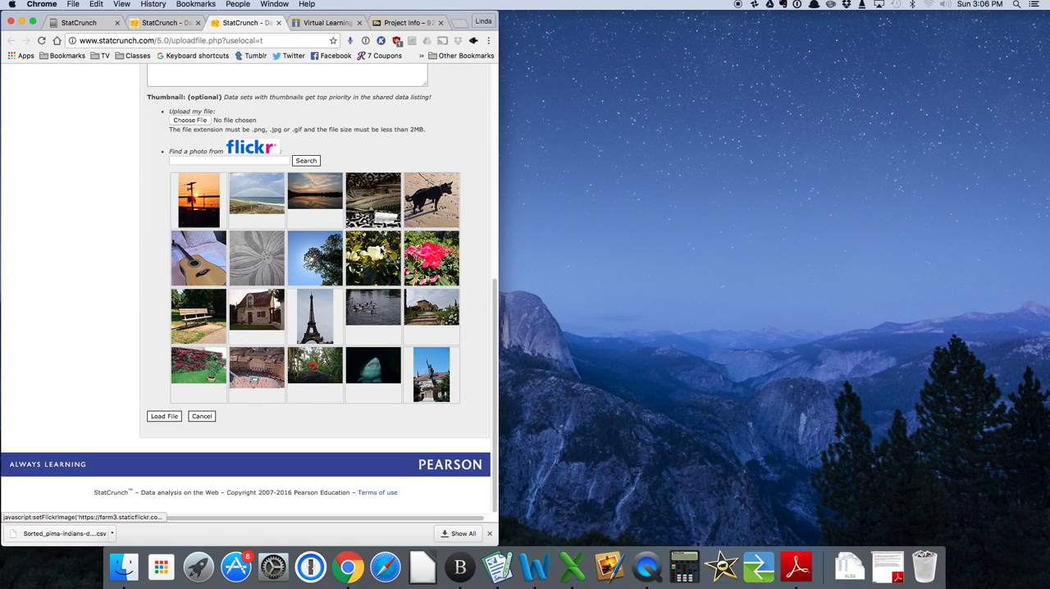
click(163, 415)
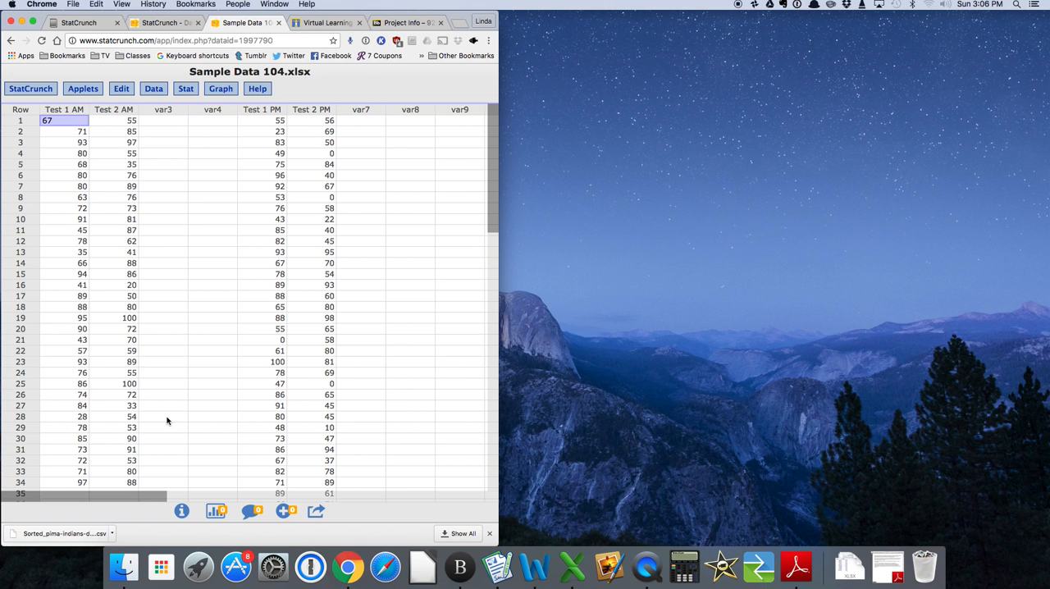
Switch to Adobe Reader to show Sample write up.pdf beside the data table.
click(177, 122)
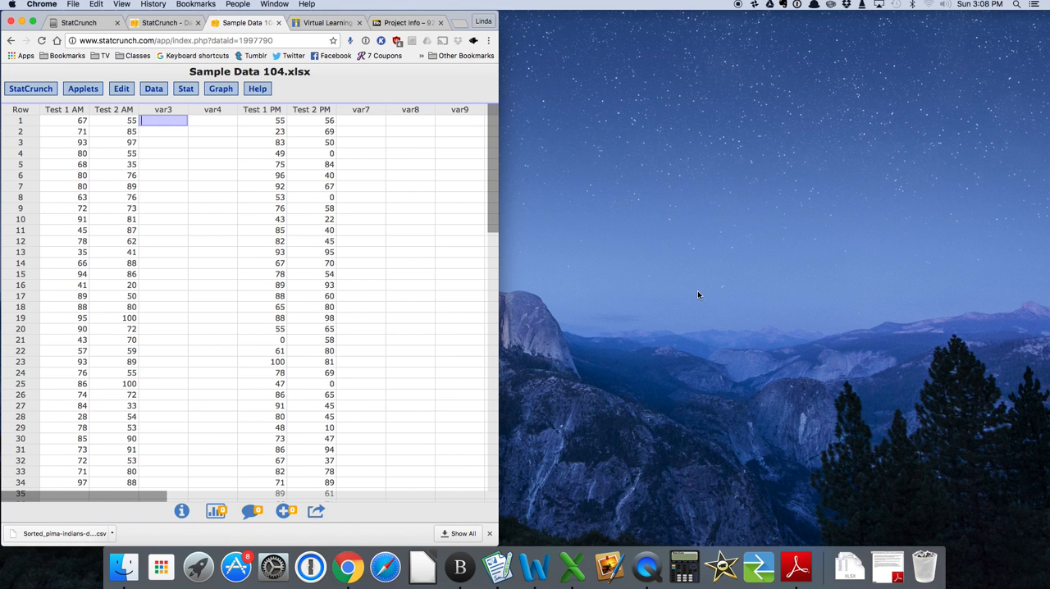
click(885, 571)
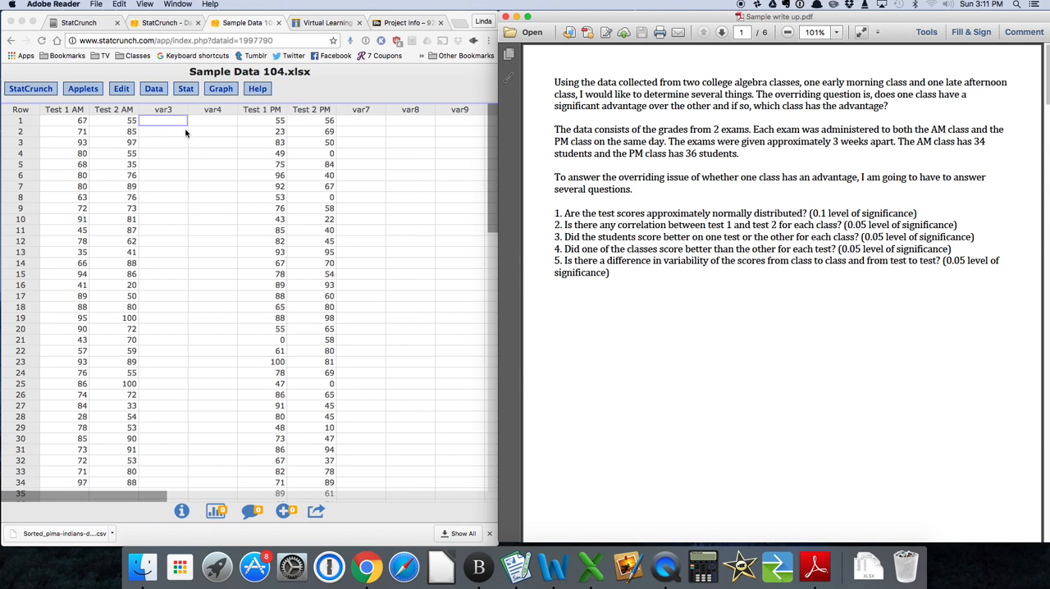
Compute the default column summary statistics for Test 1 AM, Test 2 AM, Test 1 PM and Test 2 PM.
click(183, 97)
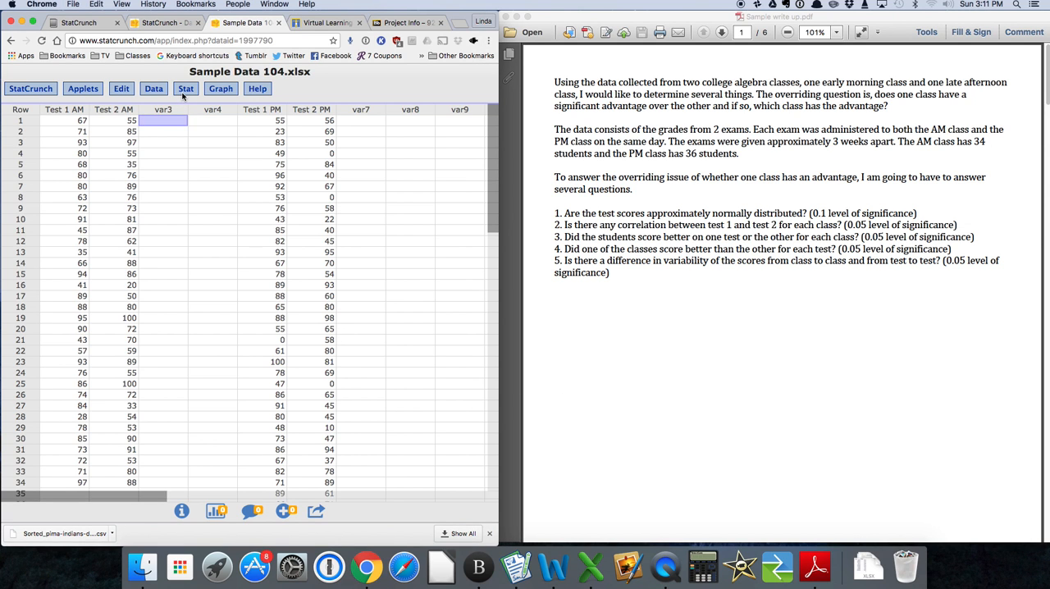
click(183, 95)
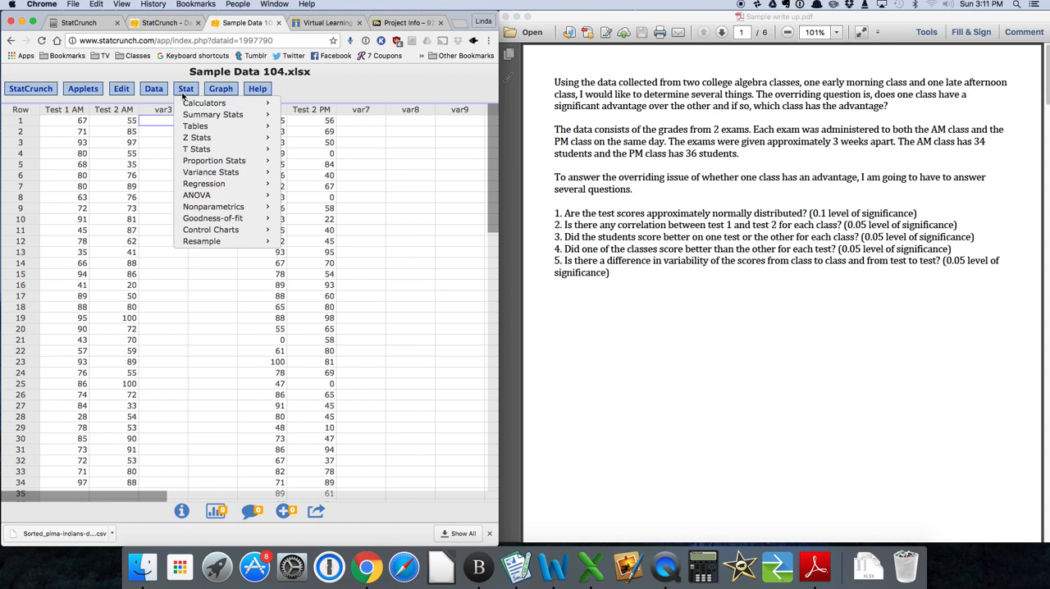
mouse_move(203, 116)
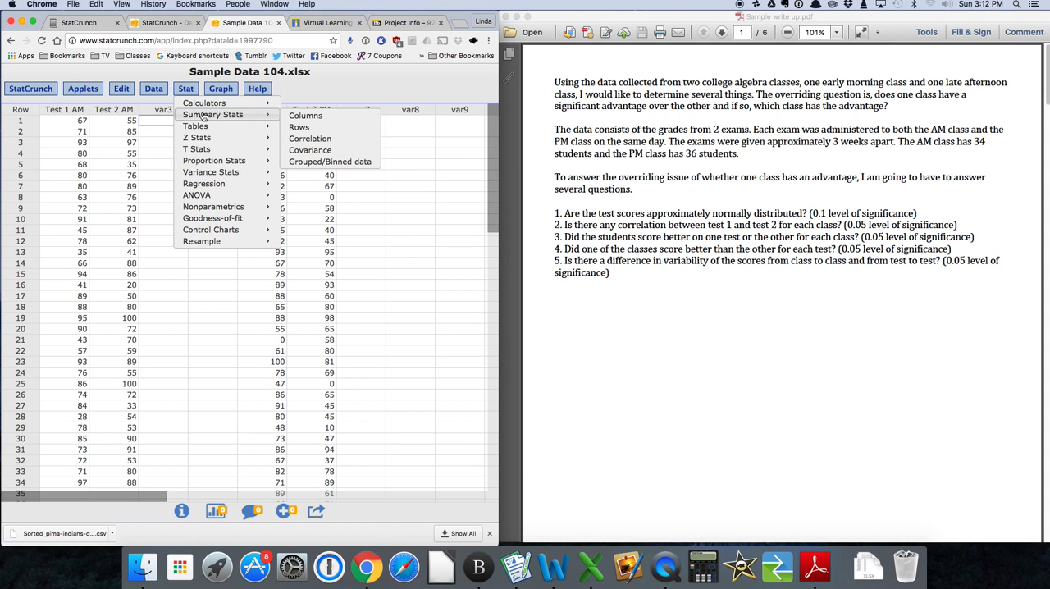
click(327, 121)
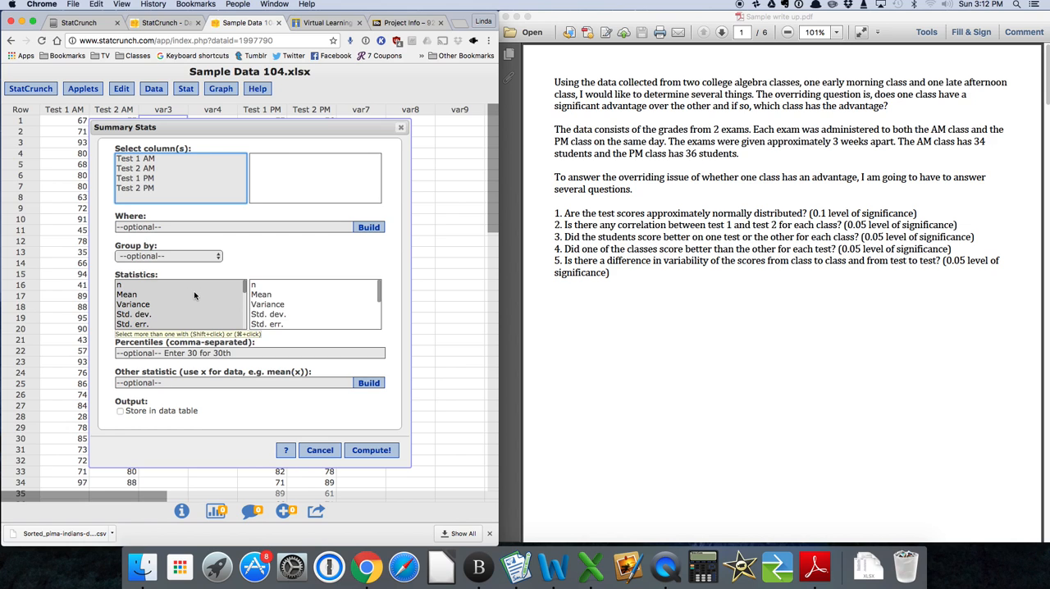
scroll(194, 291, down, 2)
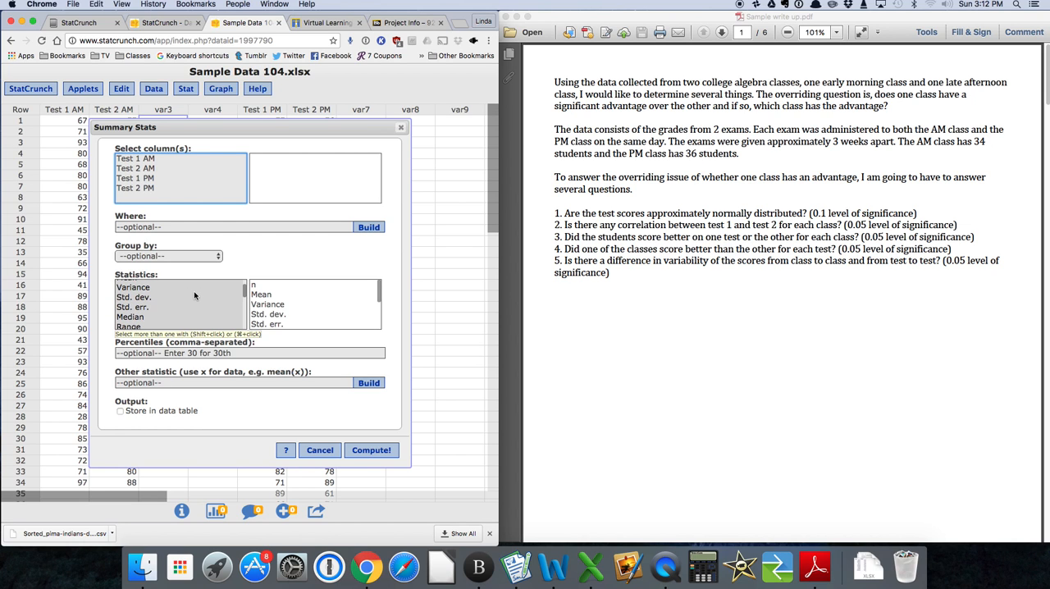
scroll(194, 295, down, 3)
scroll(193, 290, up, 5)
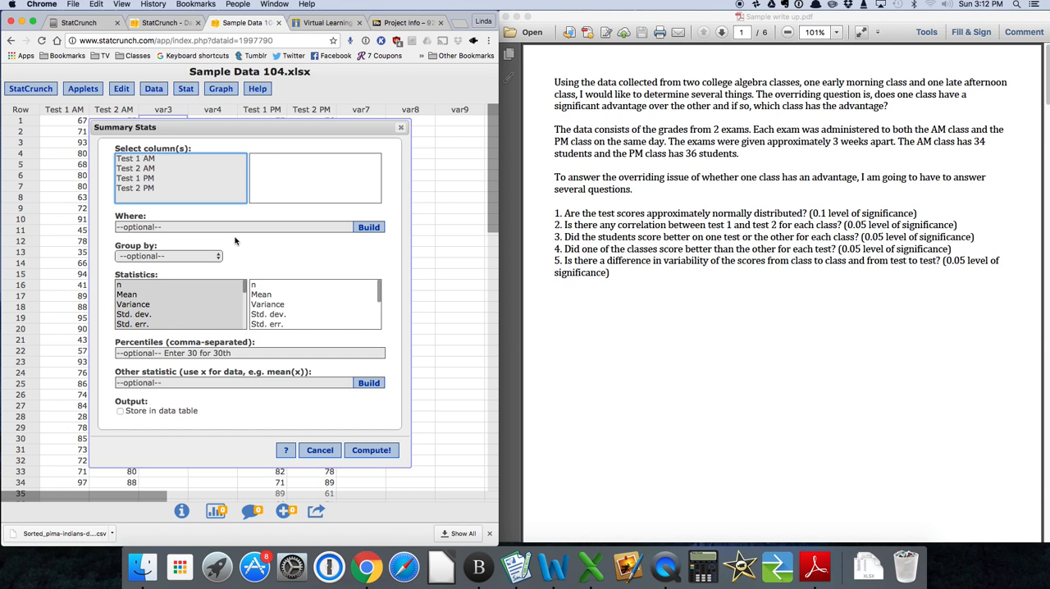
scroll(190, 295, down, 5)
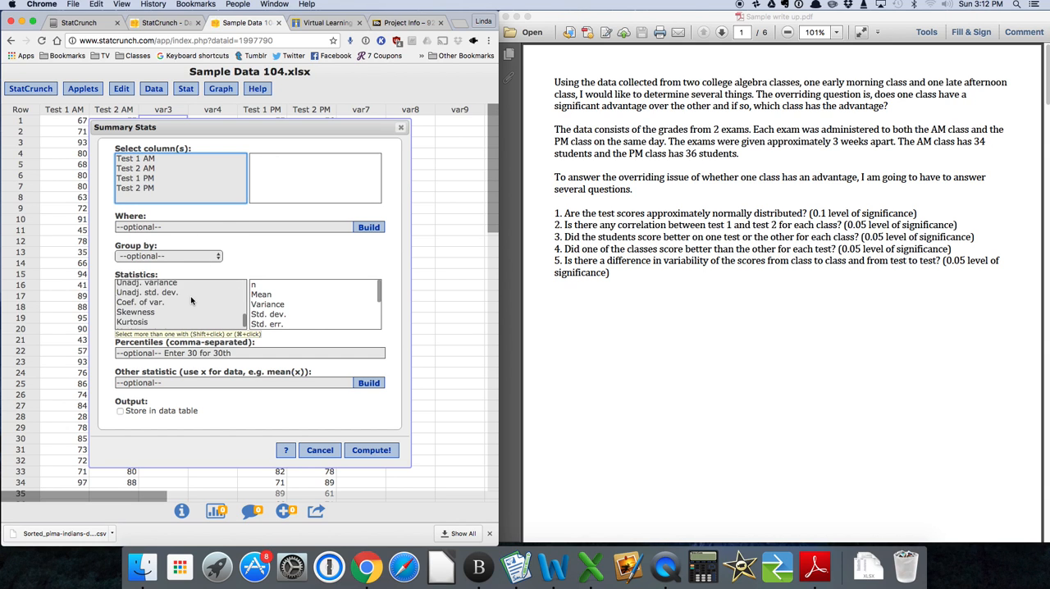
scroll(191, 296, up, 5)
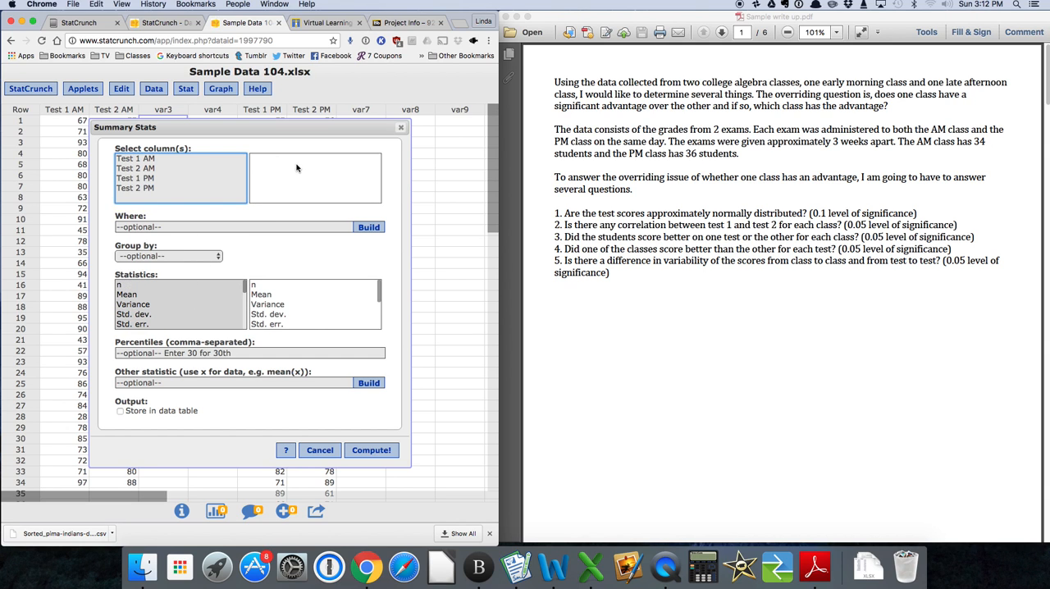
click(150, 161)
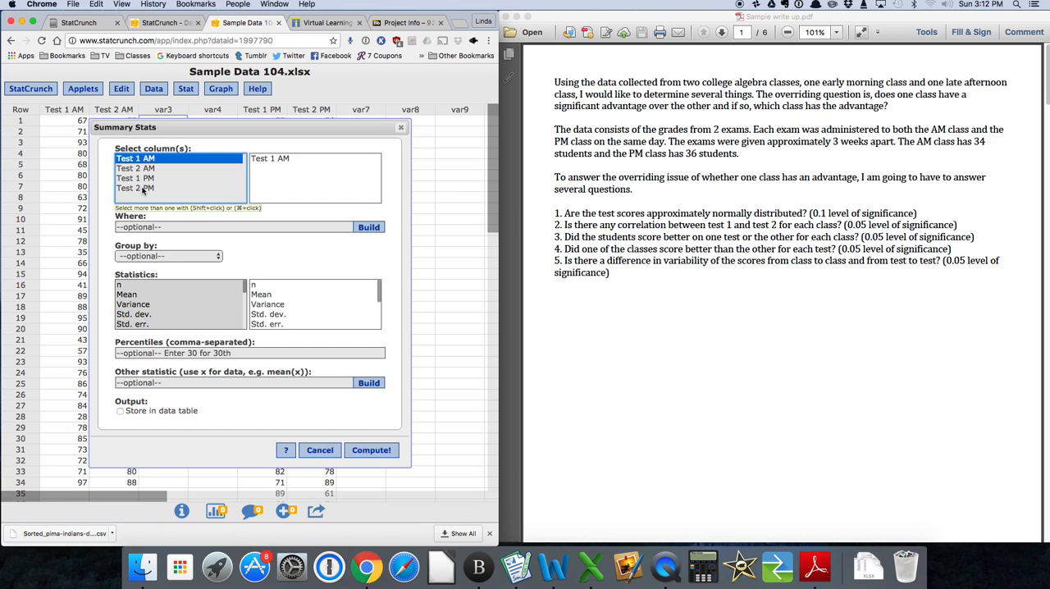
shift+click(143, 188)
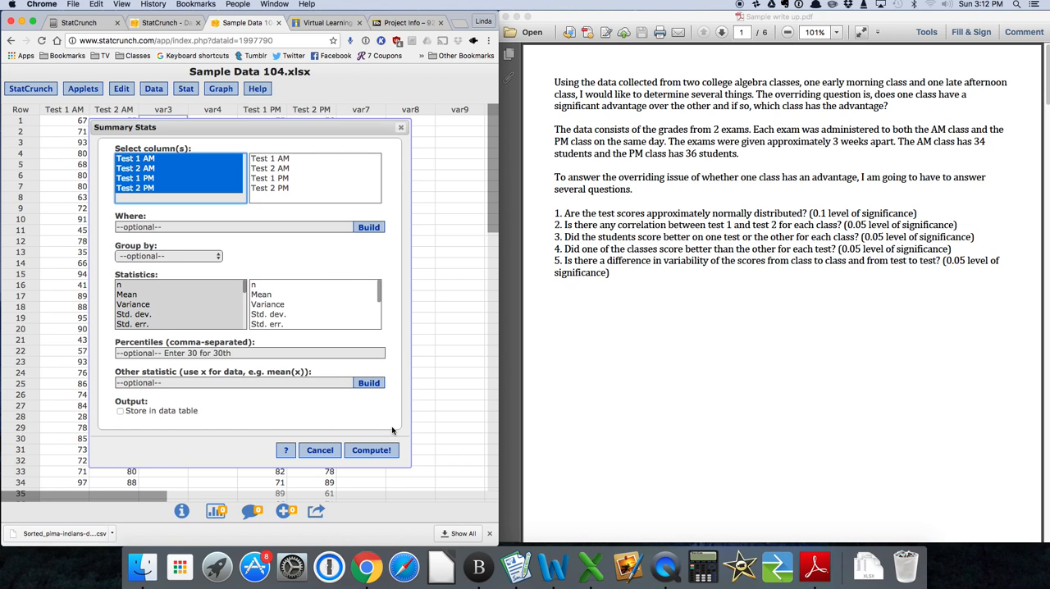
click(372, 451)
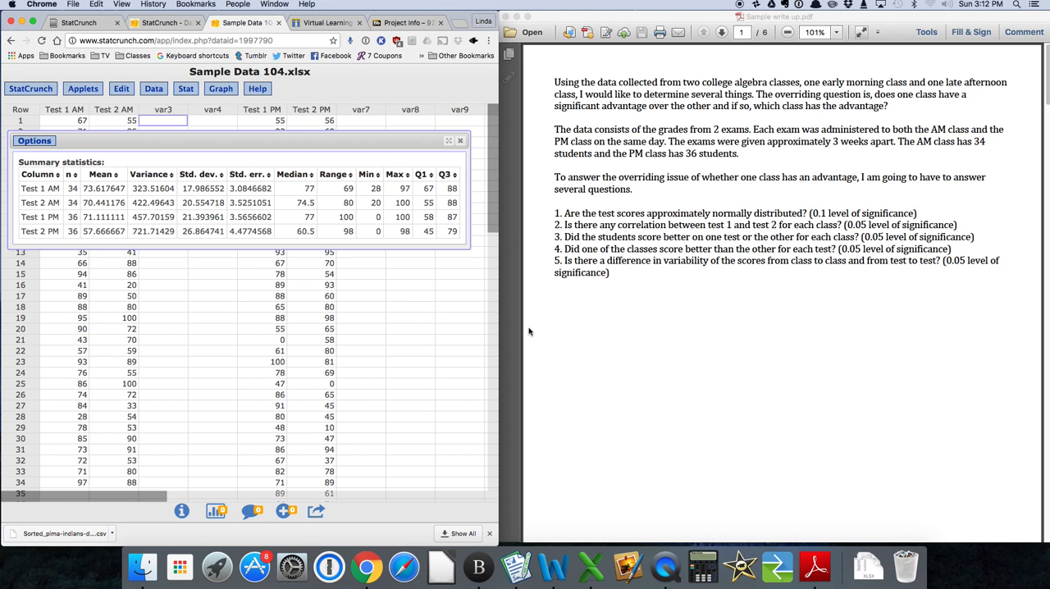
Compare the summary statistics with the Summary Statistics table and observations in the sample write-up, and close the results.
scroll(679, 312, down, 3)
scroll(679, 313, down, 10)
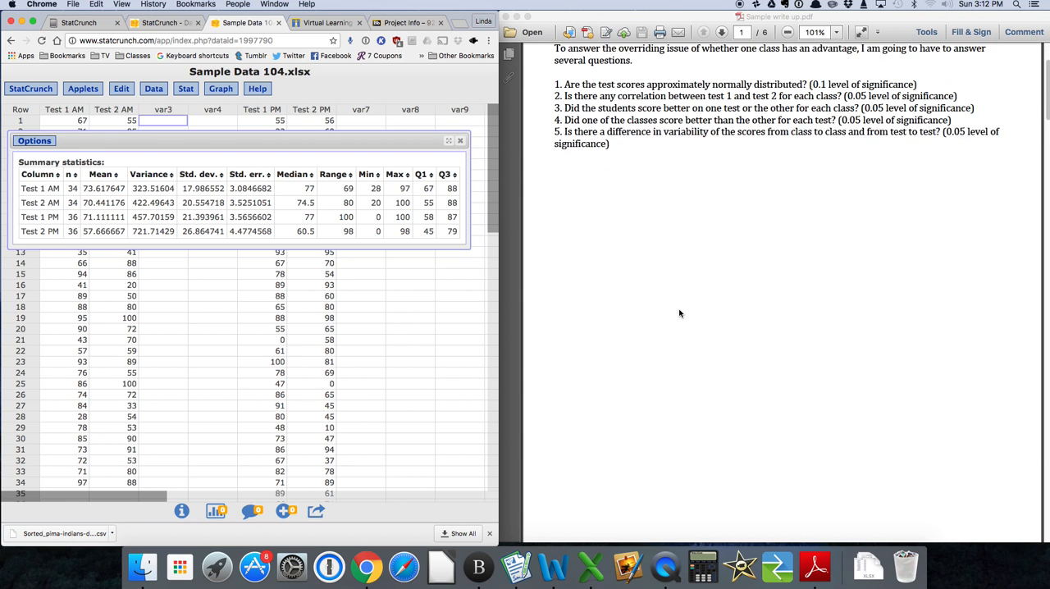
scroll(679, 312, down, 1)
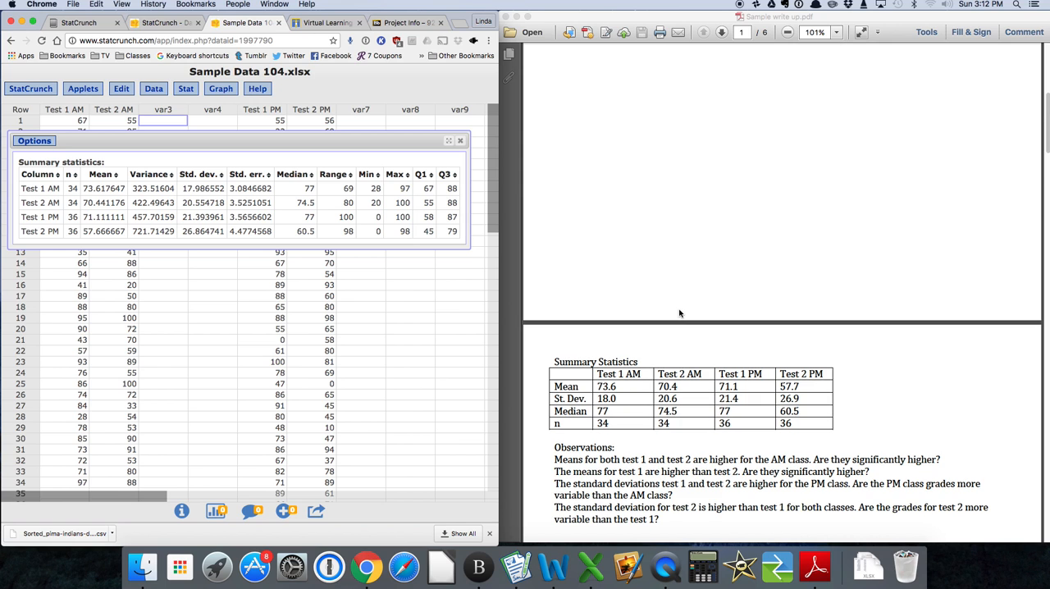
scroll(679, 312, down, 1)
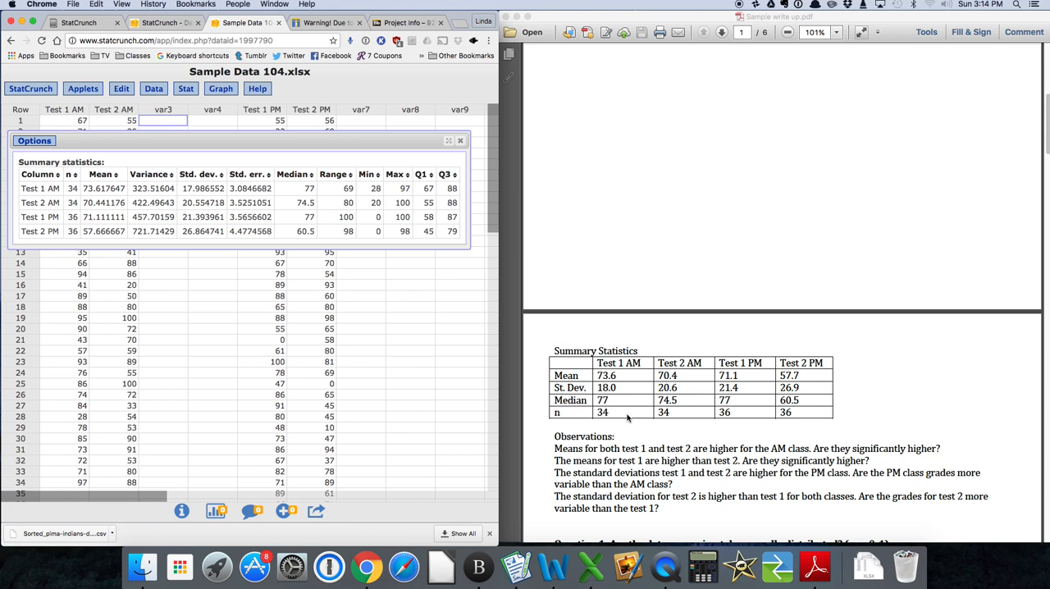
scroll(670, 426, up, 10)
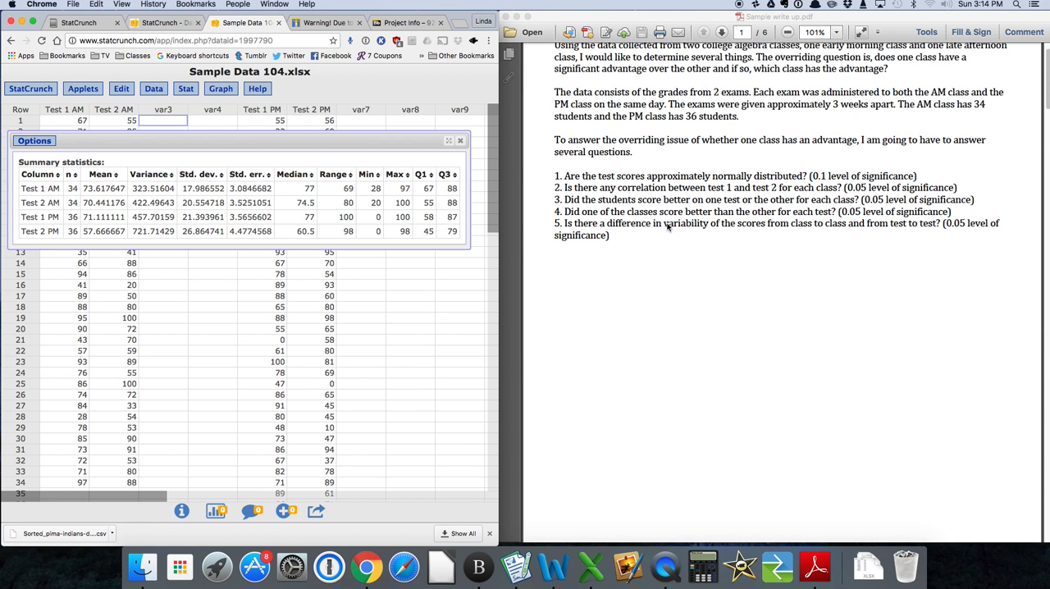
scroll(667, 227, down, 10)
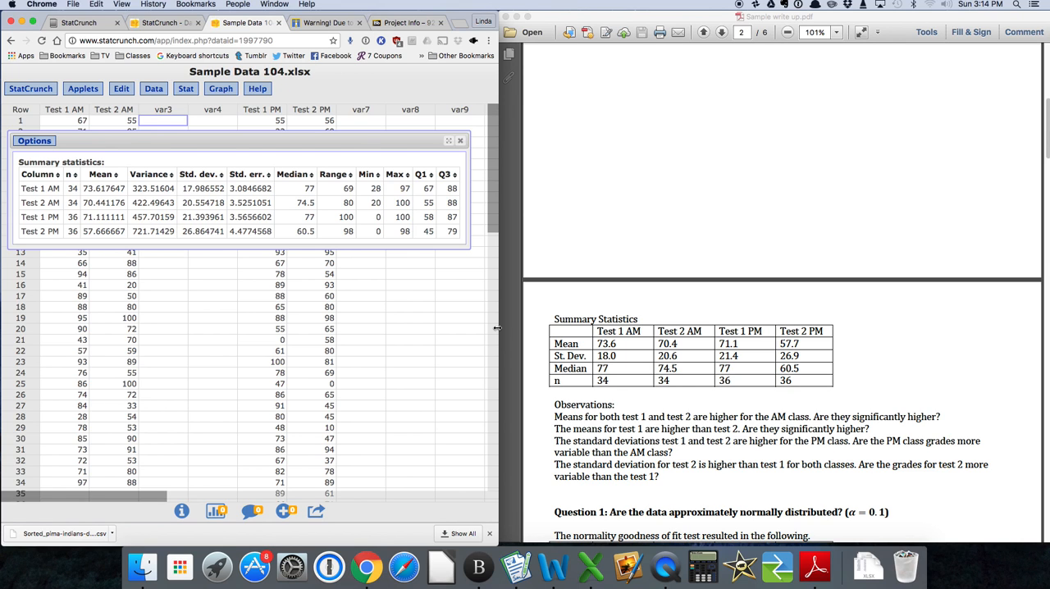
click(460, 141)
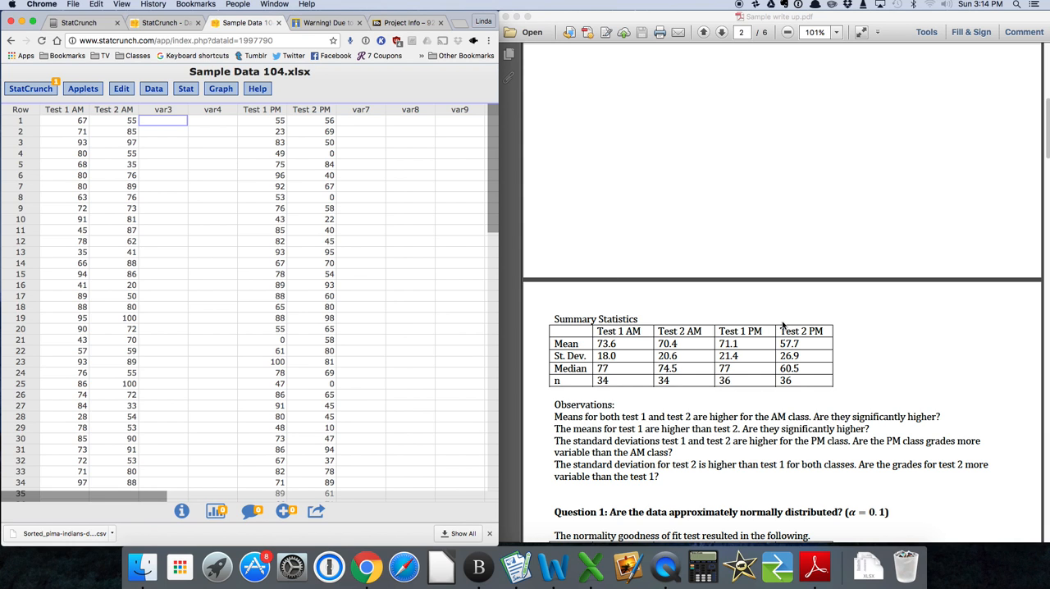
Run a Shapiro-Wilk normality test with QQ plots on all four Test 1 and Test 2 AM and PM columns.
scroll(783, 325, up, 1)
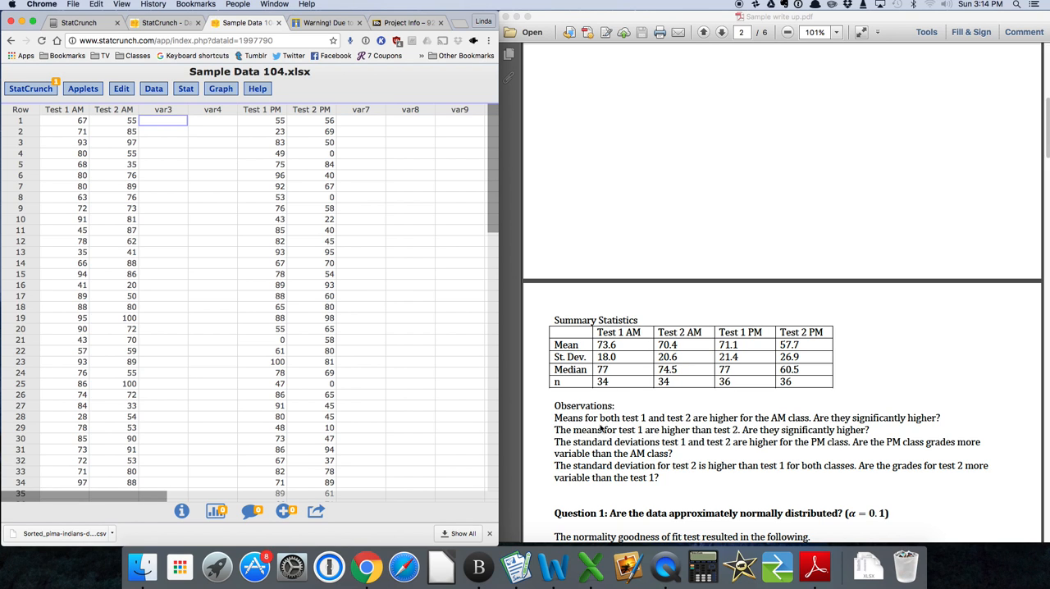
click(187, 88)
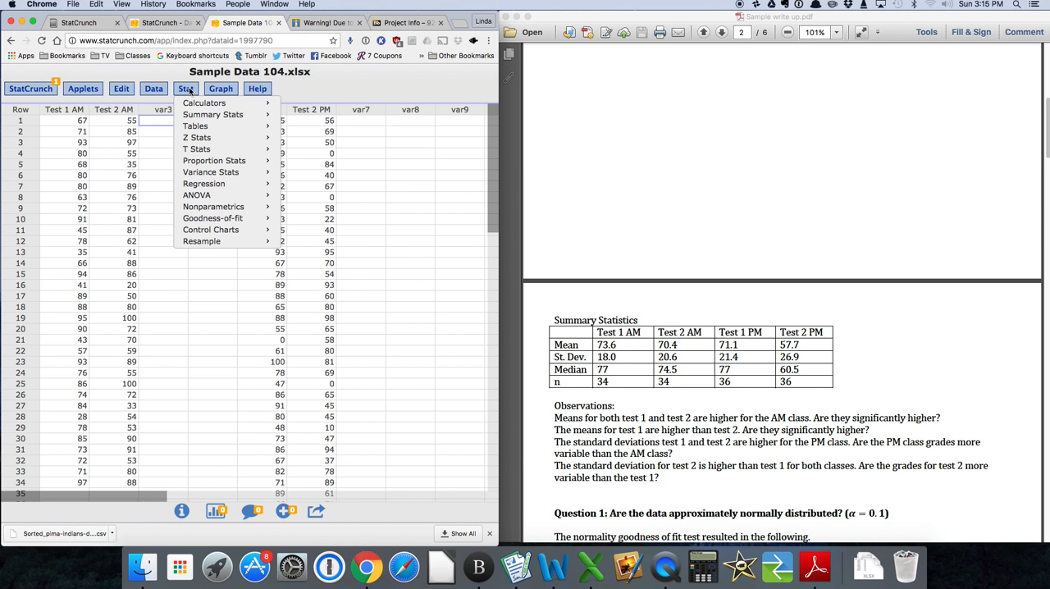
mouse_move(223, 219)
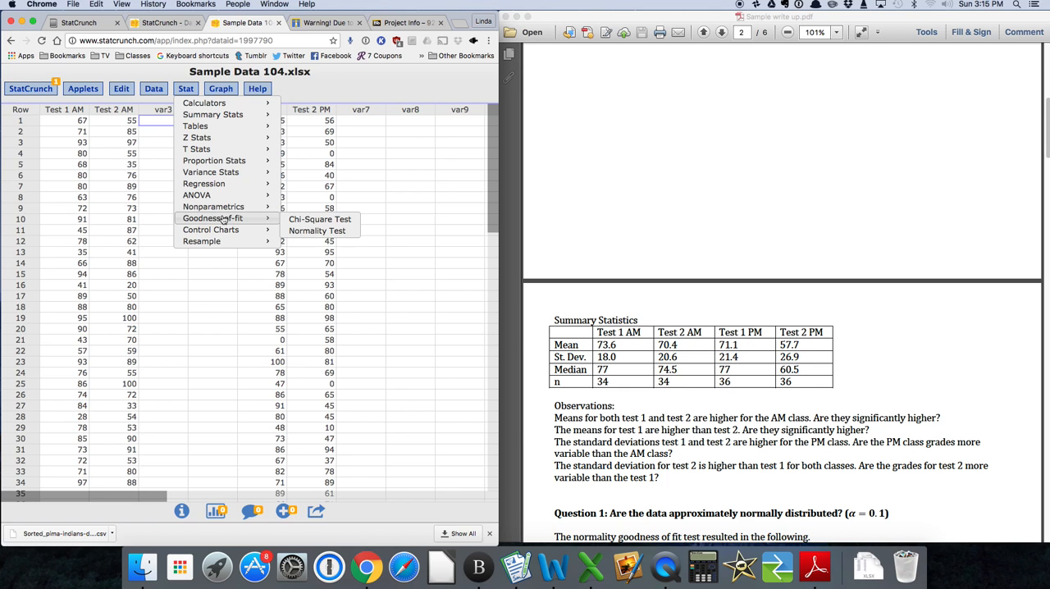
click(311, 232)
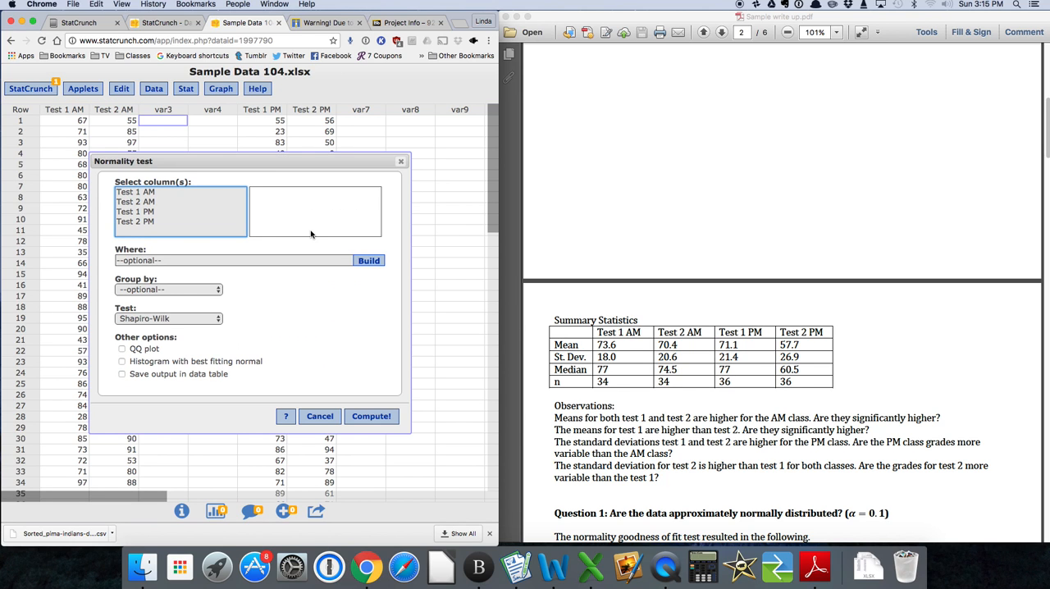
click(148, 192)
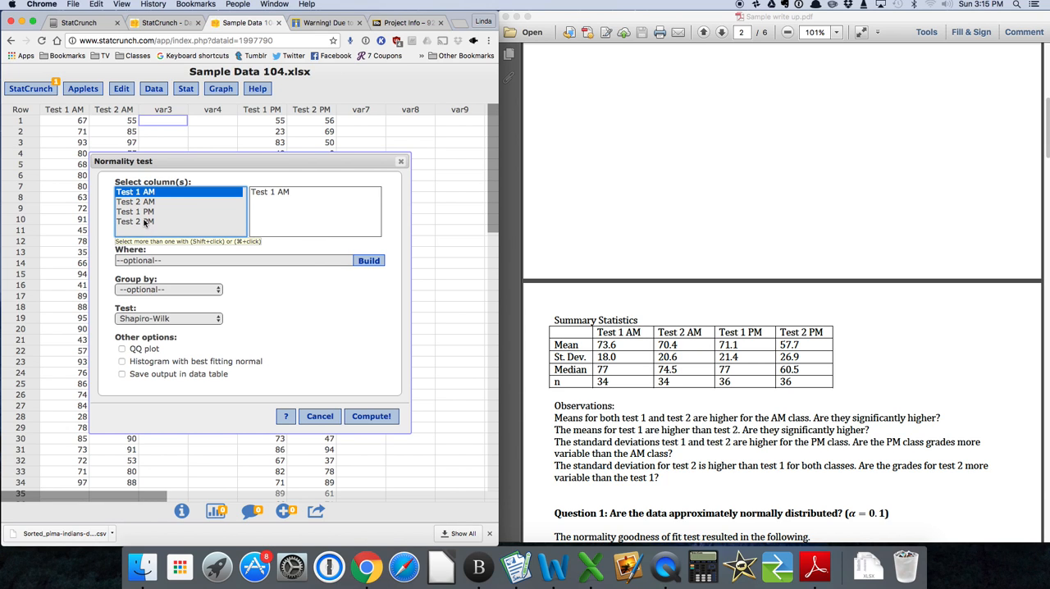
shift+click(144, 221)
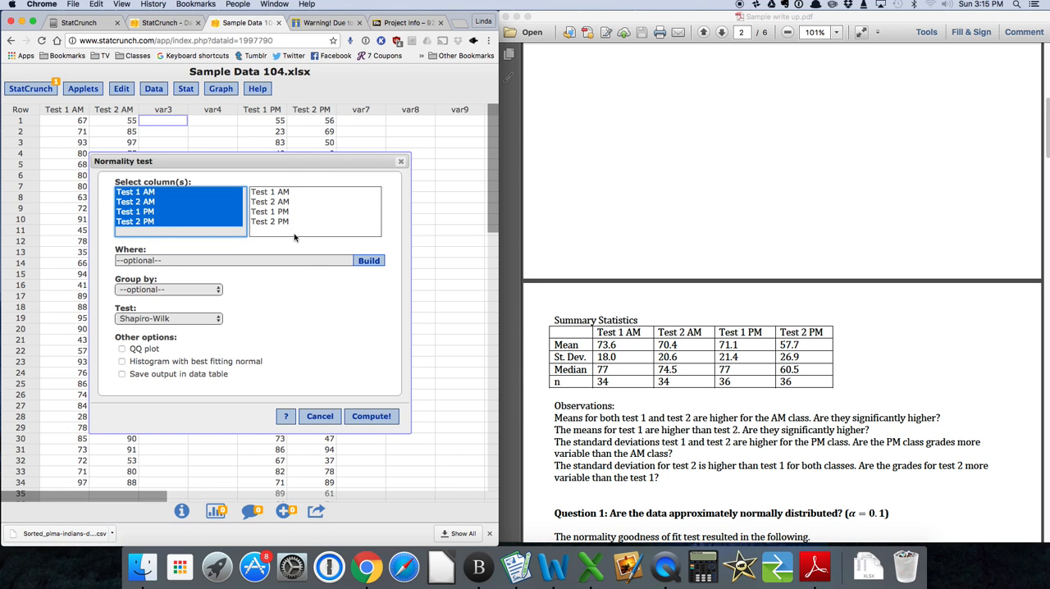
click(122, 349)
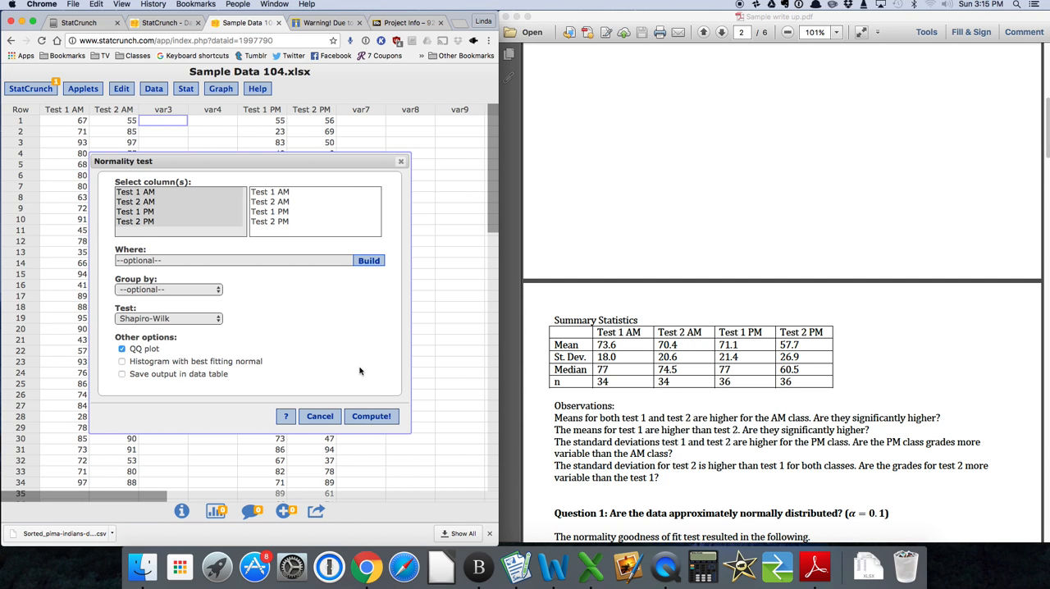
click(371, 417)
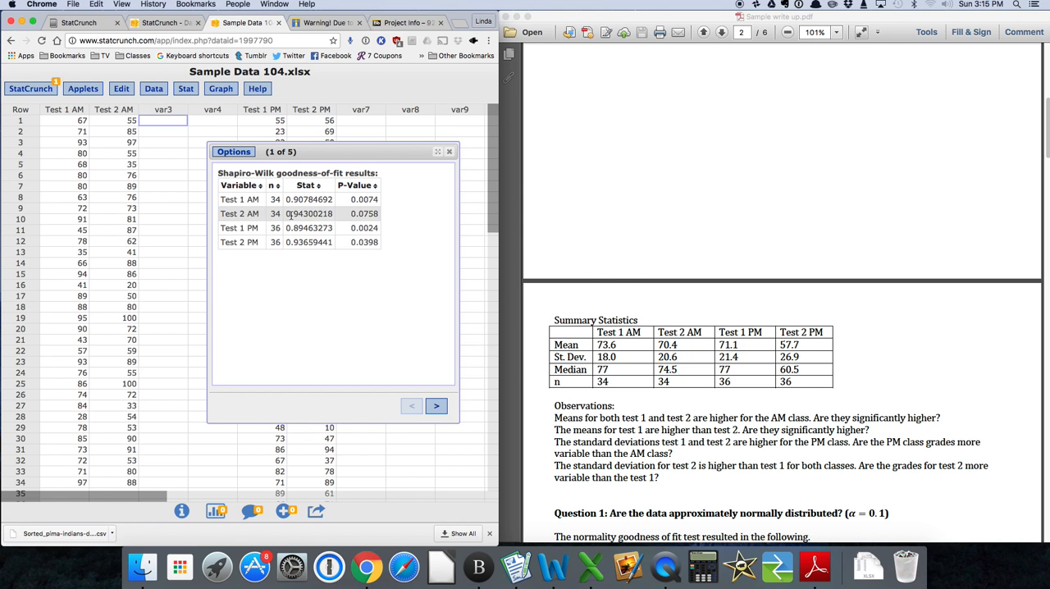
Compare the Shapiro-Wilk results with the write-up's Question 1 table, and examine the QQ plots for all four tests.
scroll(657, 278, down, 3)
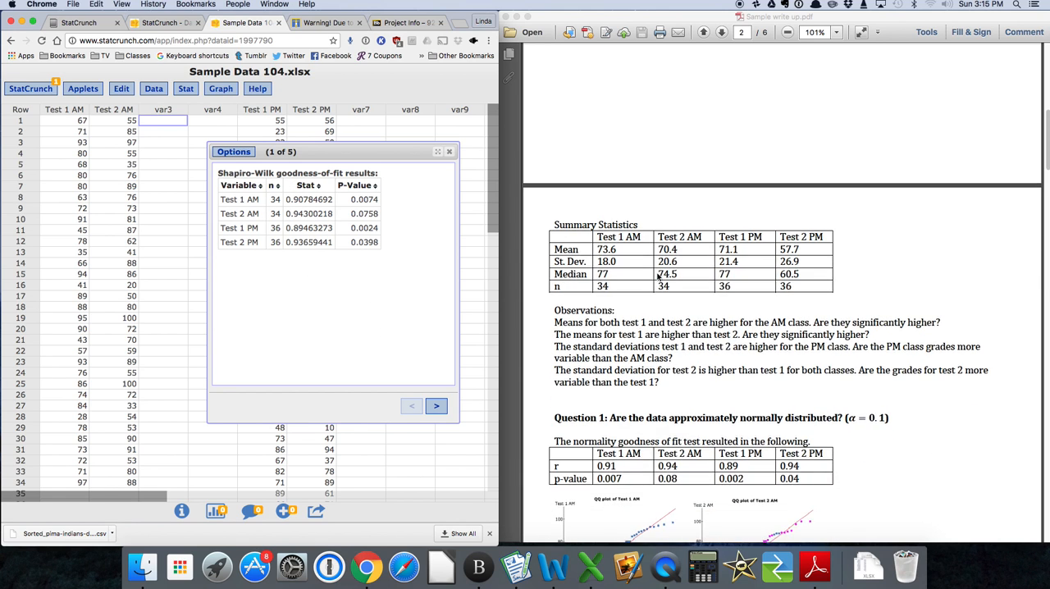
scroll(657, 277, up, 1)
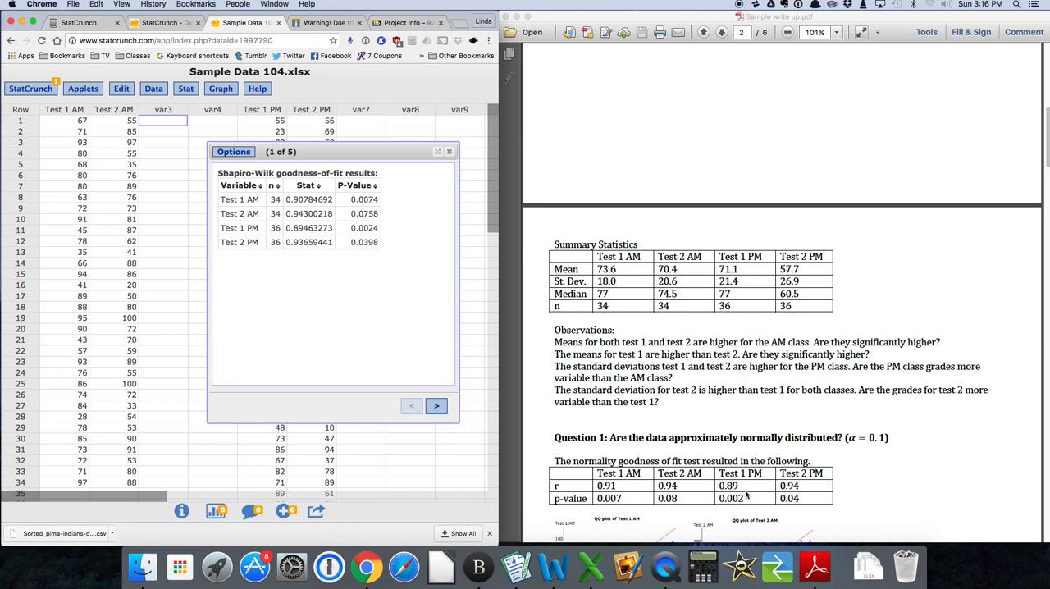
click(438, 406)
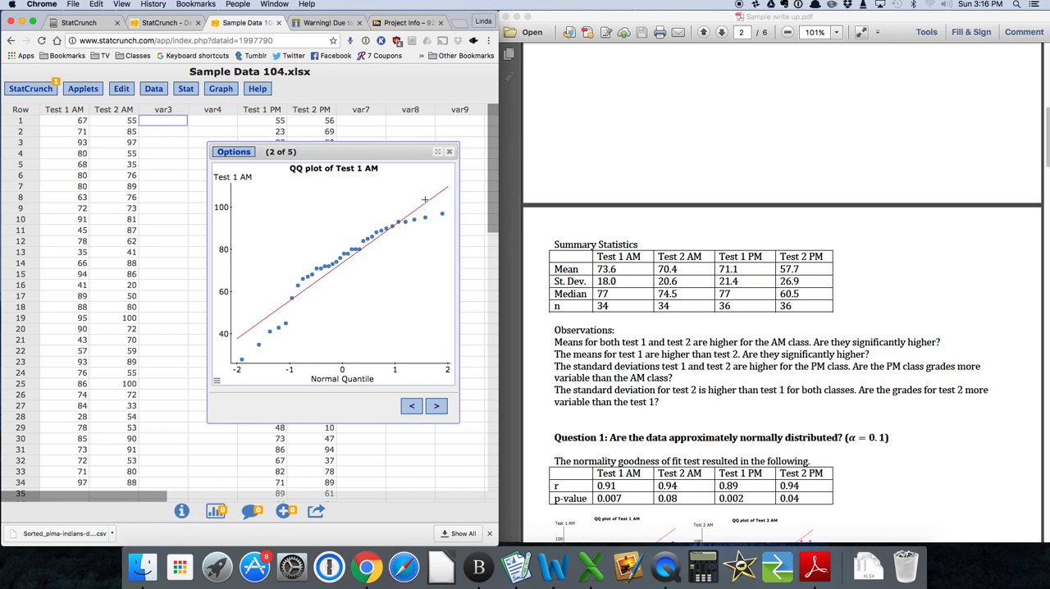
mouse_move(419, 209)
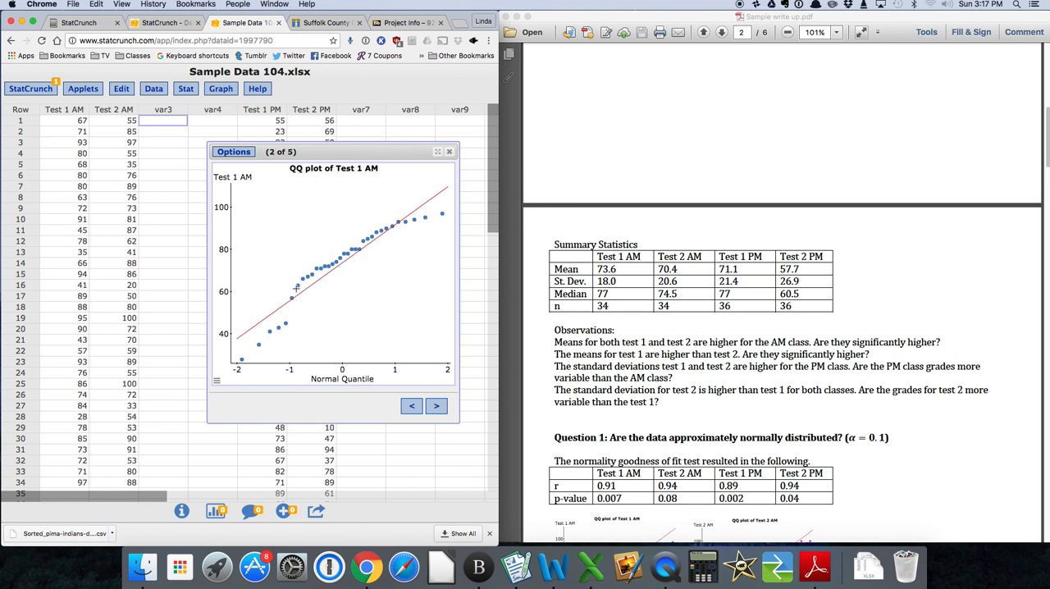
click(439, 409)
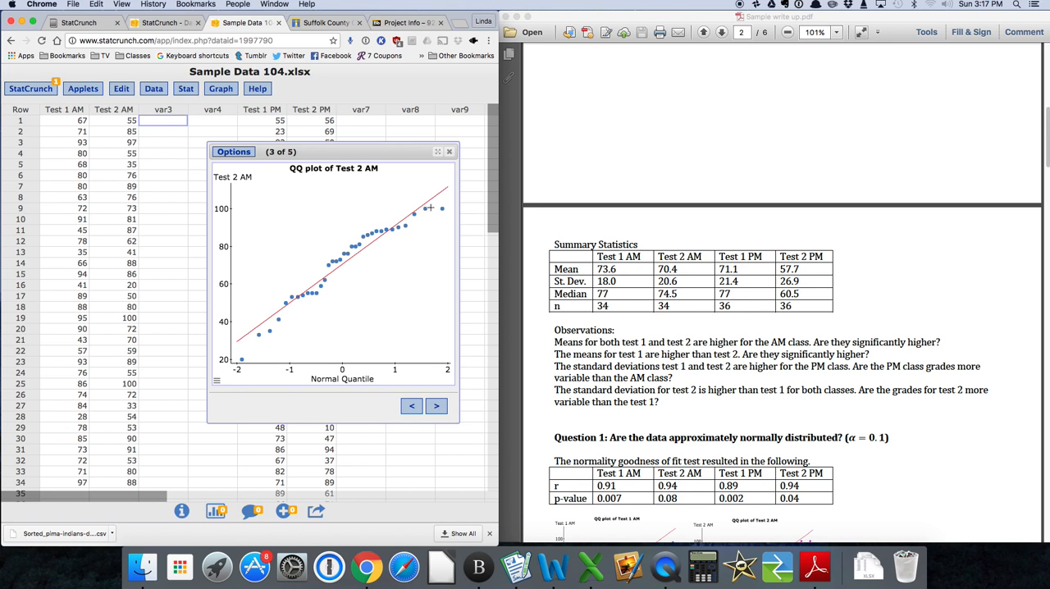
click(436, 408)
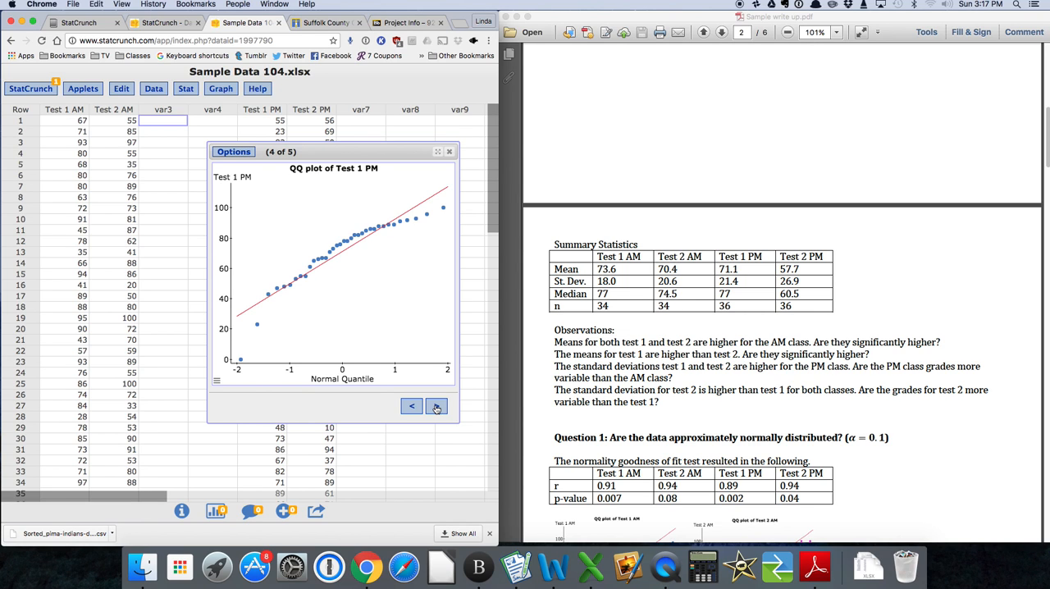
click(436, 408)
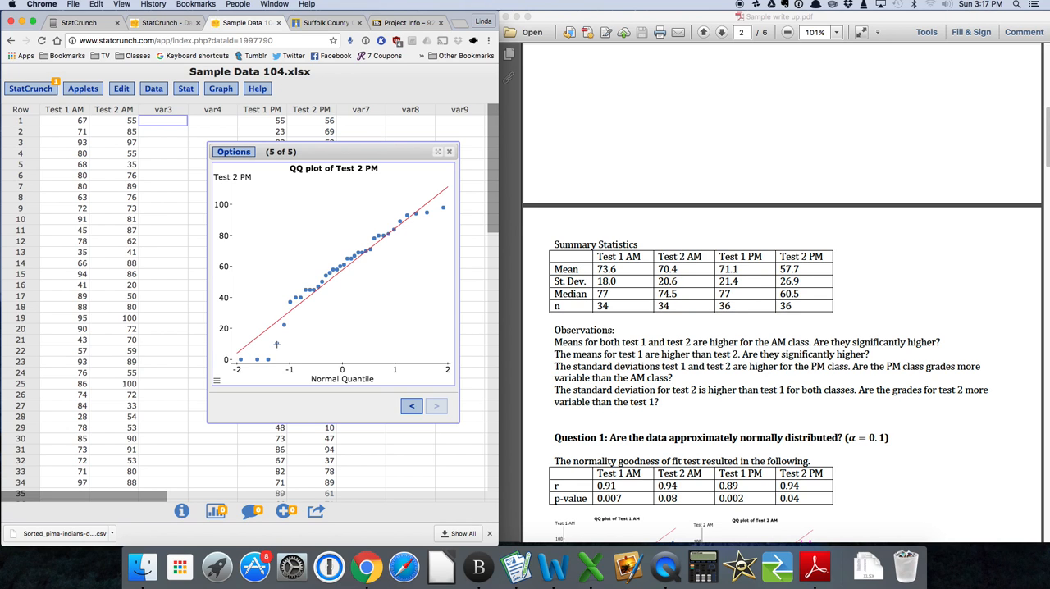
Review the QQ plots and normality conclusion under Question 1 in the write-up, and close the normality test results.
mouse_move(277, 346)
scroll(598, 352, down, 1)
scroll(599, 352, down, 4)
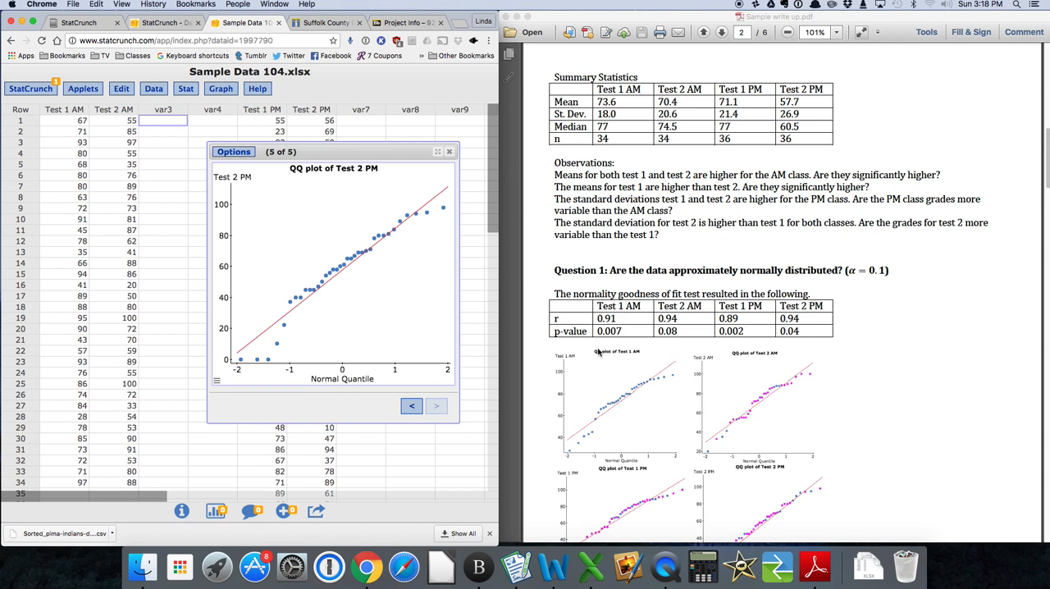
scroll(599, 352, down, 3)
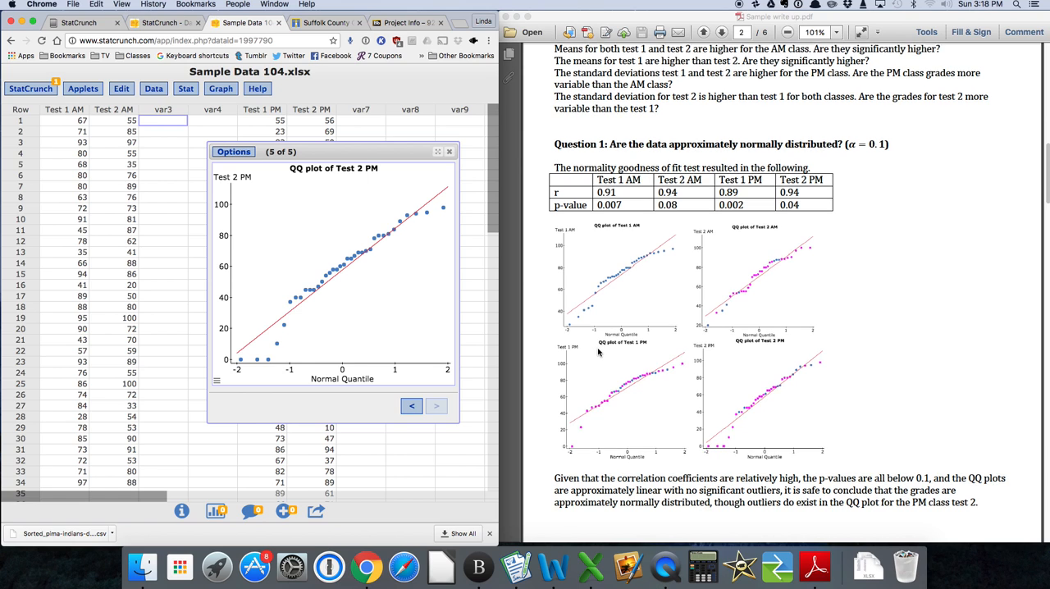
scroll(598, 352, down, 1)
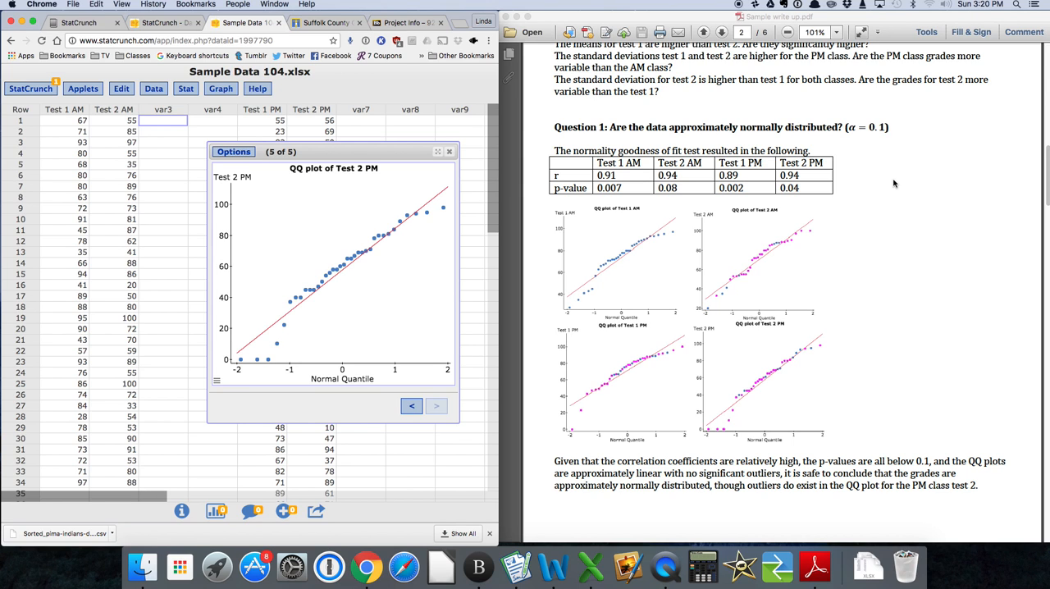
click(451, 153)
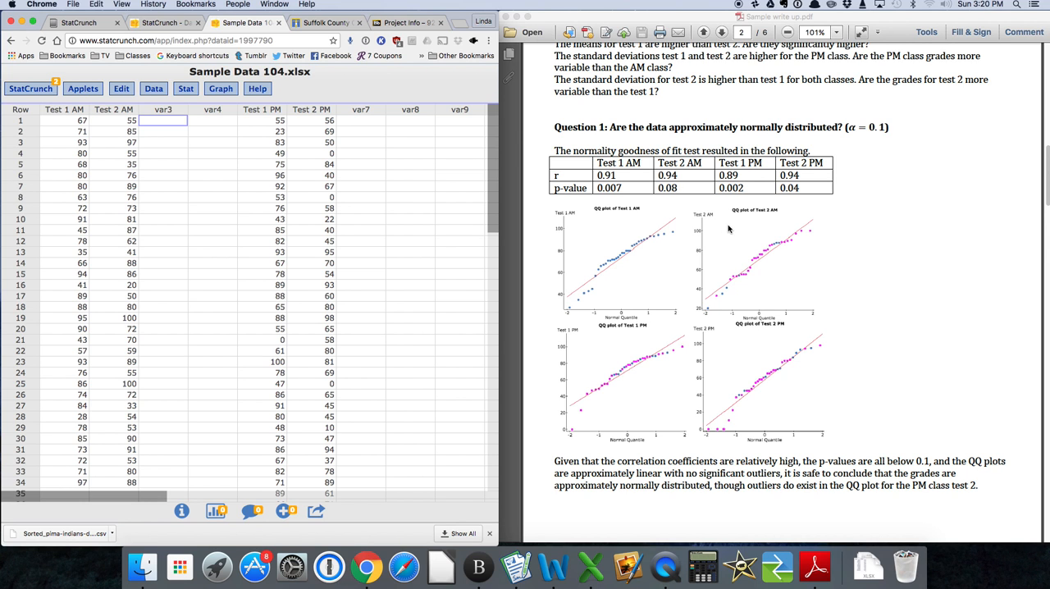
Bring up Question 2 on the correlation between test 1 and test 2 grades in the sample write-up.
scroll(728, 229, down, 3)
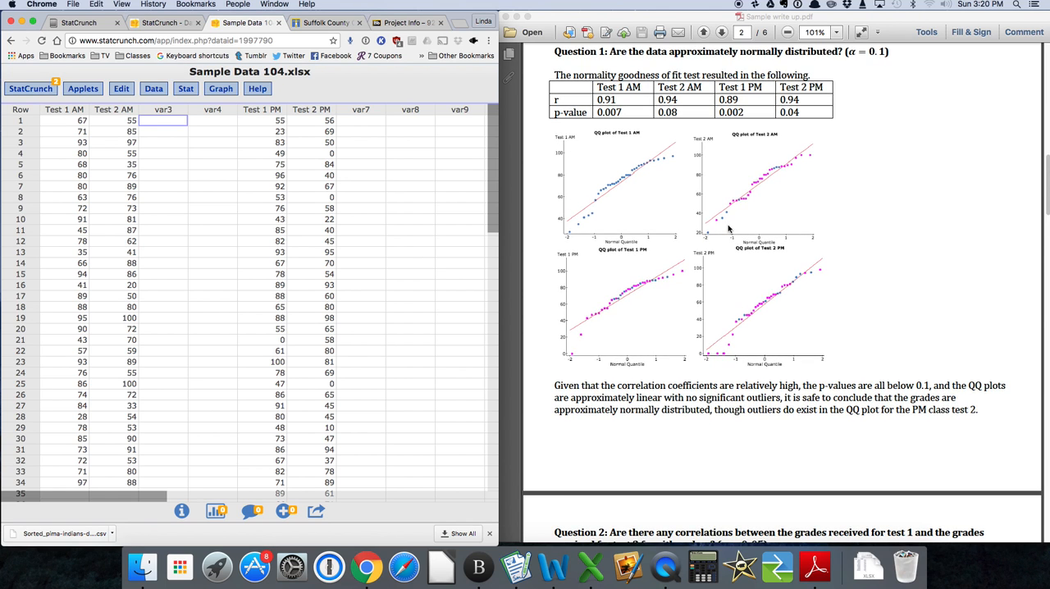
scroll(728, 228, down, 1)
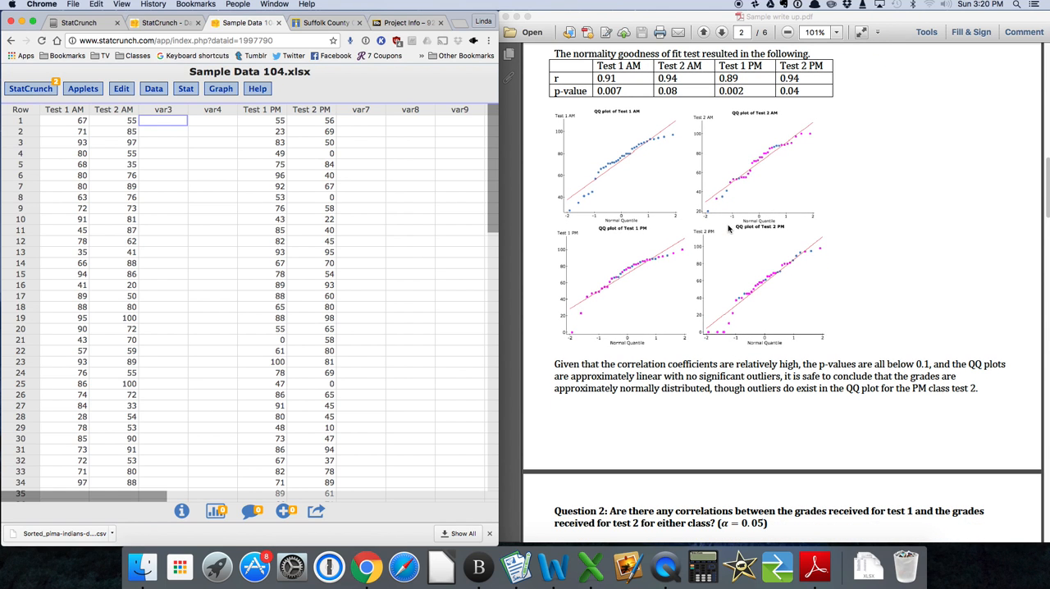
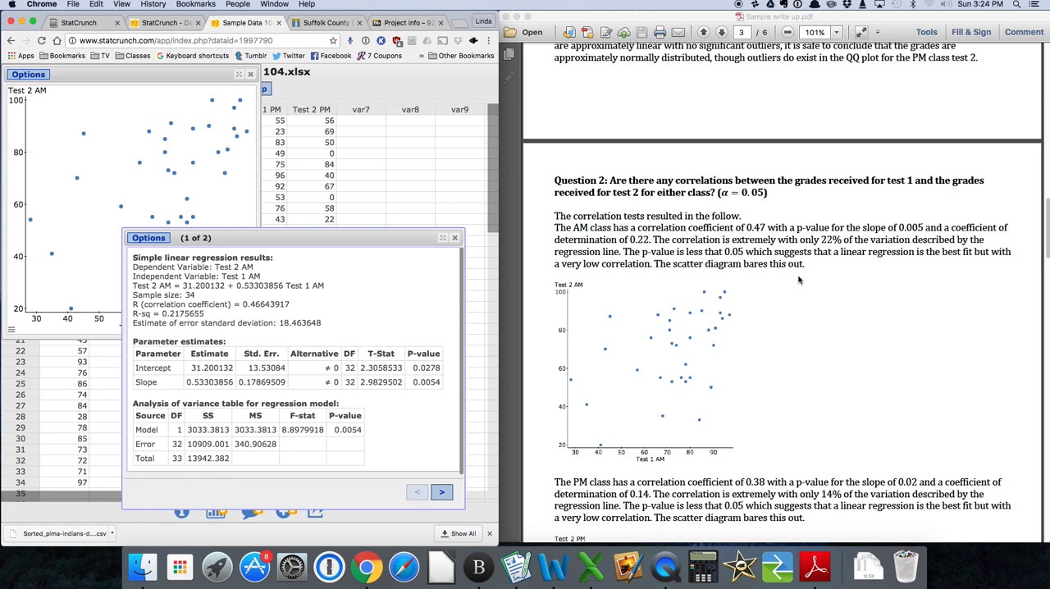
Close the AM regression results, copy the AM scatter plot as an image, and close the plot.
click(457, 238)
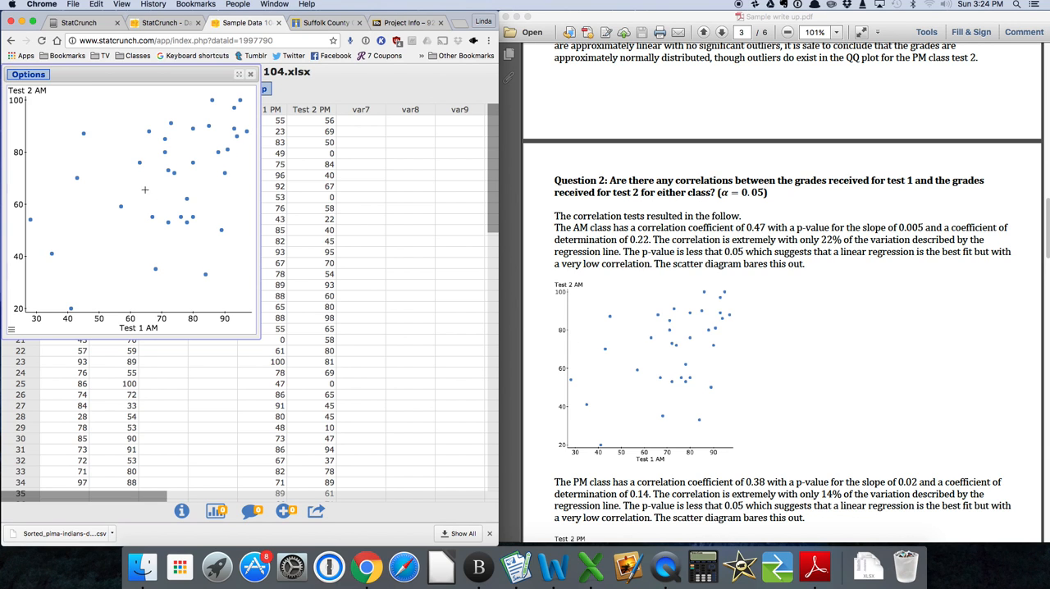
right_click(123, 164)
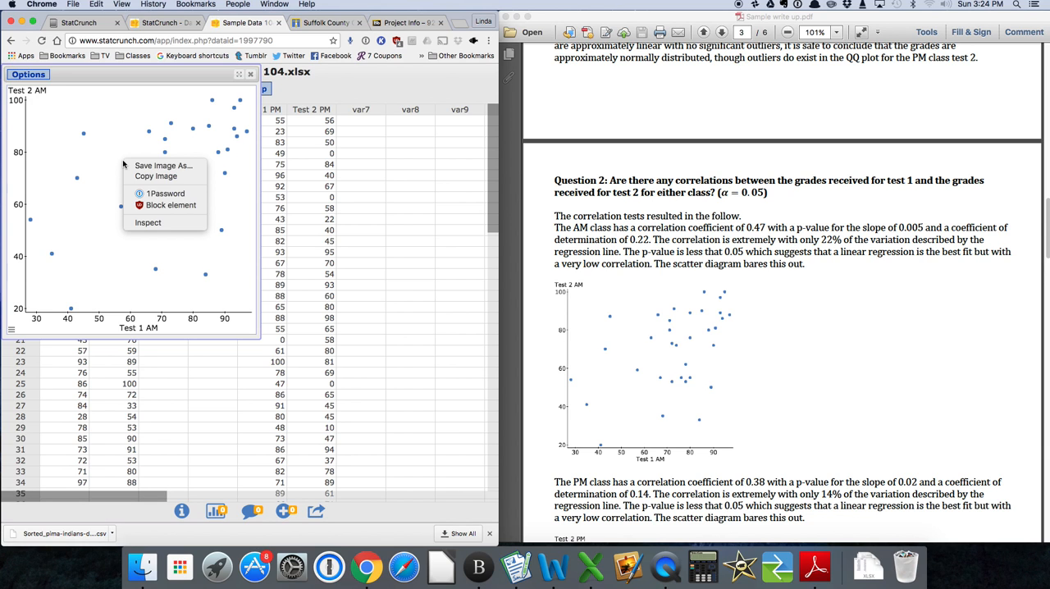
click(135, 177)
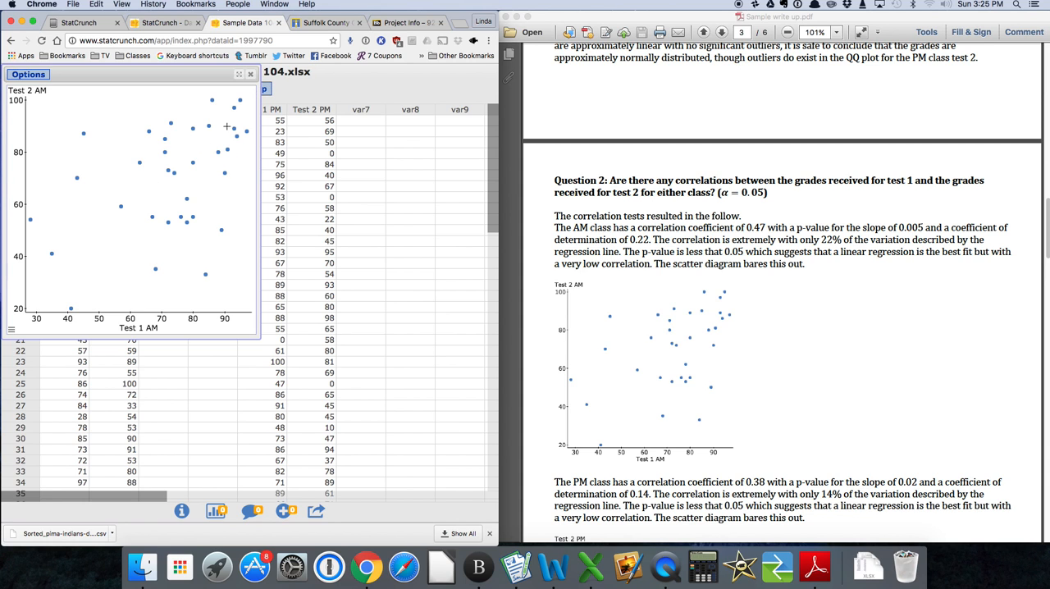
click(252, 75)
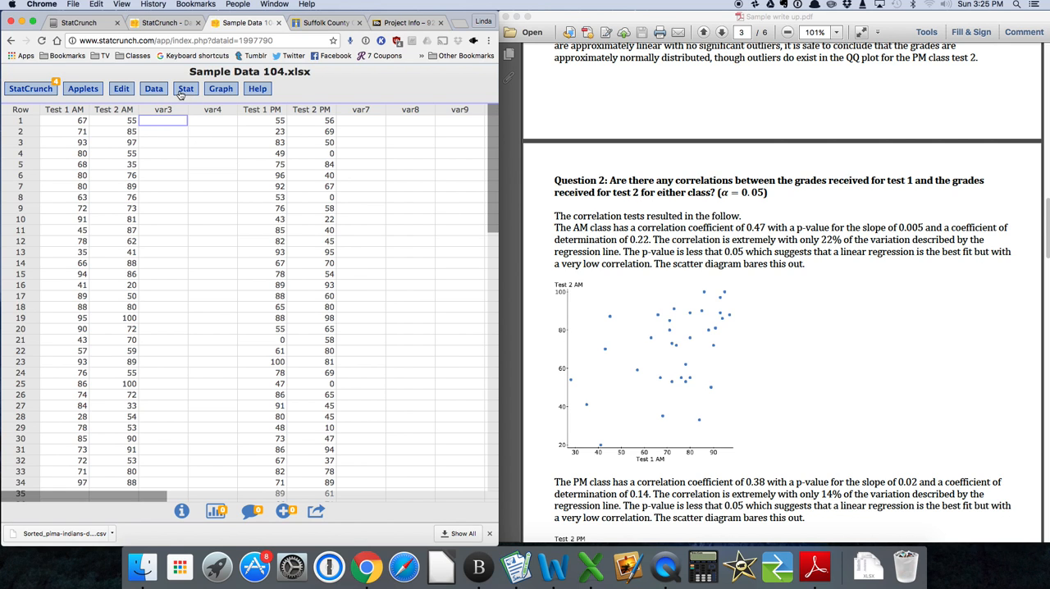
Create a scatter plot with Test 1 PM as the X variable and Test 2 PM as the Y variable.
click(220, 90)
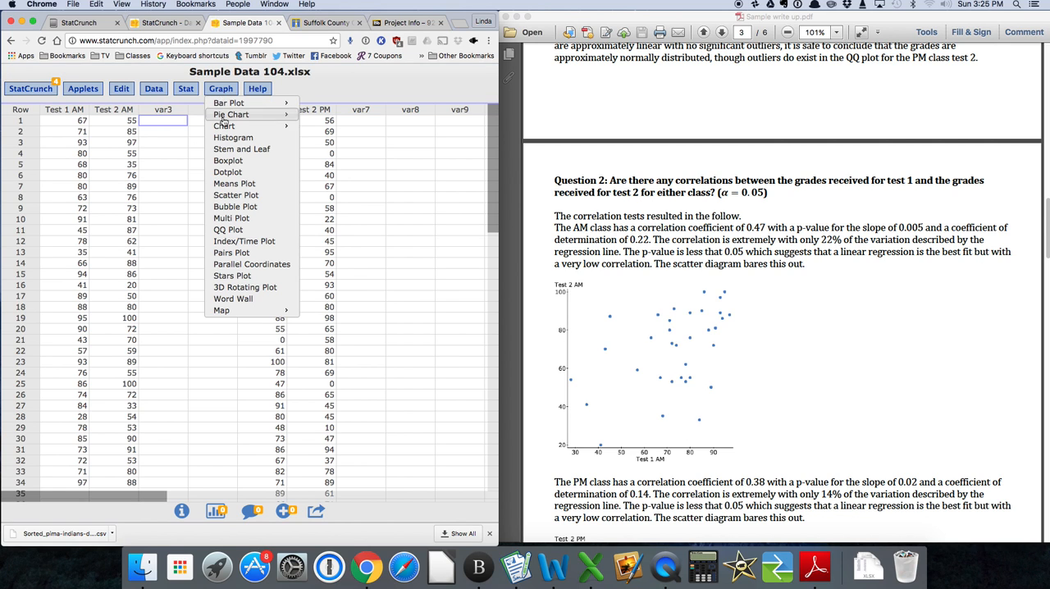
click(231, 195)
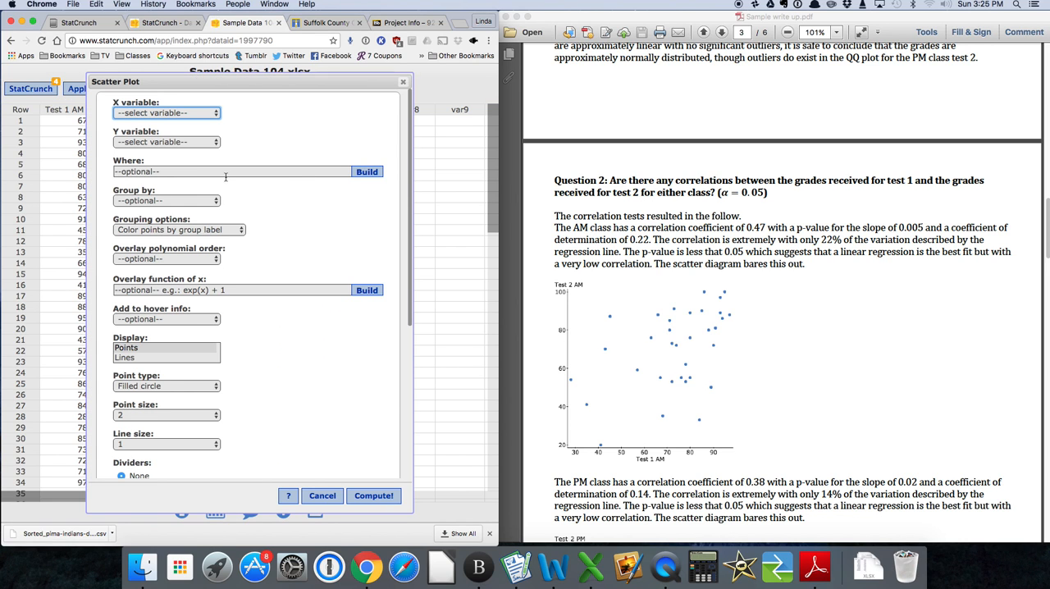
click(217, 115)
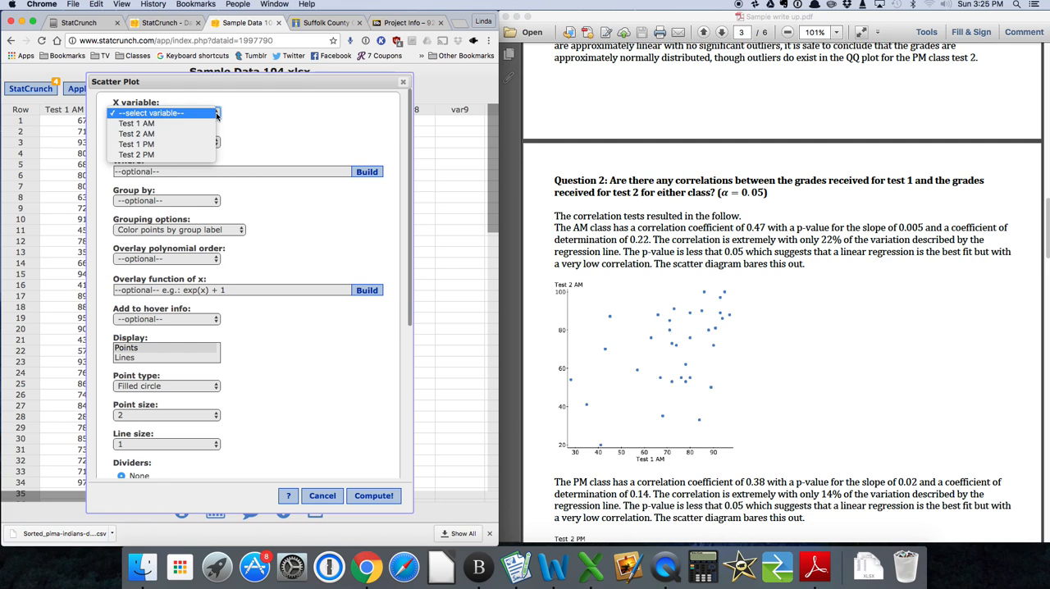
click(200, 144)
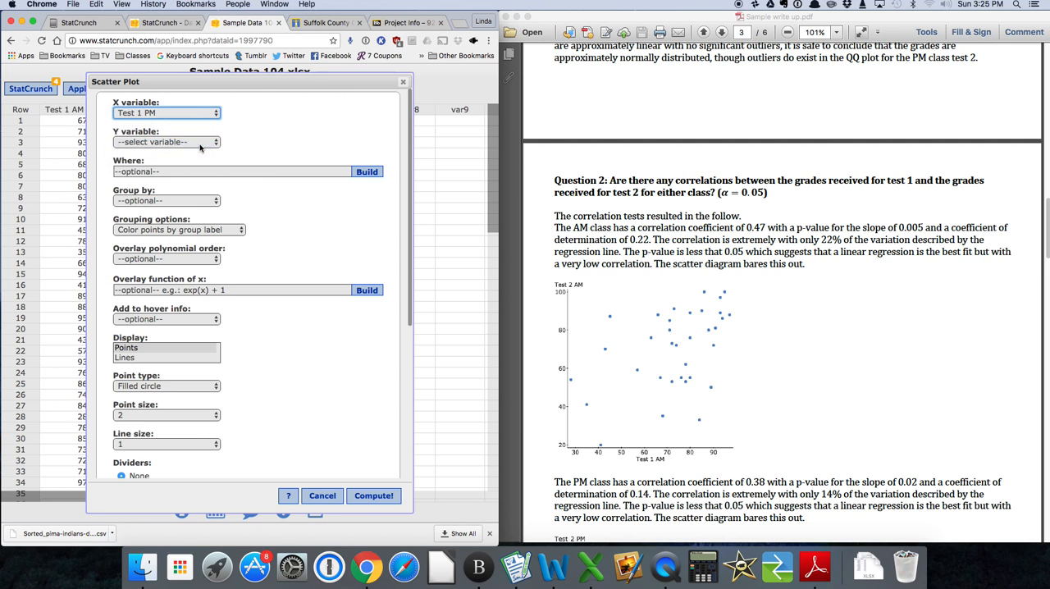
click(201, 142)
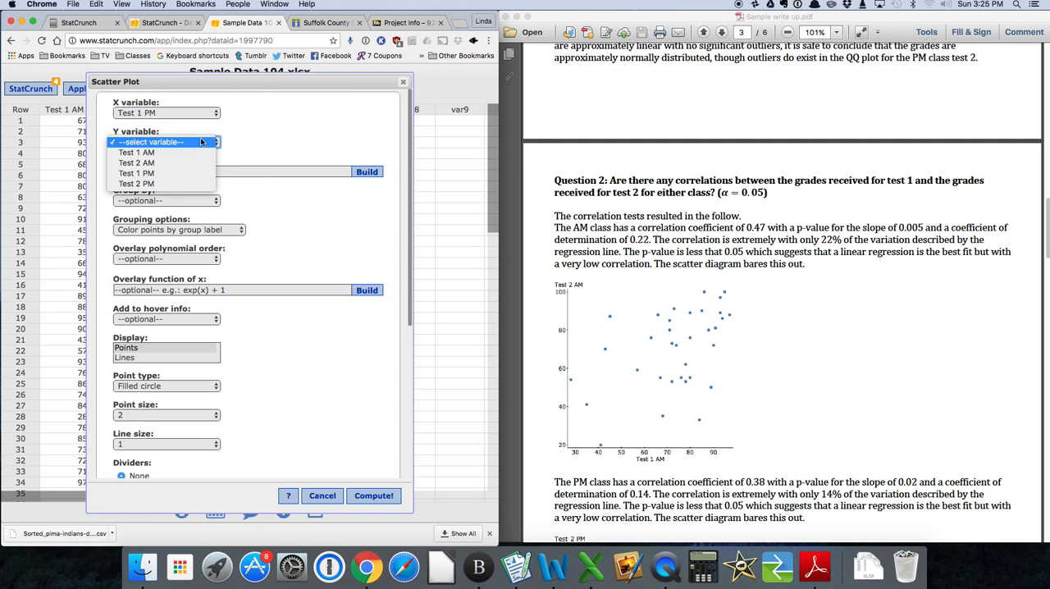
click(180, 184)
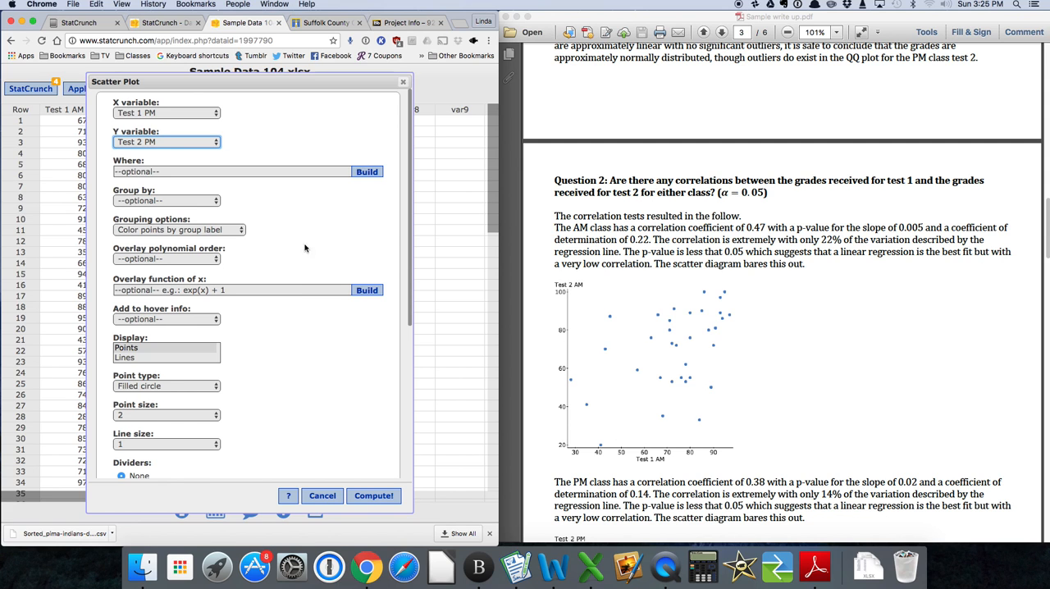
click(366, 496)
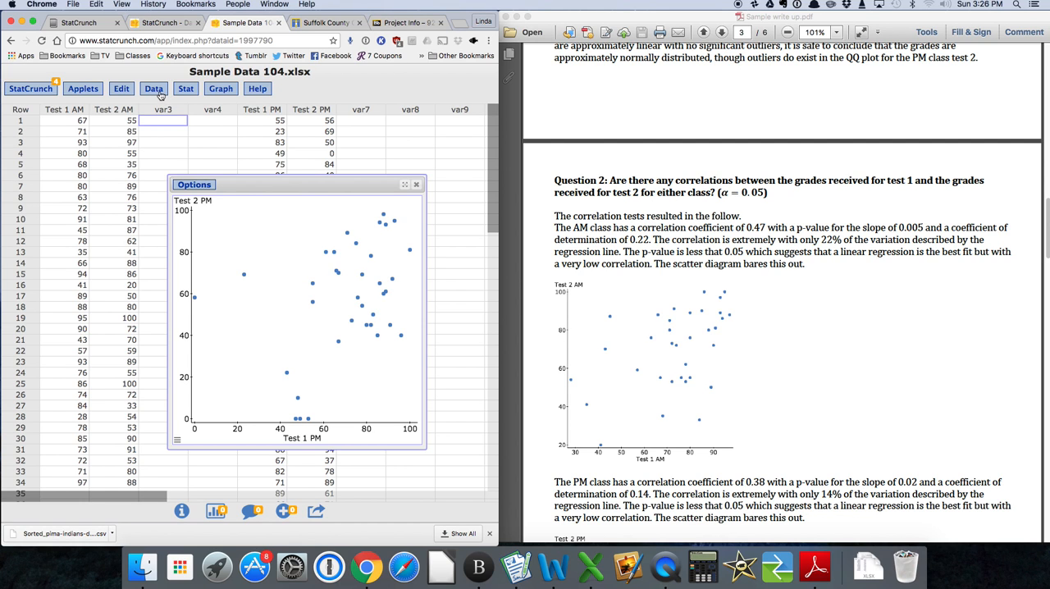
Run a simple linear regression with Test 1 PM as X and Test 2 PM as Y, and widen the results window to show the full tables.
click(194, 92)
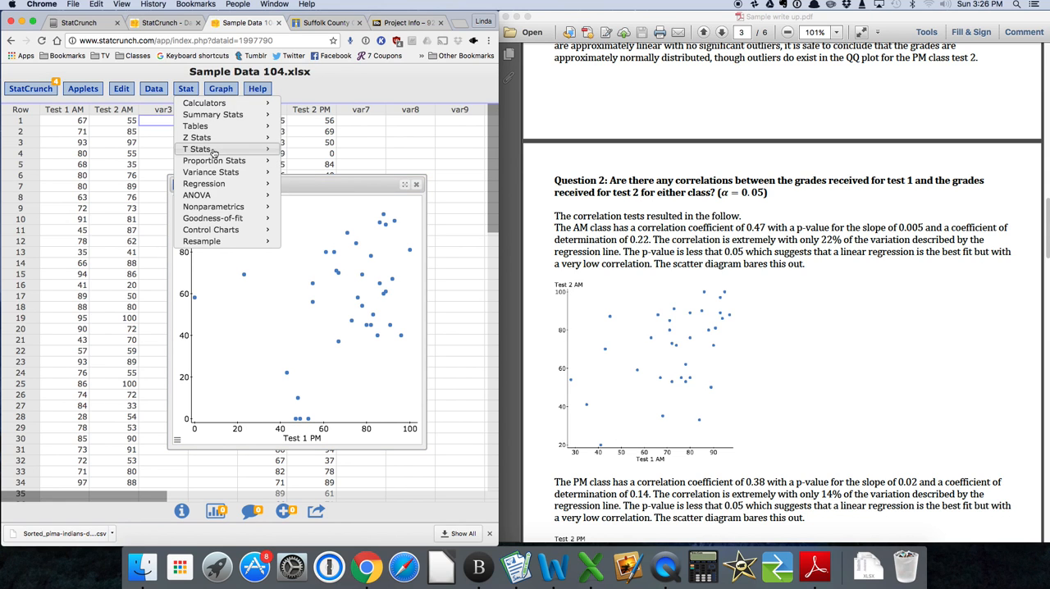
mouse_move(220, 187)
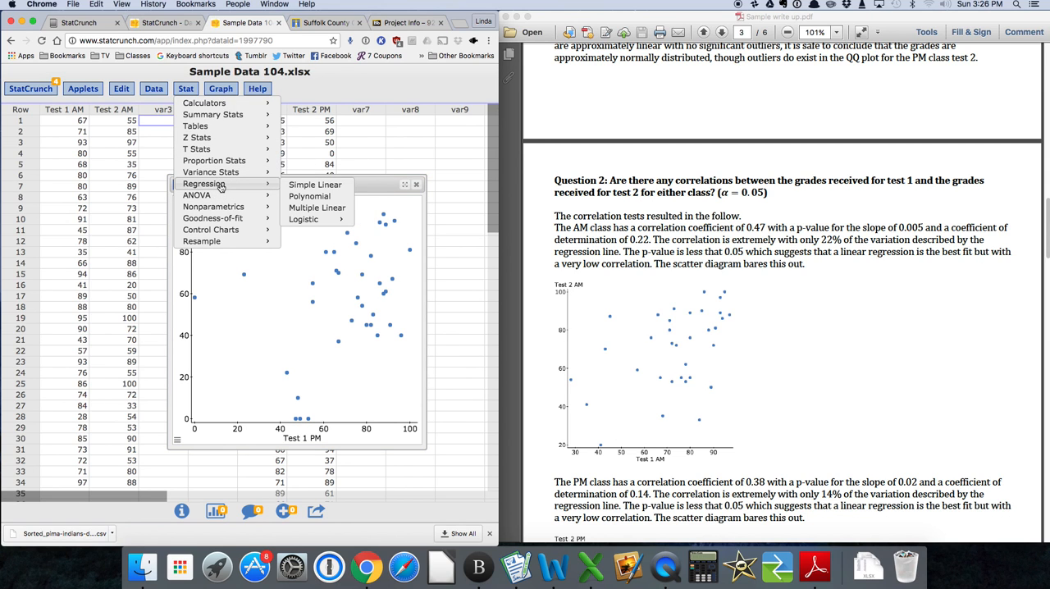
click(300, 185)
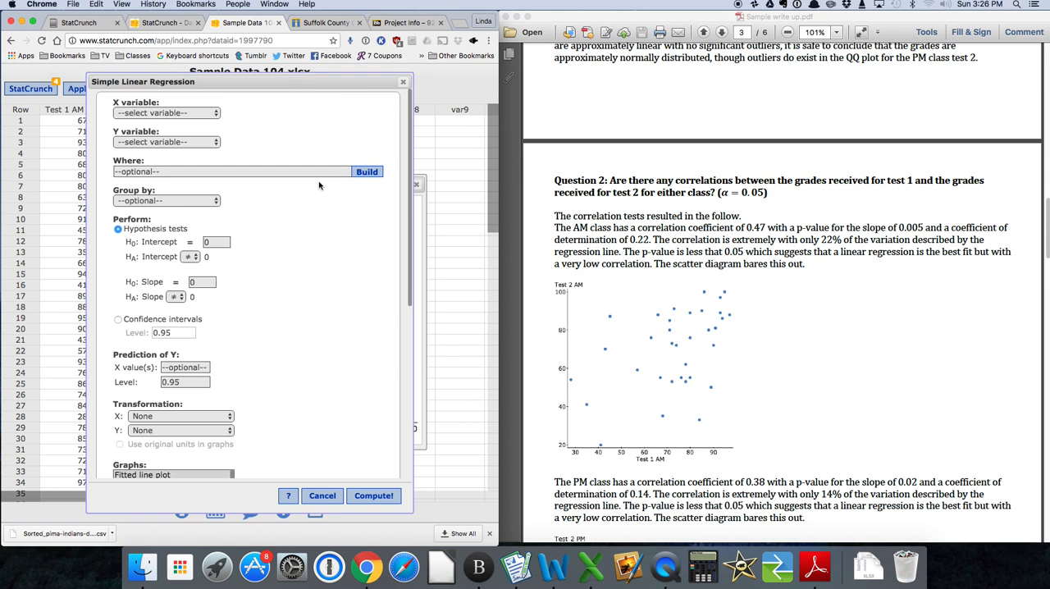
click(216, 114)
click(211, 144)
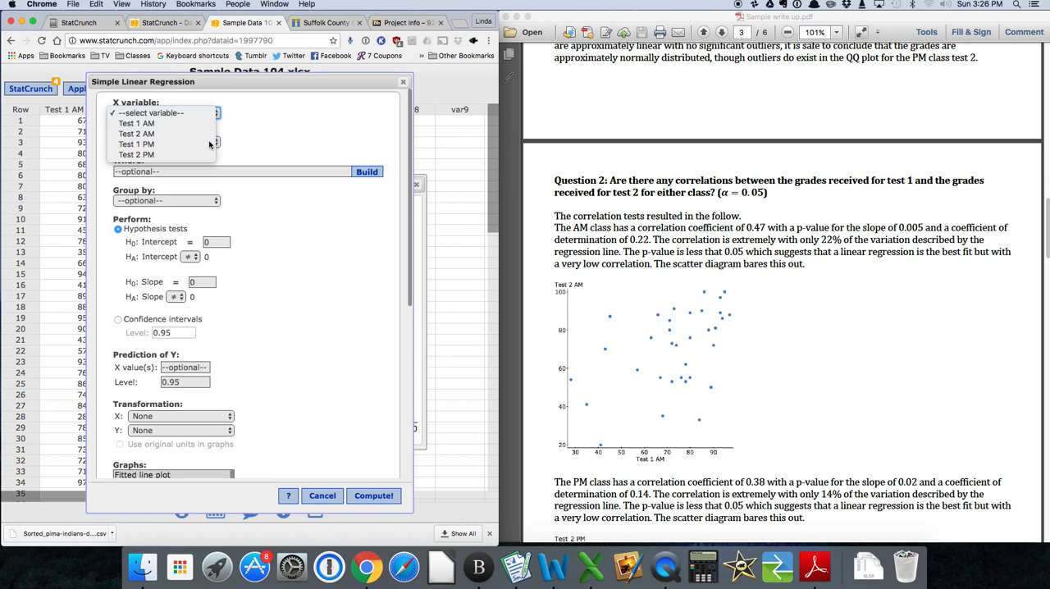
click(211, 143)
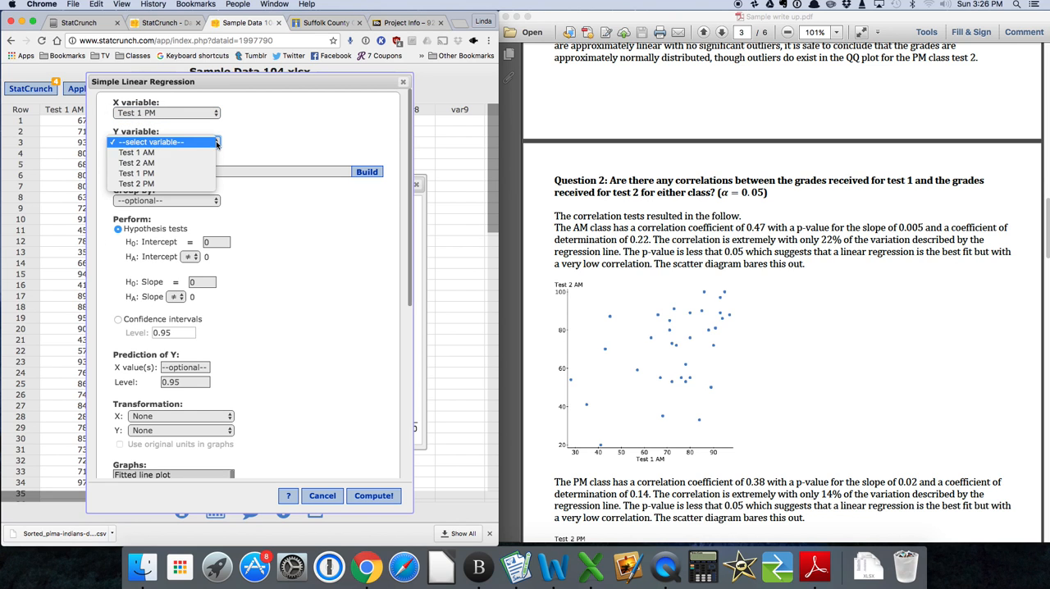
click(211, 184)
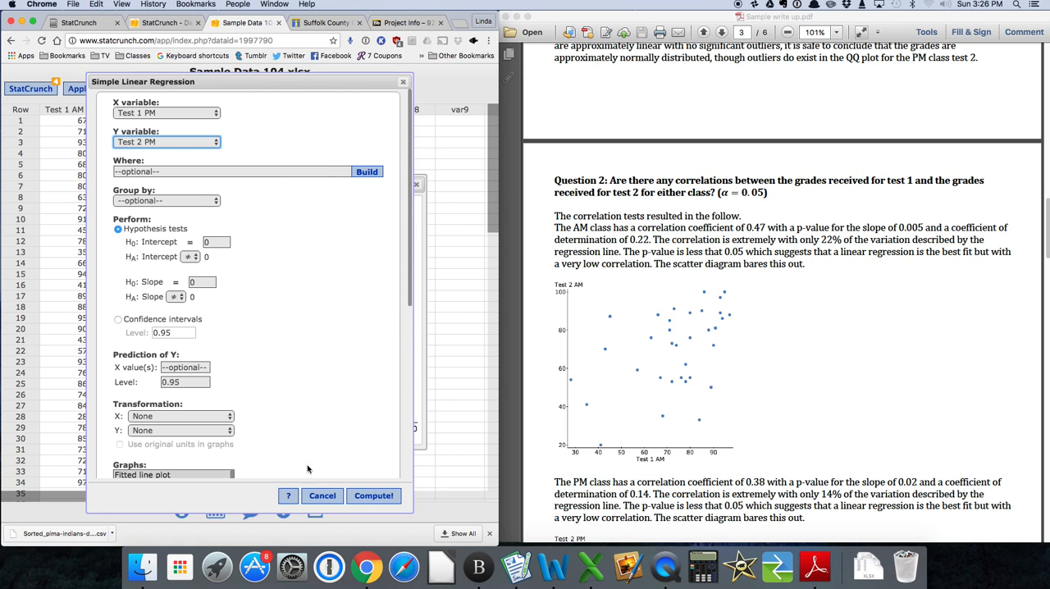
click(372, 496)
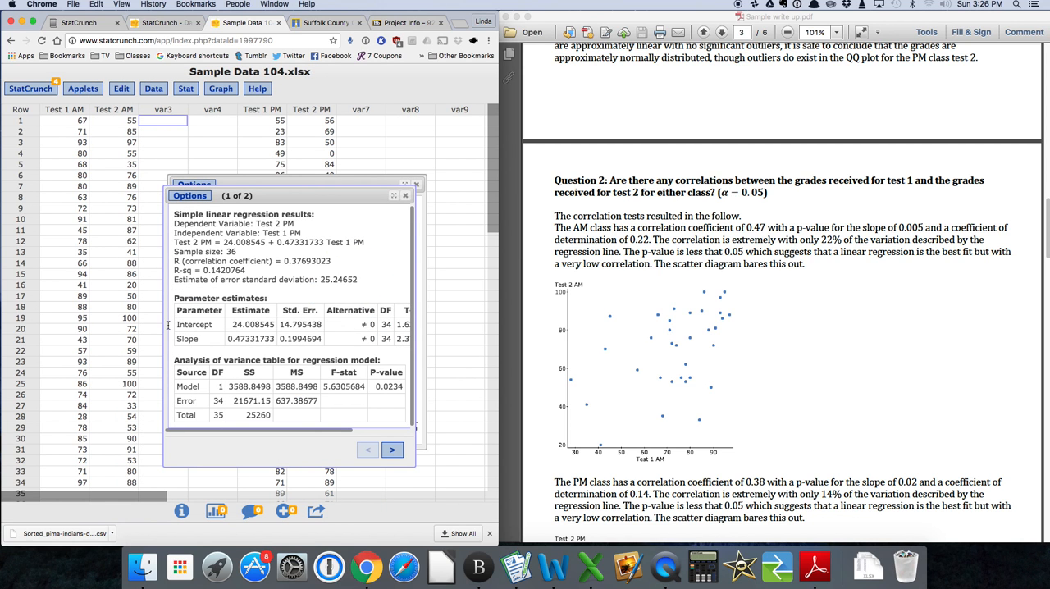
drag(163, 327, 30, 308)
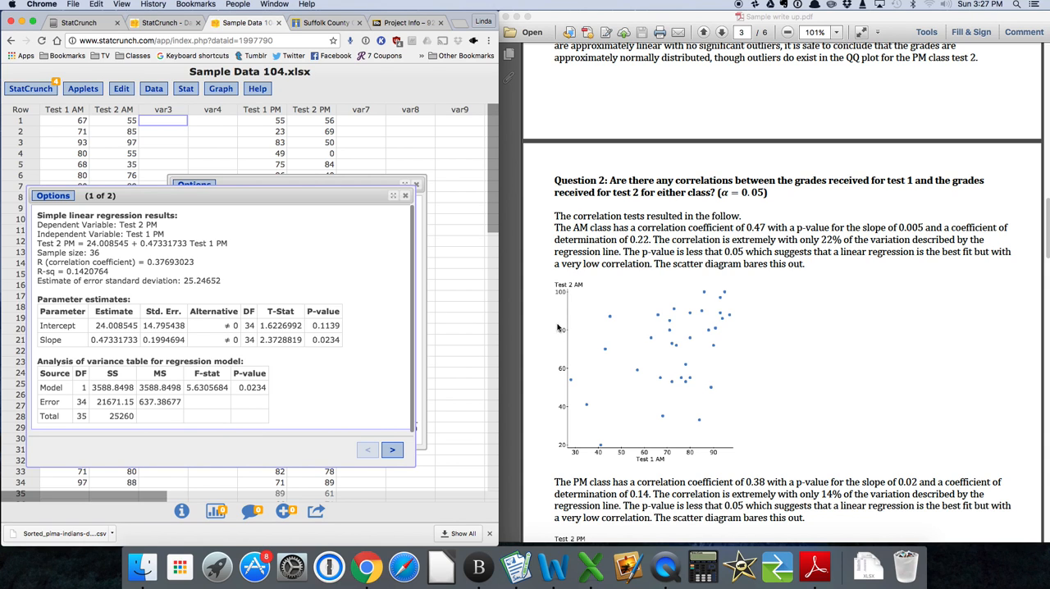
Bring the PM scatter plot to the front and compare it with the PM plot and conclusion under Question 2 in the write-up.
click(423, 309)
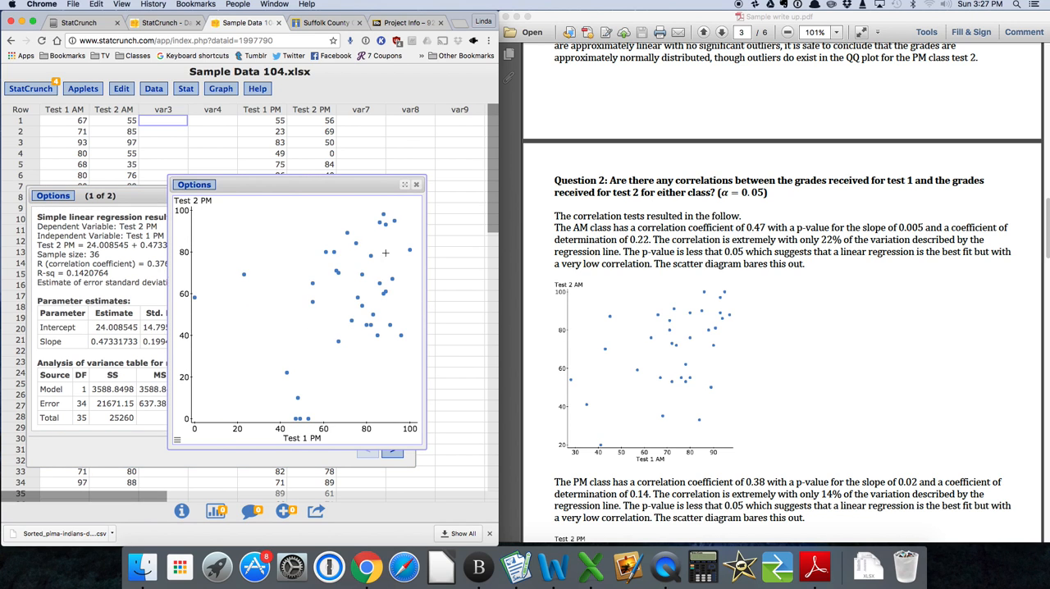
scroll(733, 365, down, 5)
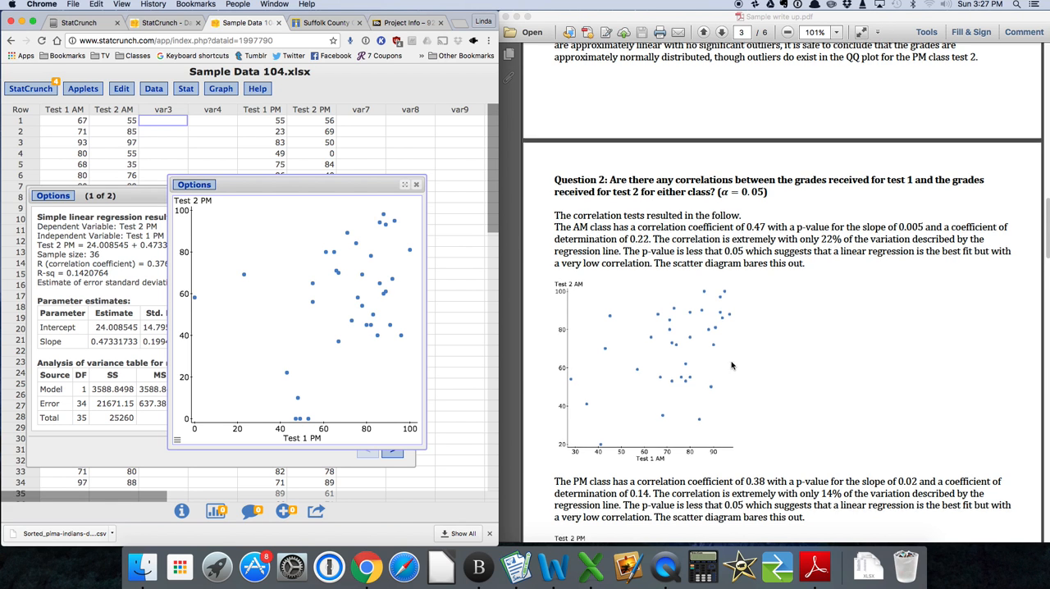
scroll(732, 366, down, 2)
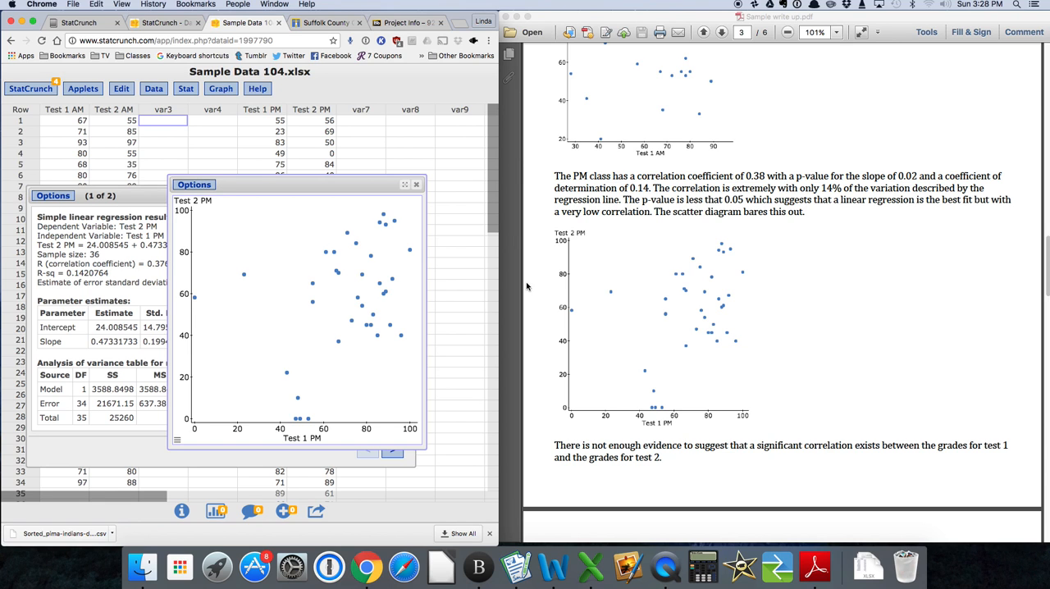
Close the PM scatter plot and regression results, and bring up Question 3 on the 2-sample T-tests in the write-up.
click(416, 185)
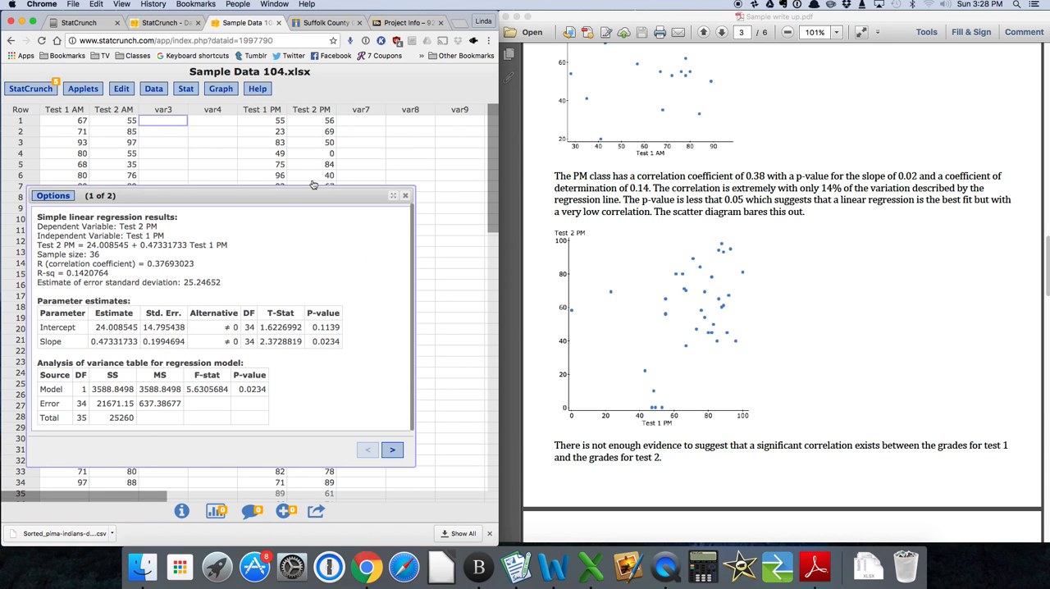
click(405, 196)
scroll(623, 267, down, 3)
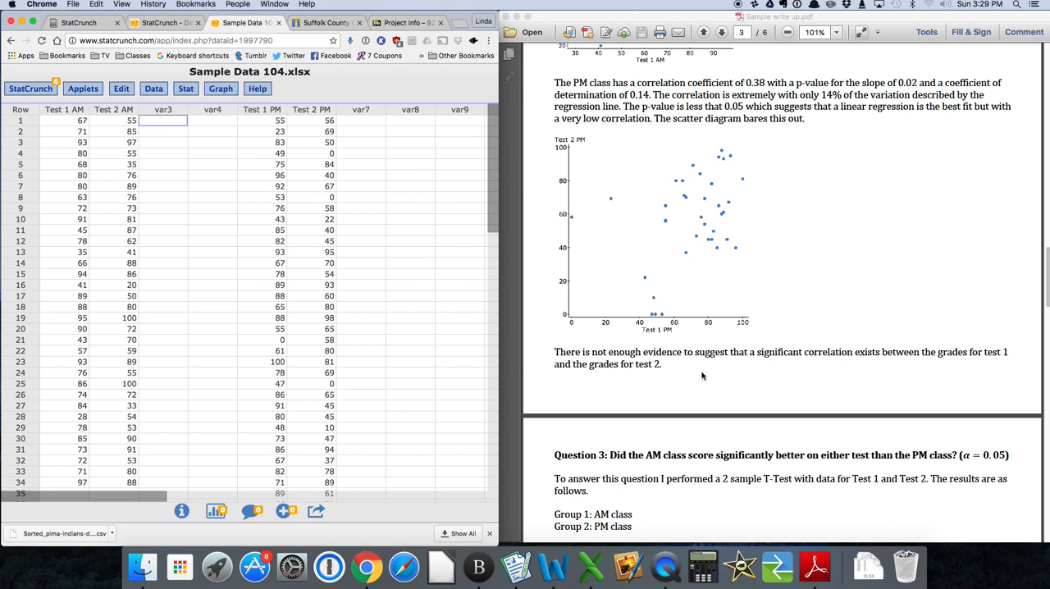
scroll(707, 379, down, 2)
scroll(708, 382, down, 2)
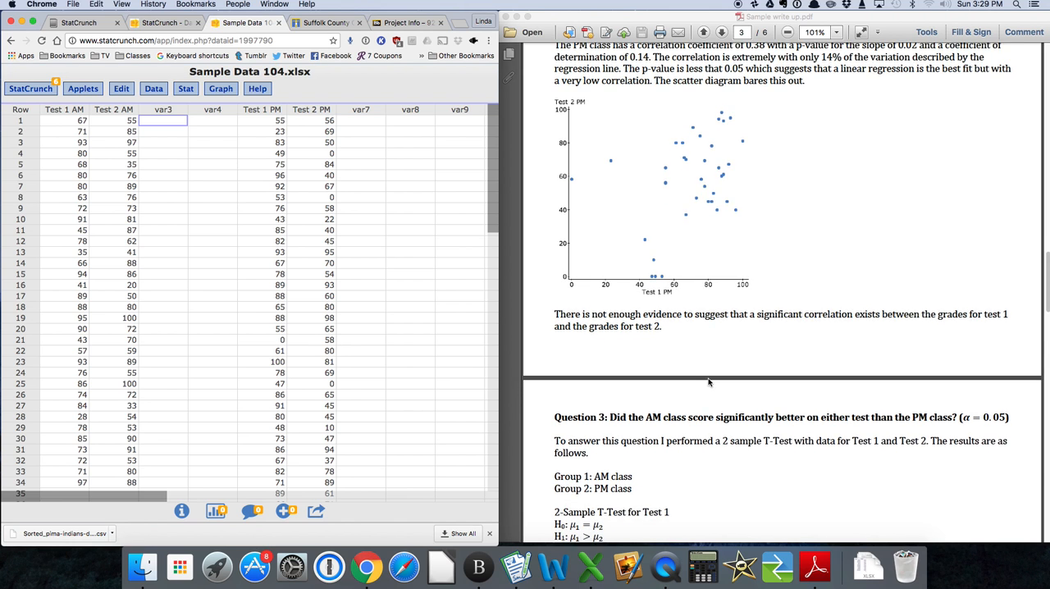
scroll(709, 382, down, 6)
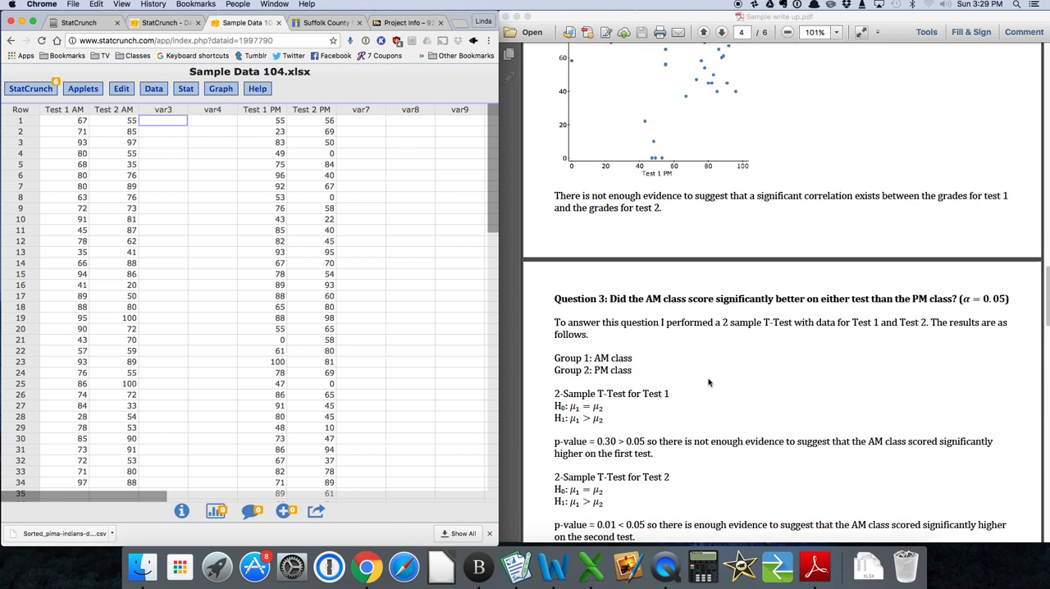
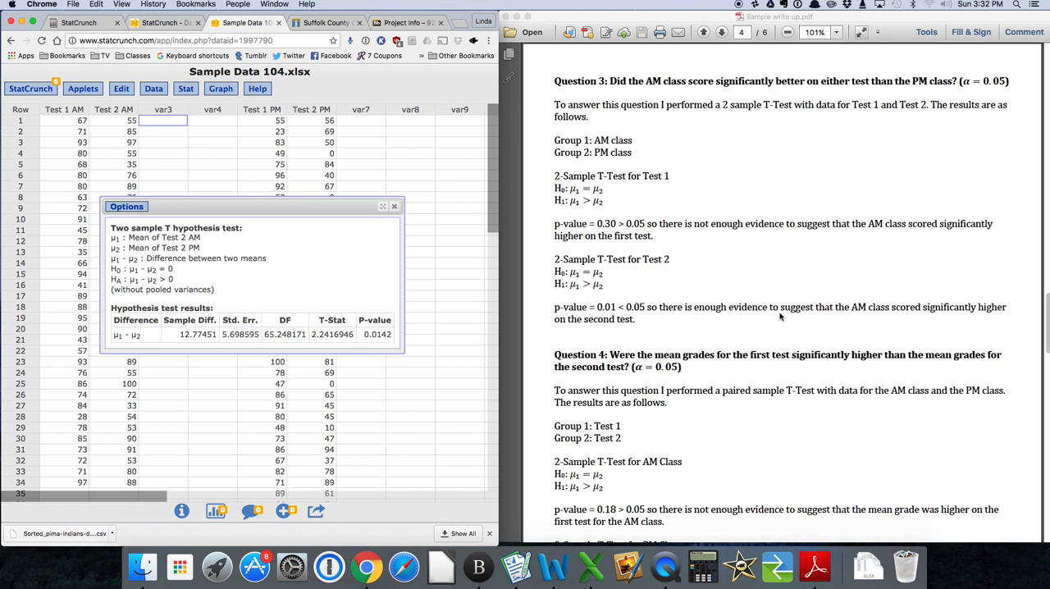
Close the two-sample T results for Test 2 and bring up Question 4 on the paired T-tests in the write-up.
scroll(794, 290, down, 2)
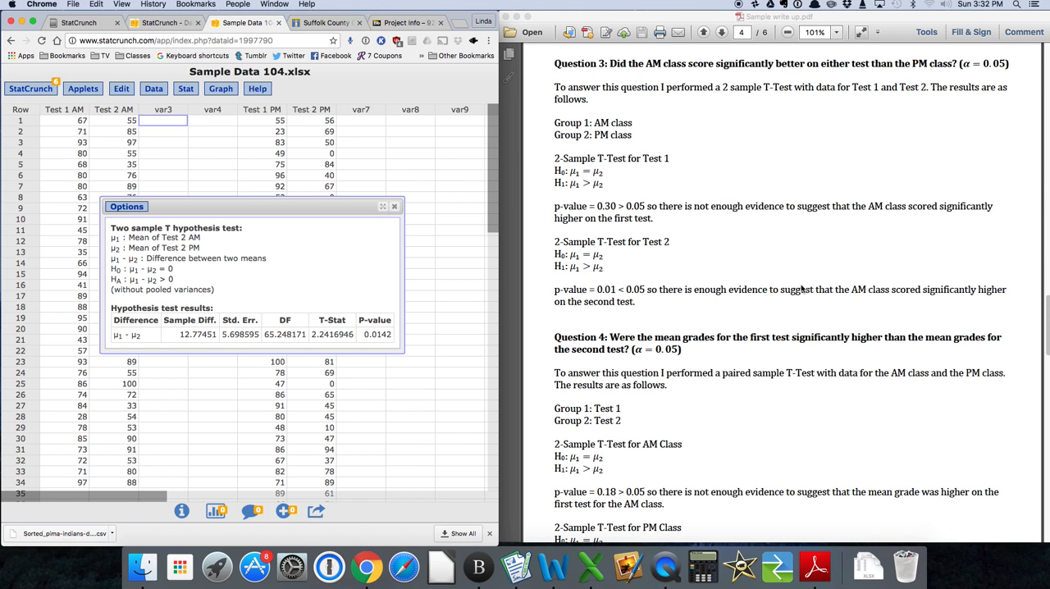
scroll(801, 288, down, 2)
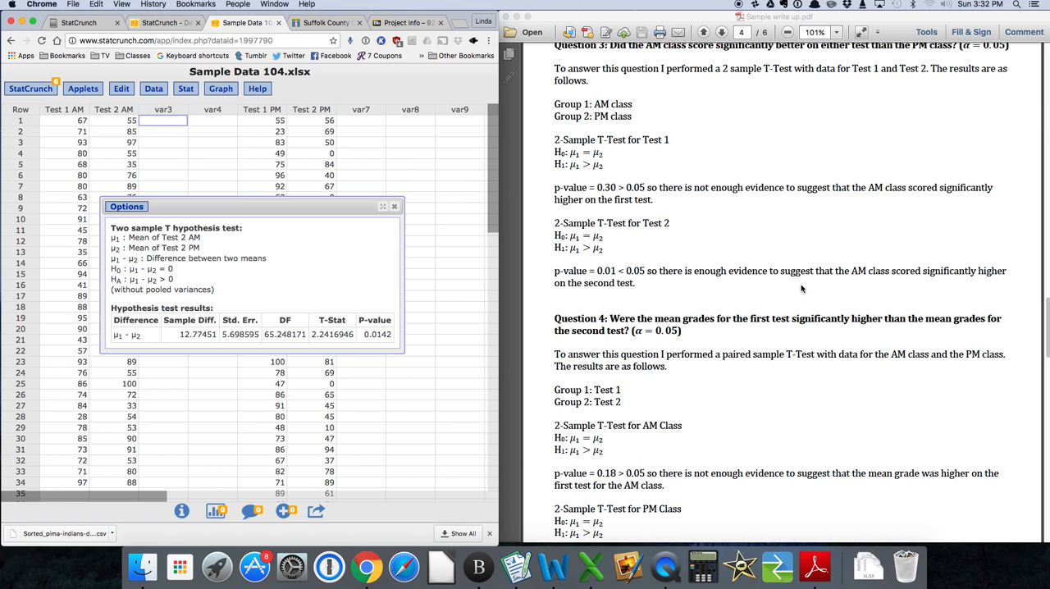
scroll(802, 289, down, 5)
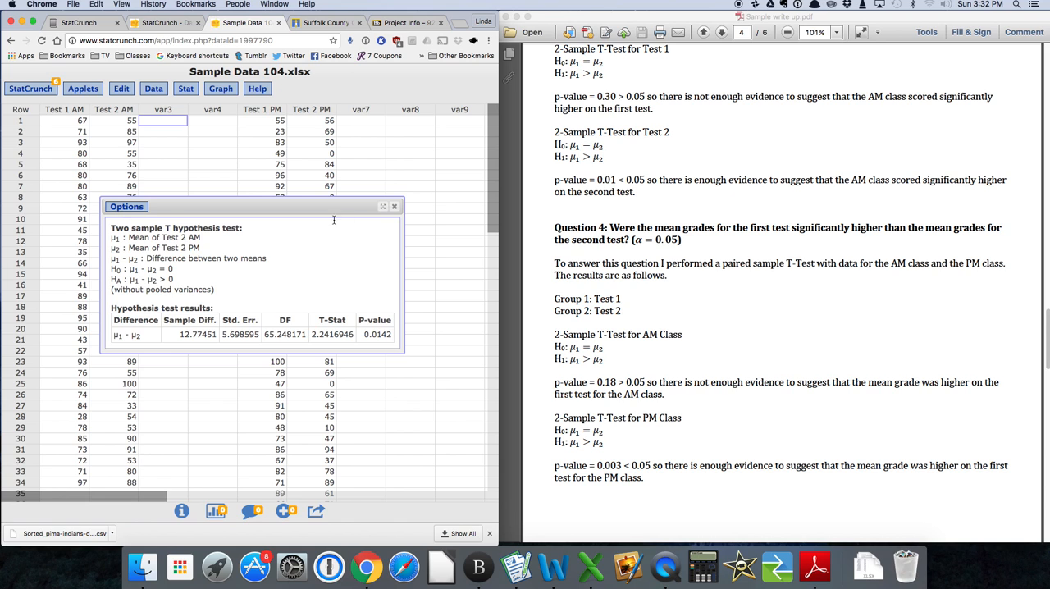
click(394, 210)
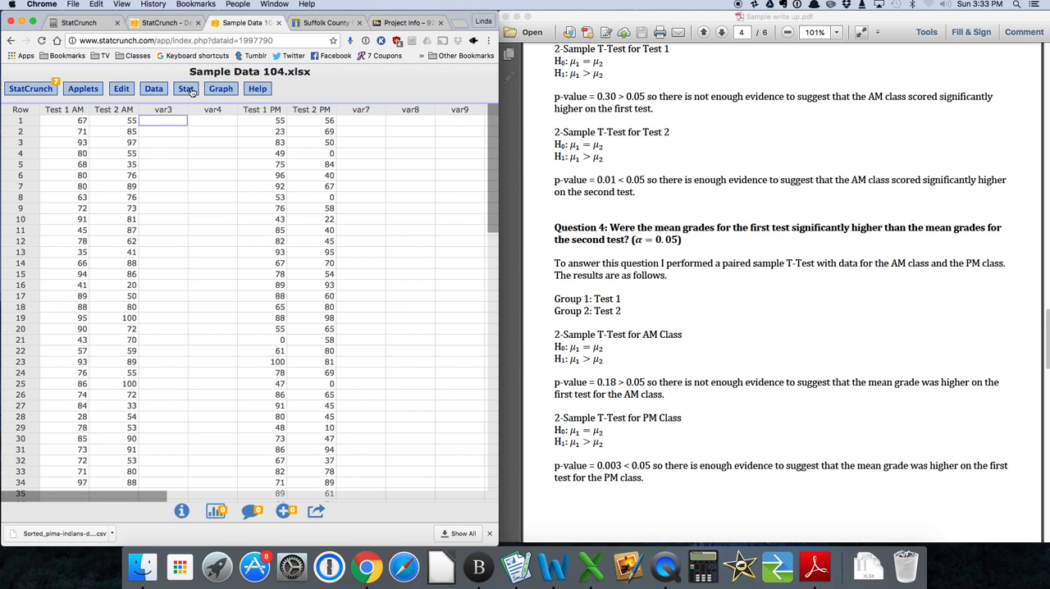
scroll(626, 237, down, 1)
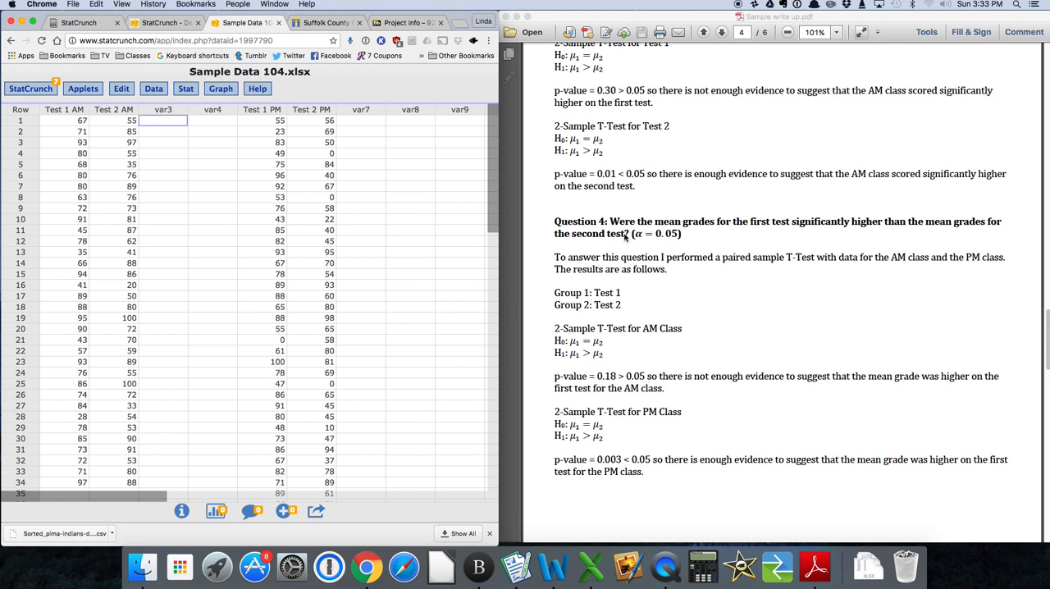
scroll(626, 237, down, 1)
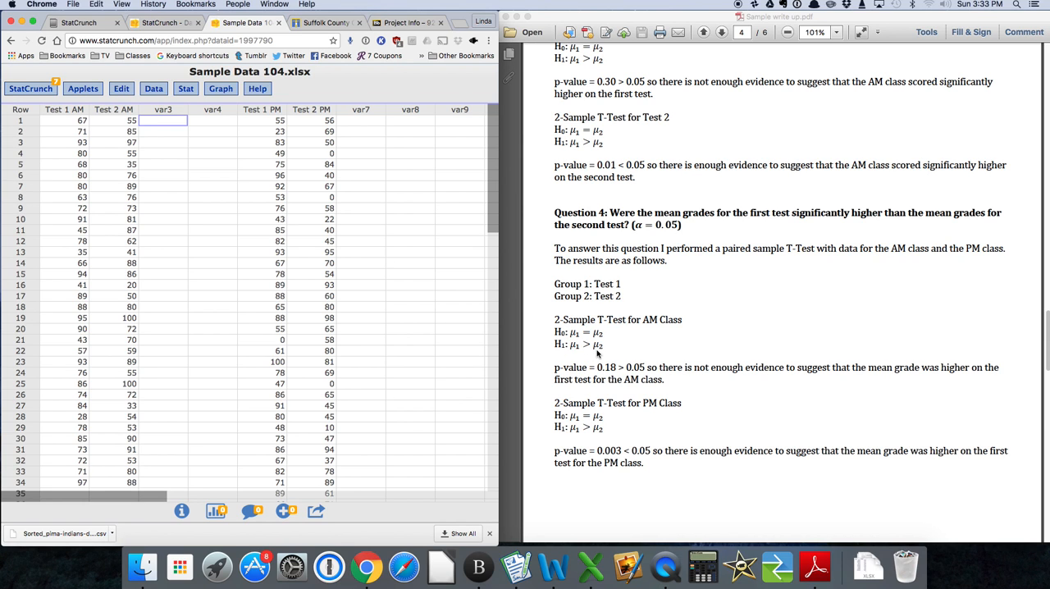
Run a paired T hypothesis test with Test 1 AM as Sample 1, Test 2 AM as Sample 2 and a greater-than-0 alternative.
click(186, 91)
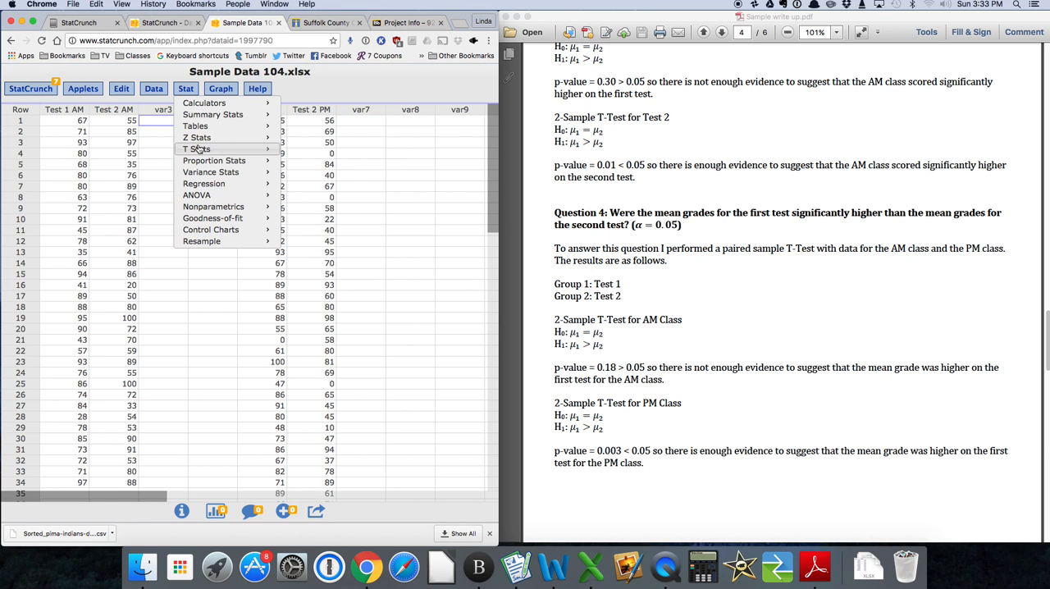
mouse_move(198, 149)
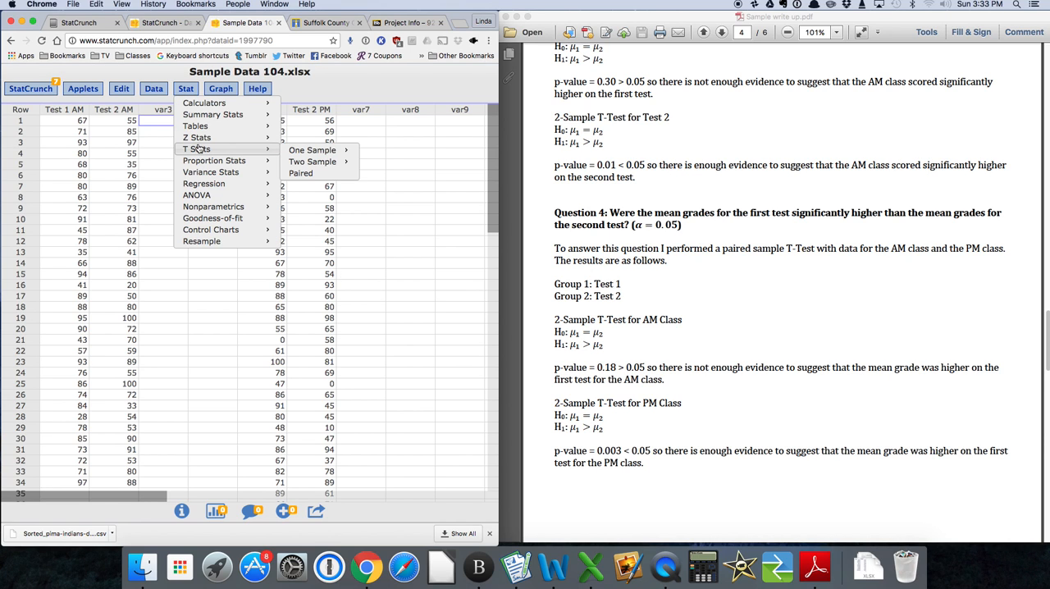
click(314, 177)
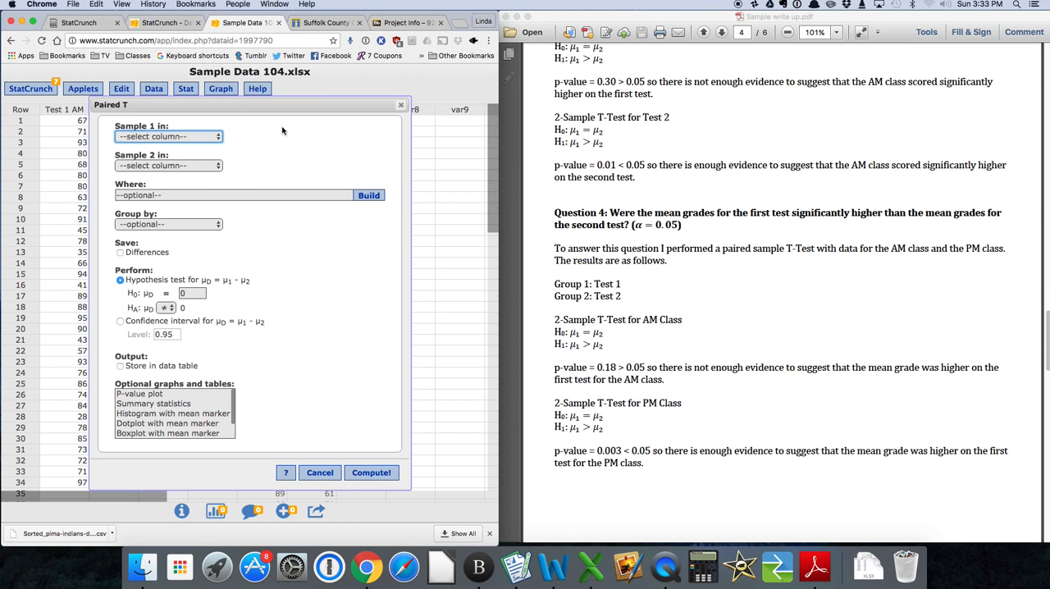
click(219, 137)
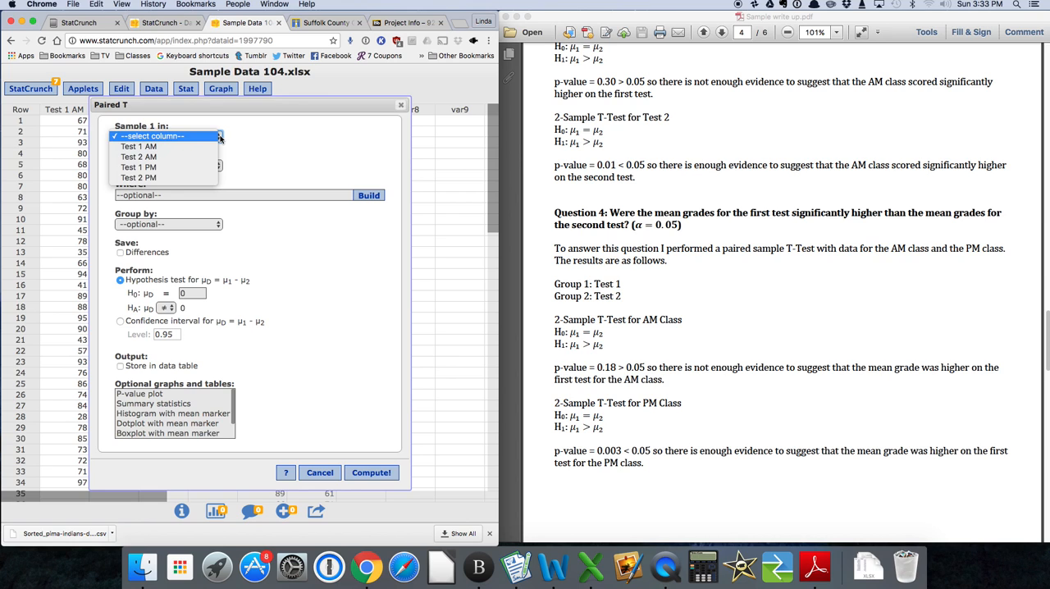
click(216, 147)
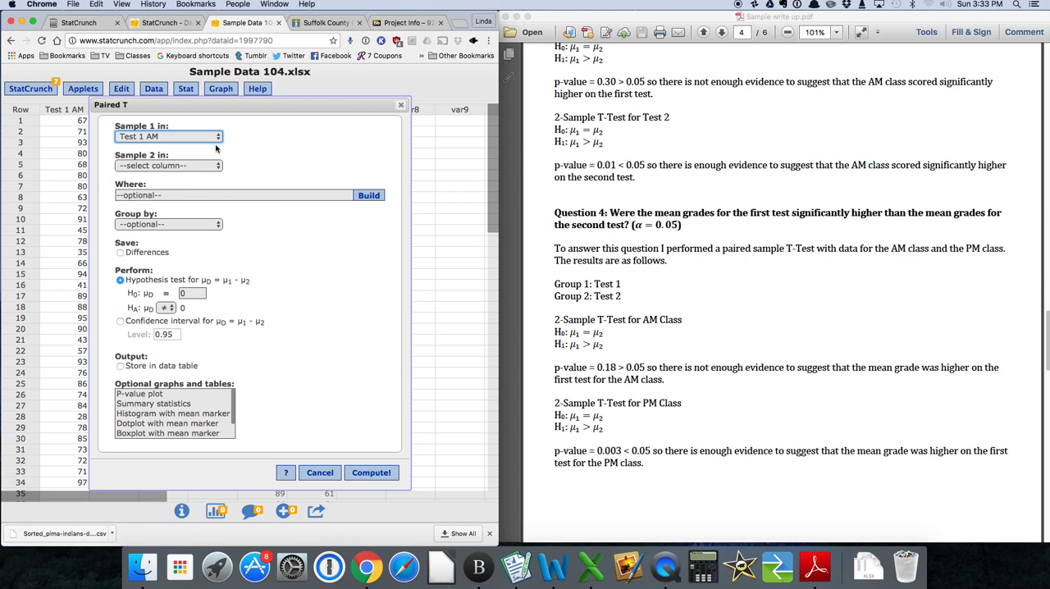
click(219, 166)
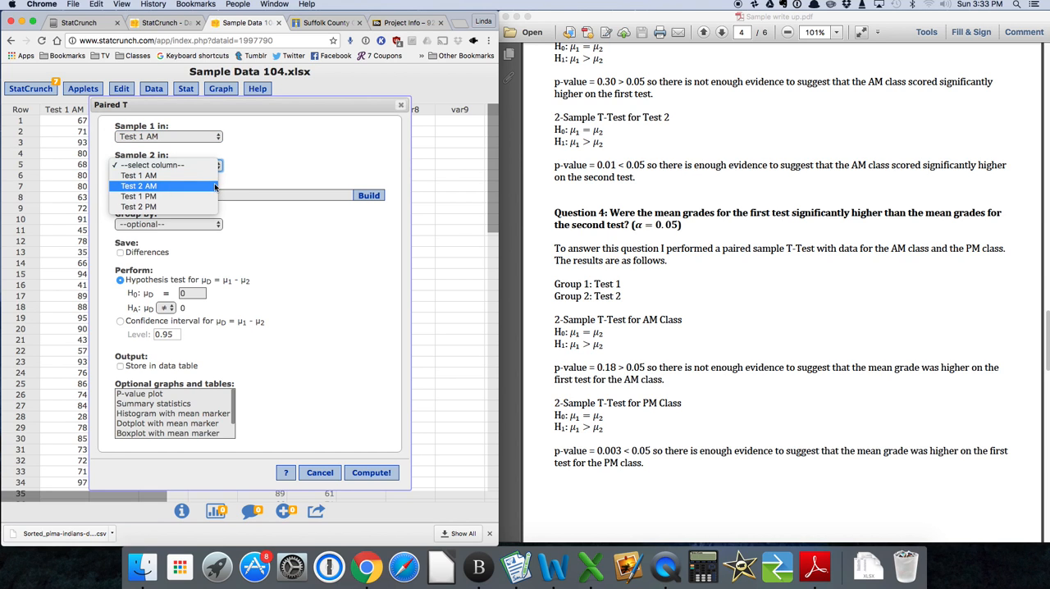
click(215, 187)
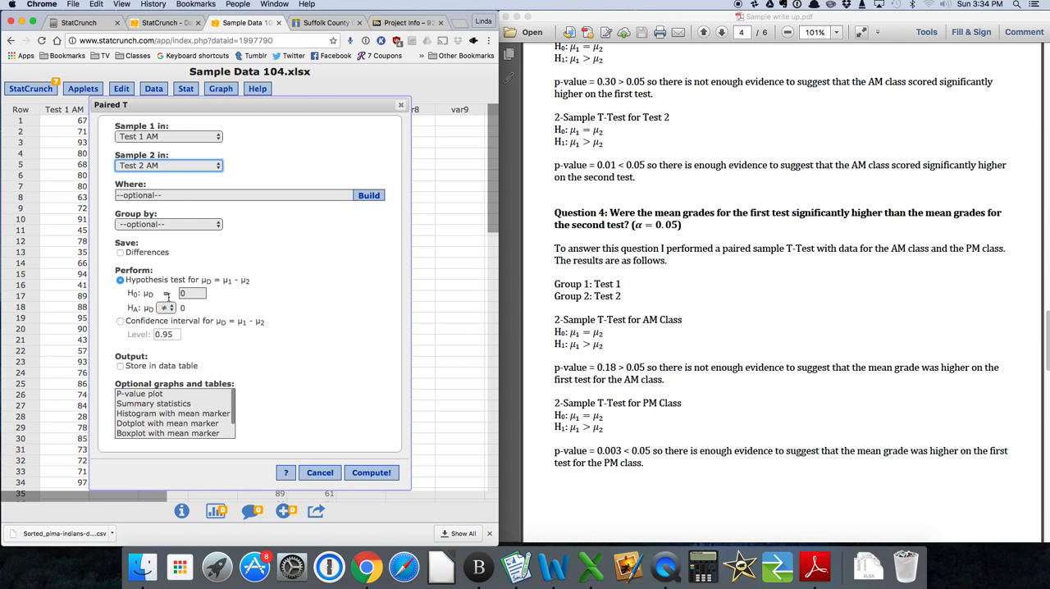
click(167, 307)
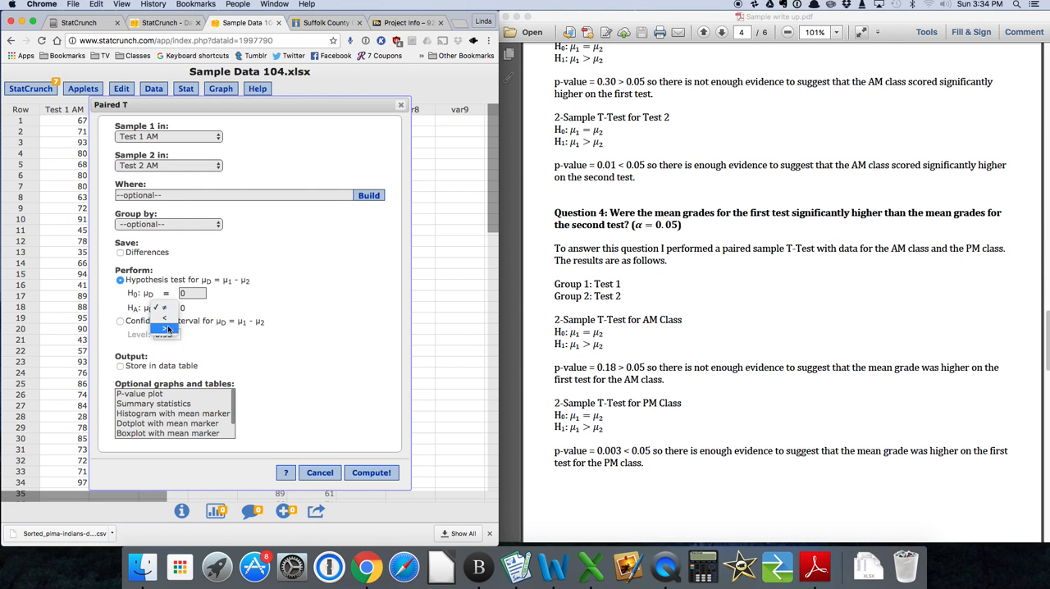
click(164, 328)
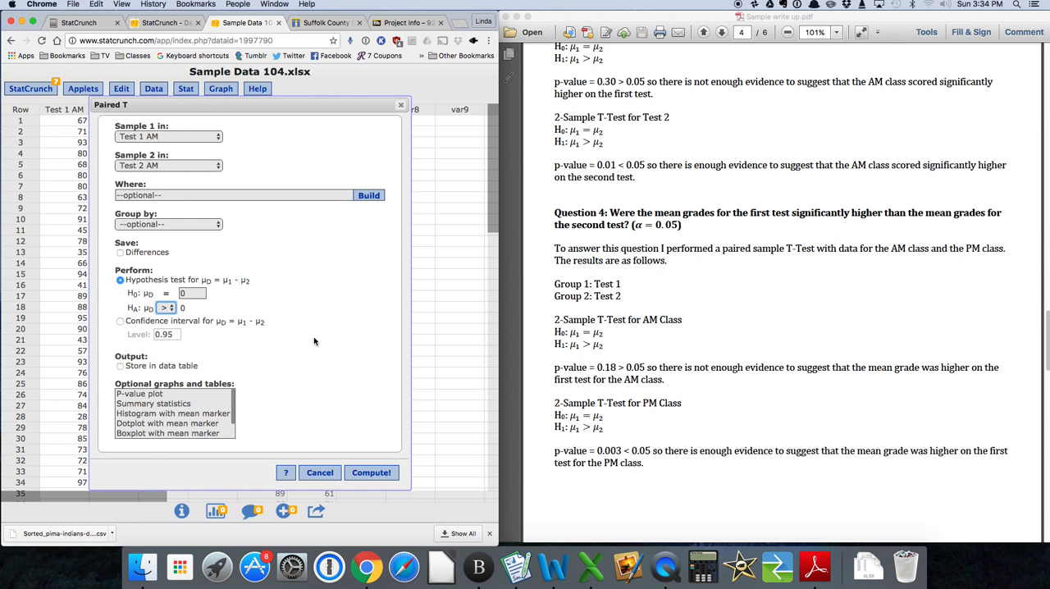
click(372, 473)
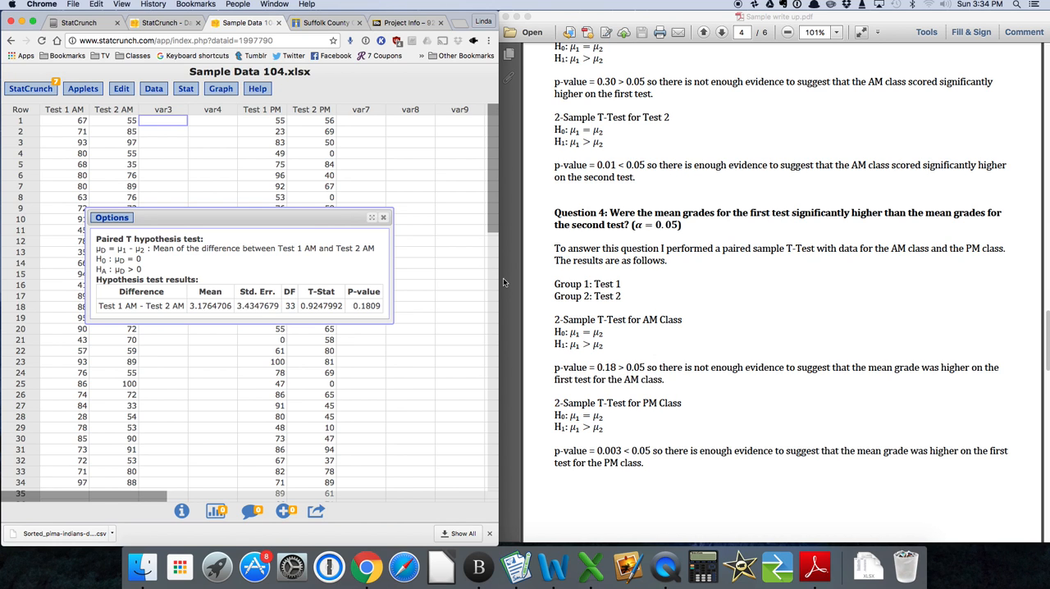
Edit the paired T-test to use Test 1 PM as Sample 1 and Test 2 PM as Sample 2, and recompute it.
click(123, 218)
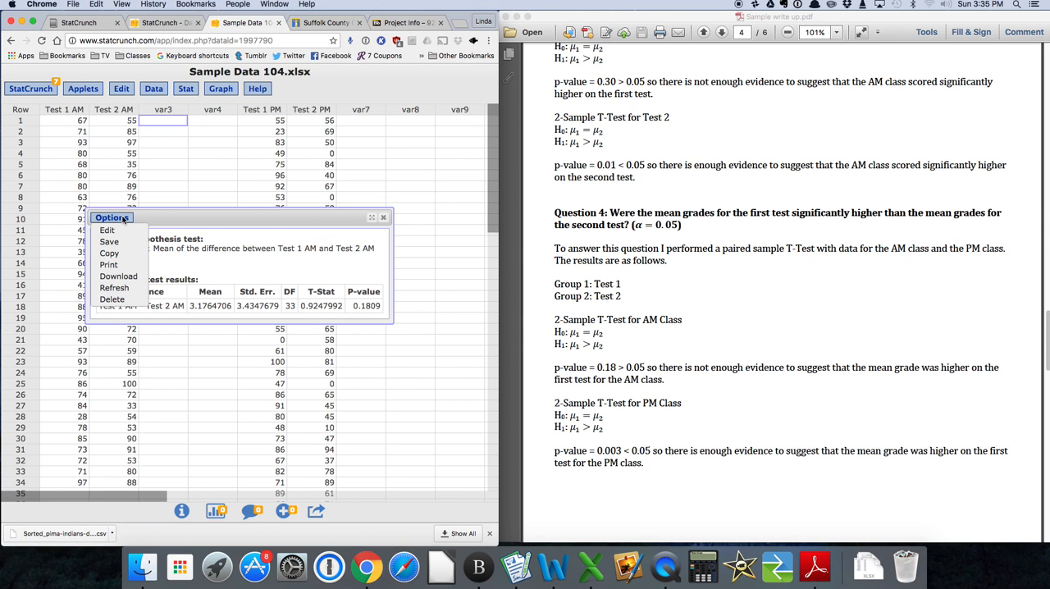
click(121, 233)
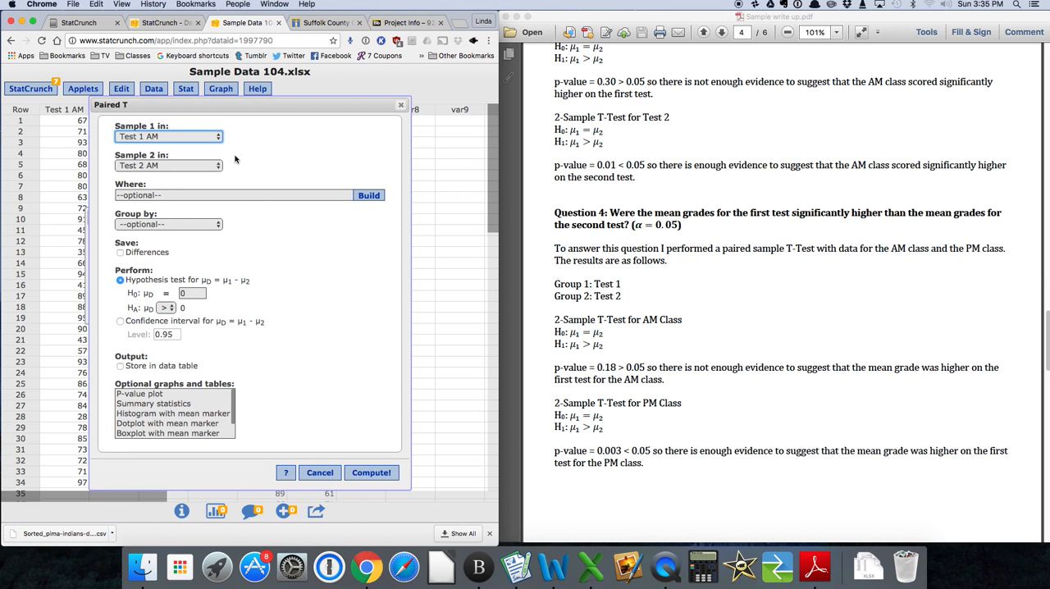
click(218, 137)
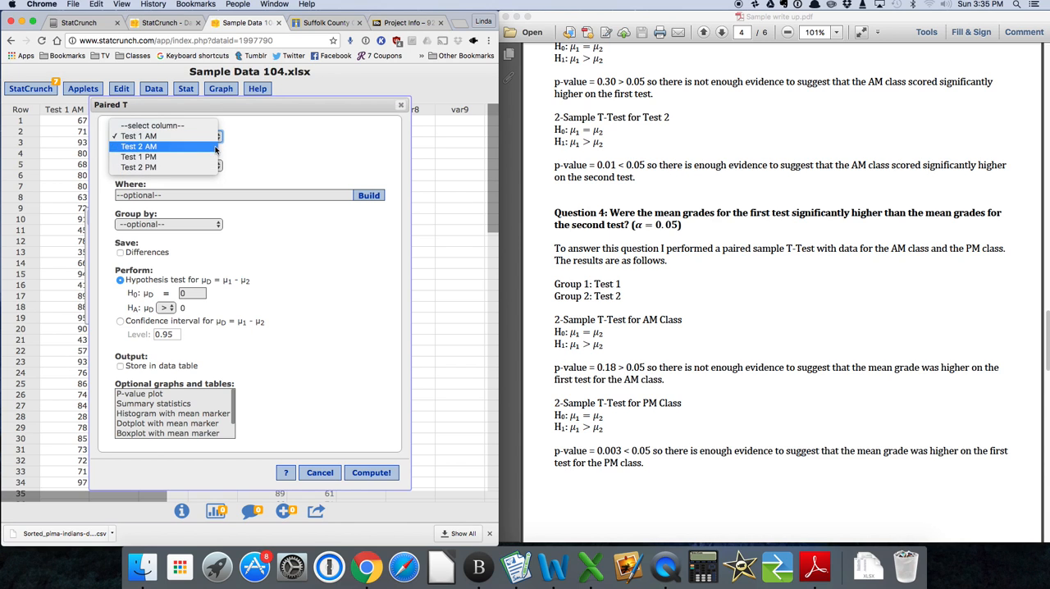
click(211, 157)
click(218, 166)
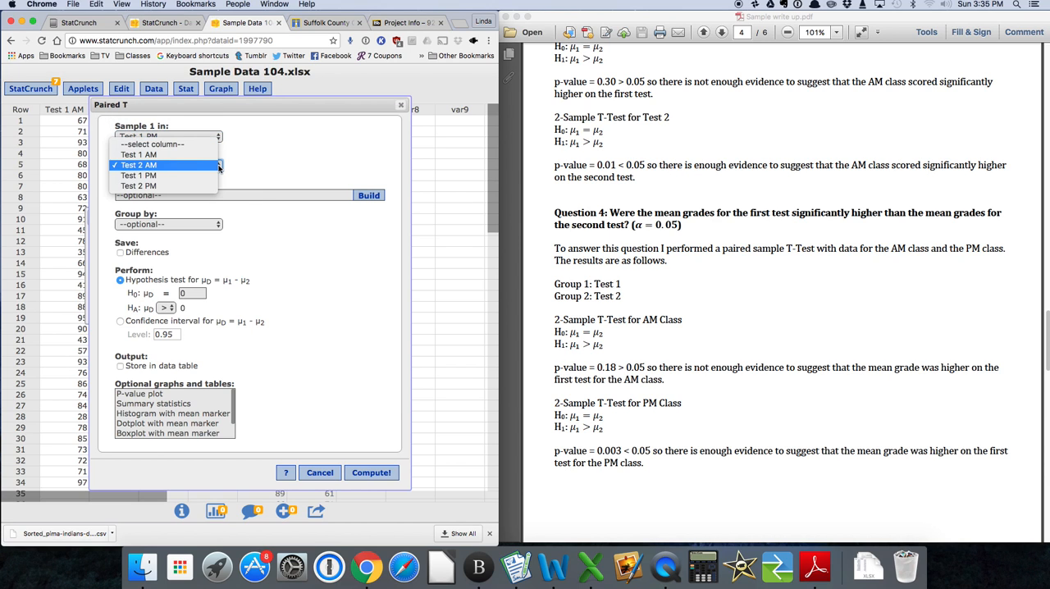
click(215, 185)
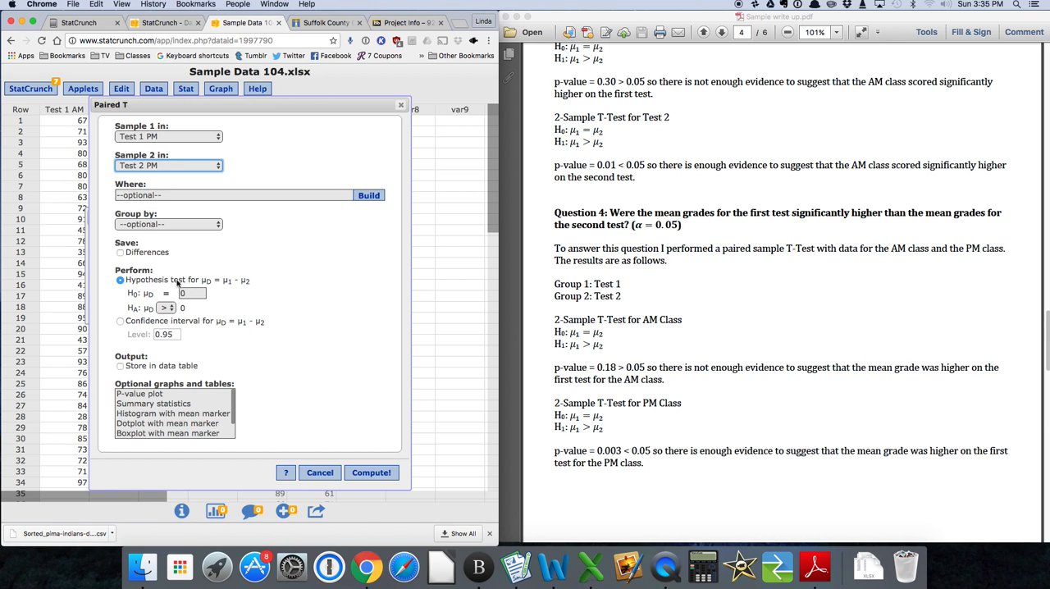
click(360, 475)
click(360, 473)
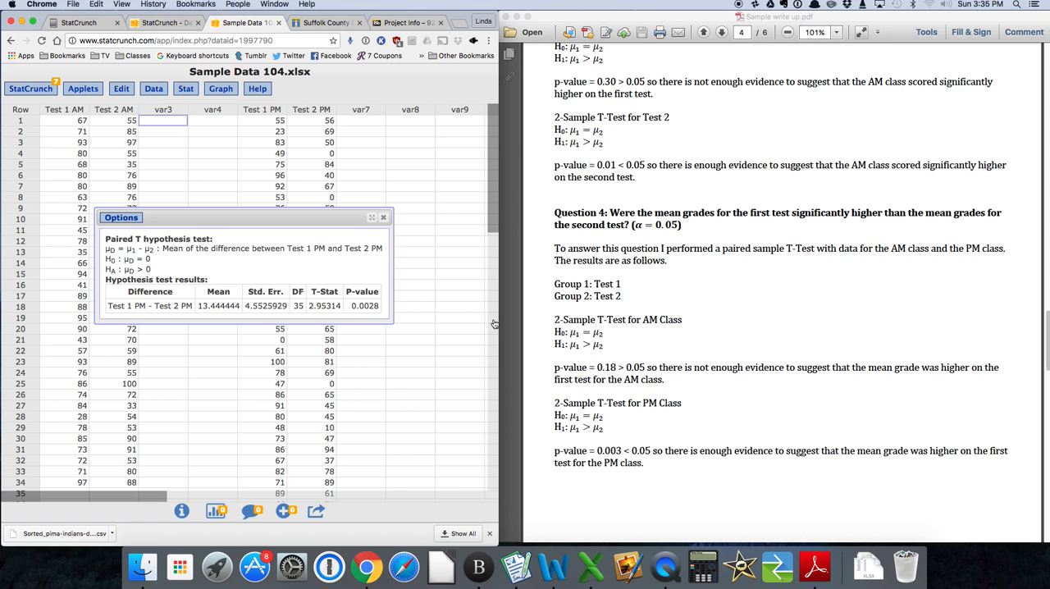
Close the paired T results for the PM class and bring up Question 5 on the F-tests in the write-up.
click(385, 218)
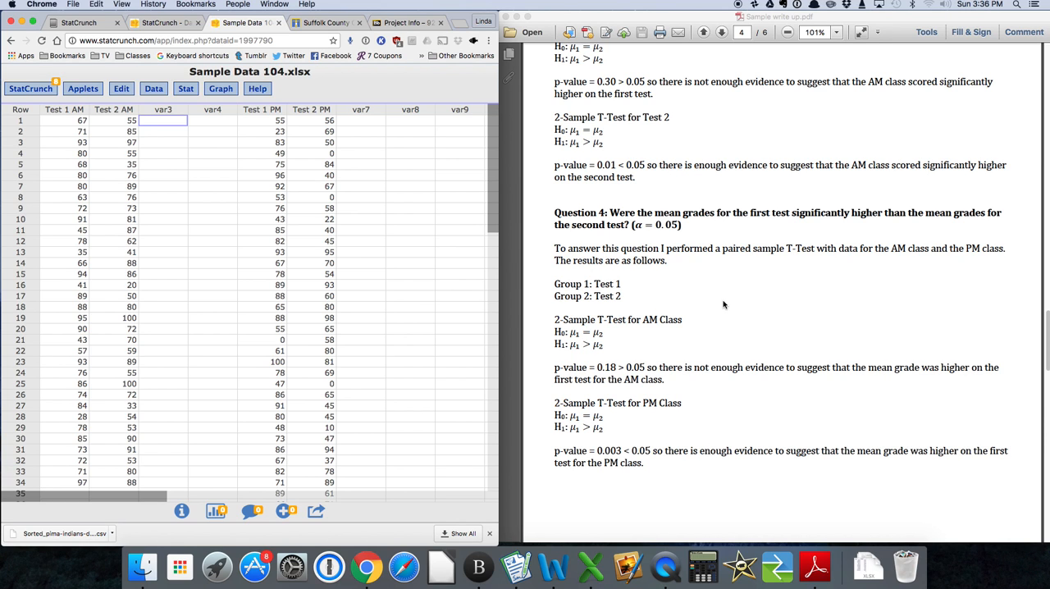
scroll(723, 304, down, 3)
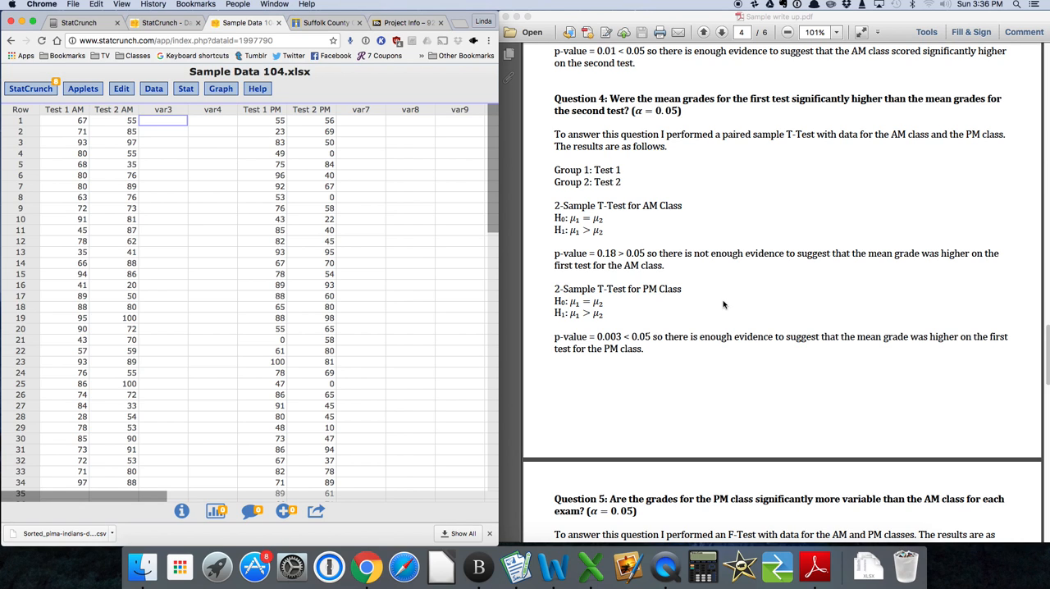
scroll(723, 305, down, 2)
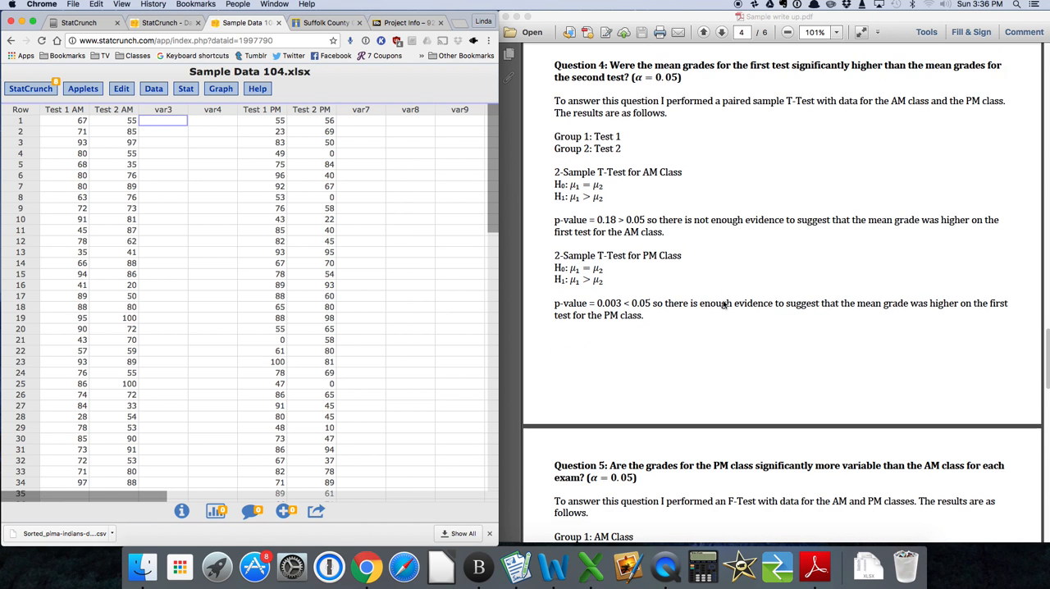
scroll(723, 305, down, 3)
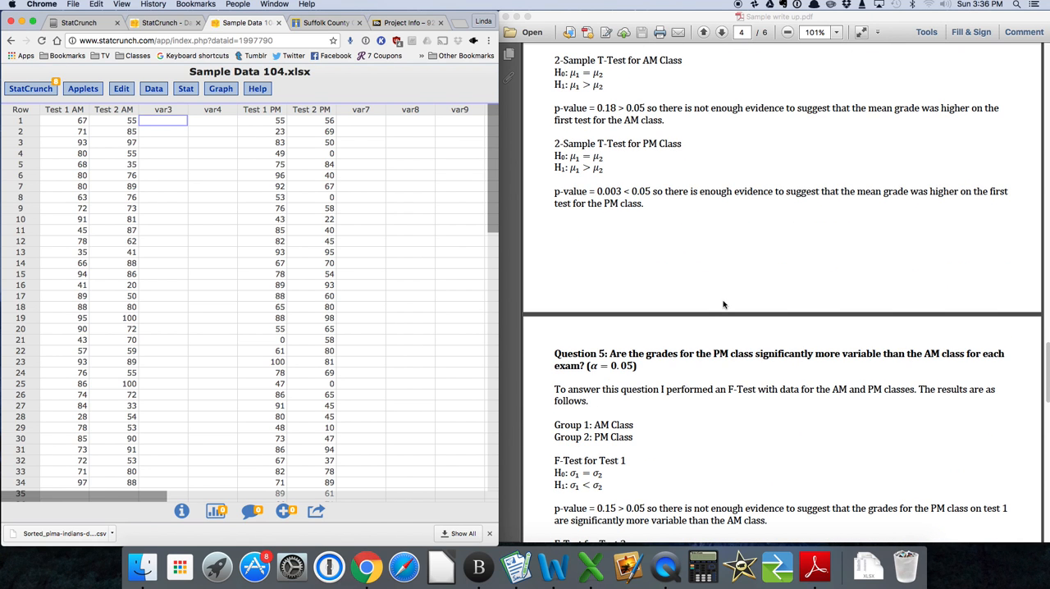
scroll(723, 304, up, 1)
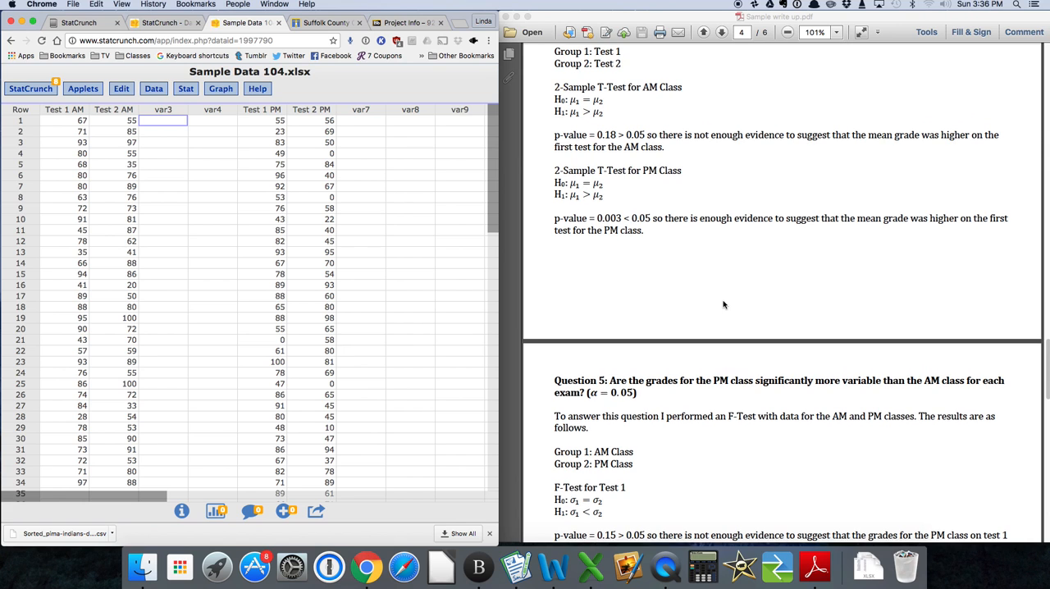
scroll(723, 304, up, 1)
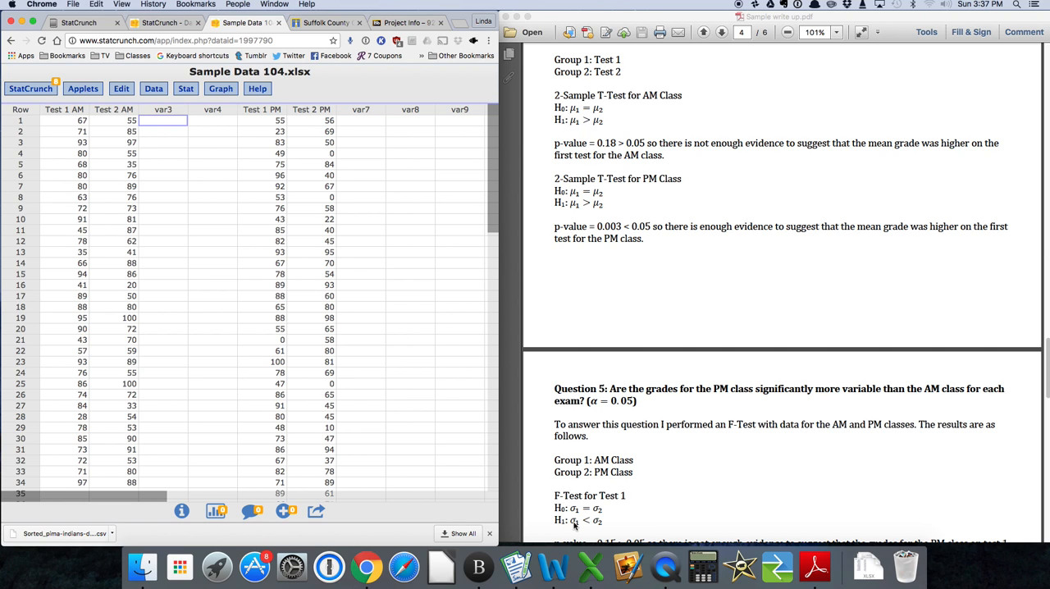
Run a two-sample variance hypothesis test with Test 1 AM as Sample 1, Test 1 PM as Sample 2 and a less-than-1 alternative.
click(184, 91)
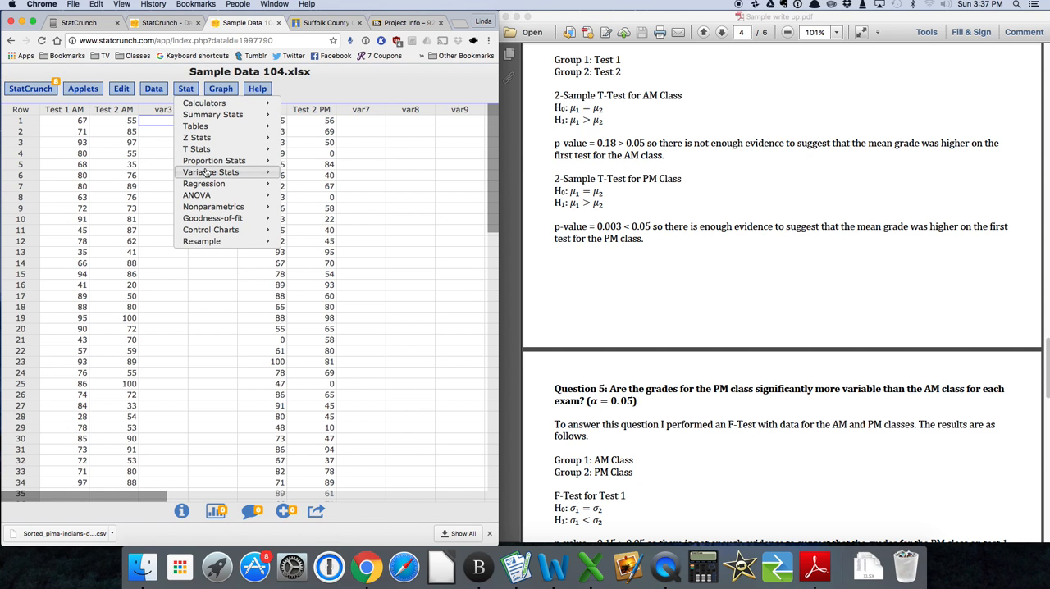
mouse_move(207, 176)
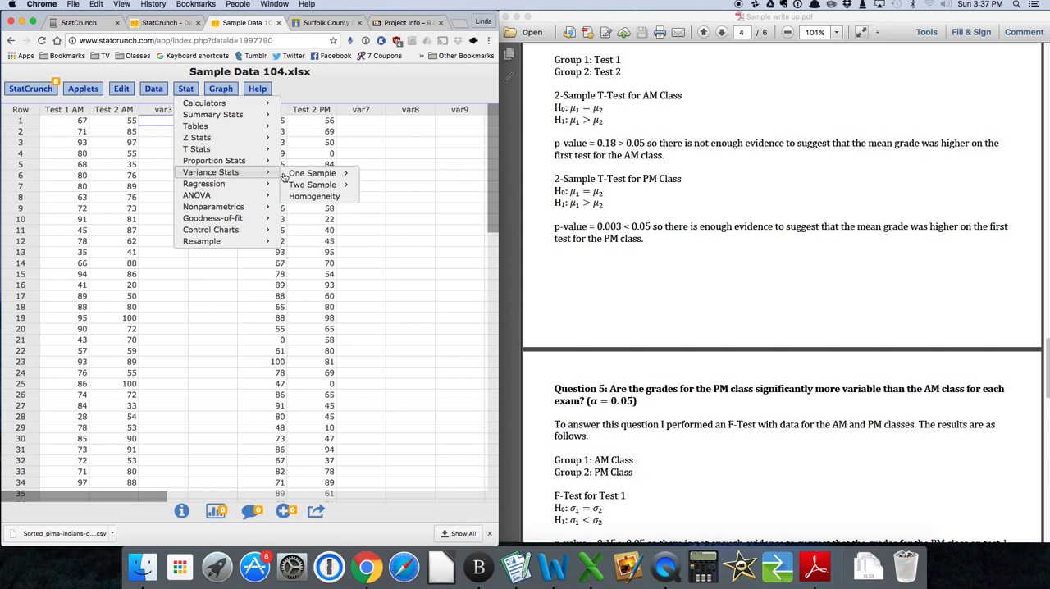
mouse_move(311, 184)
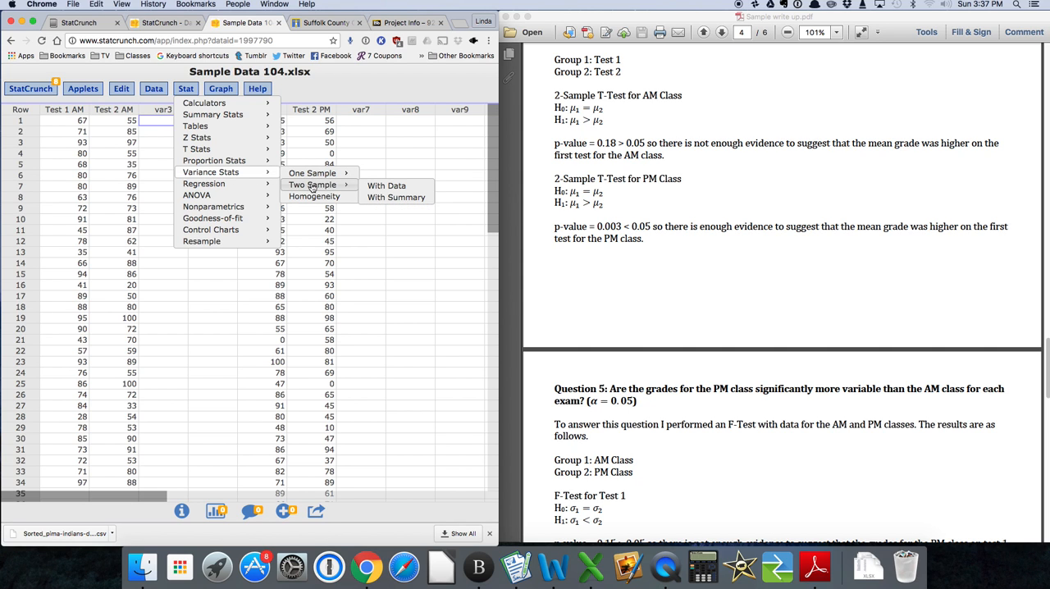
click(374, 187)
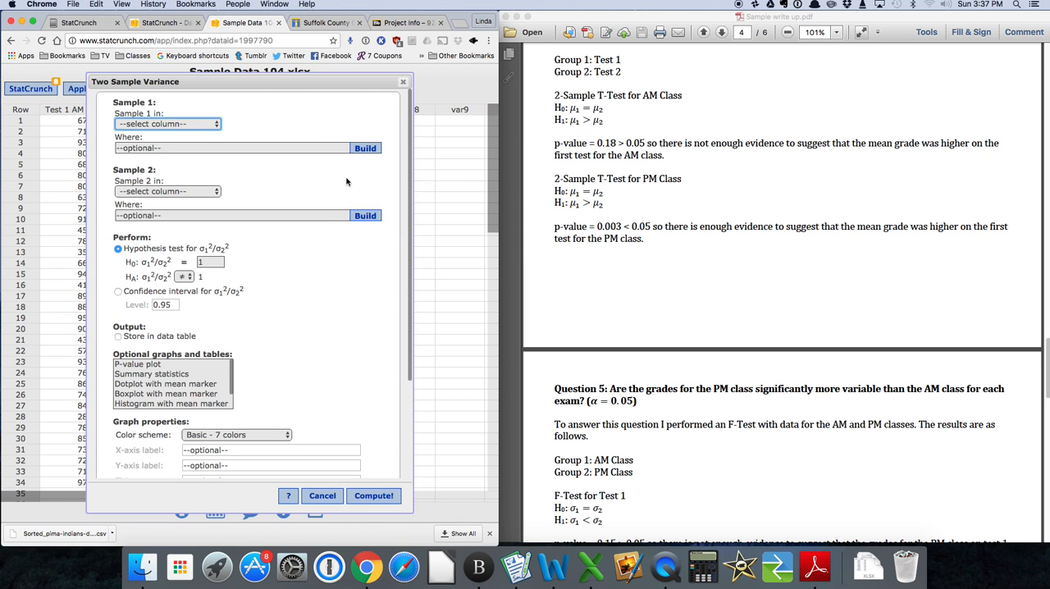
click(217, 125)
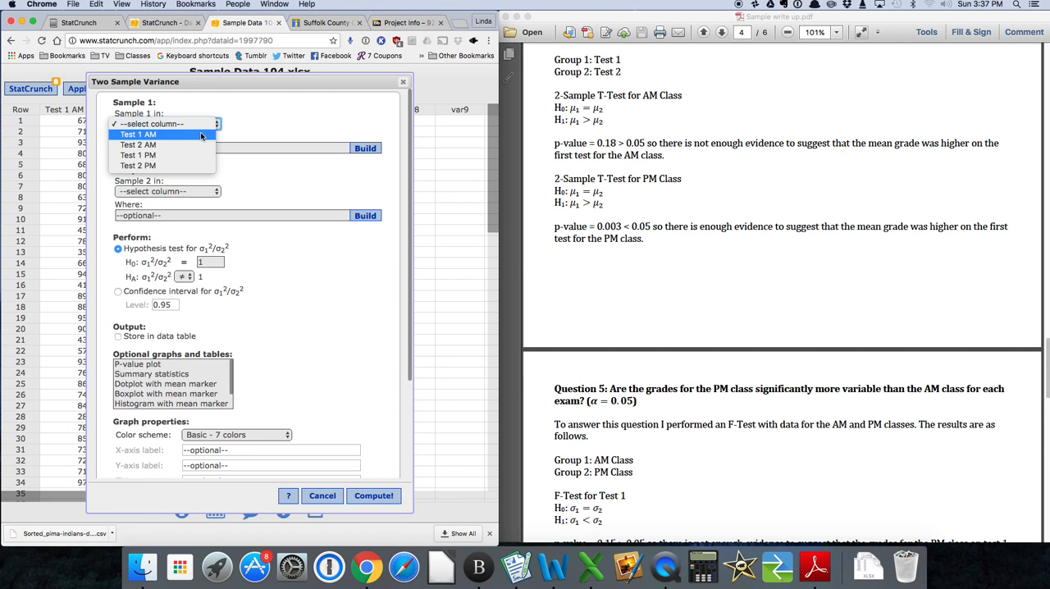
click(200, 134)
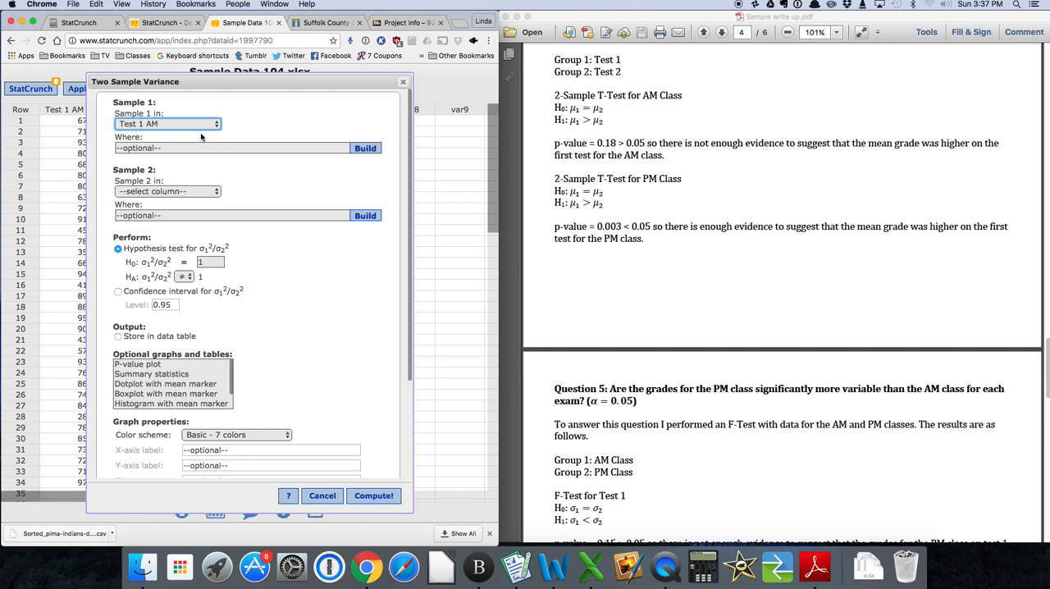
click(217, 192)
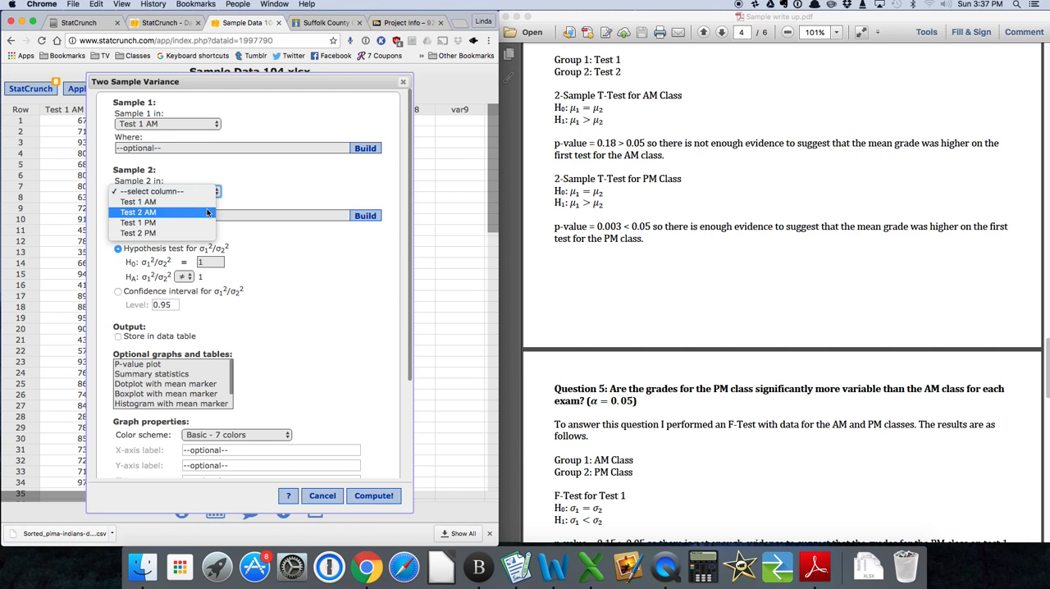
click(208, 222)
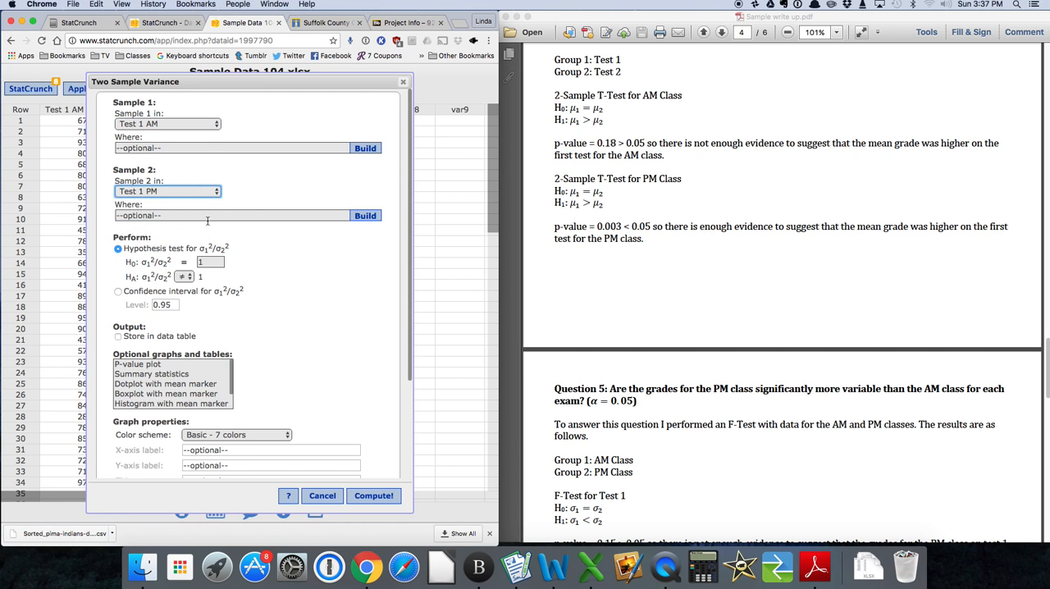
click(186, 277)
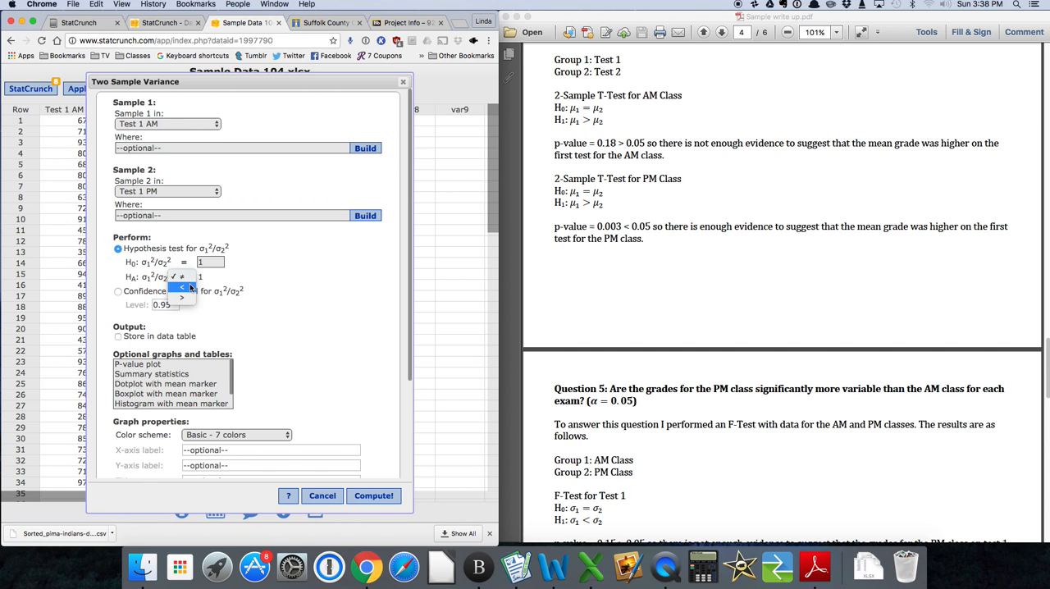
click(190, 288)
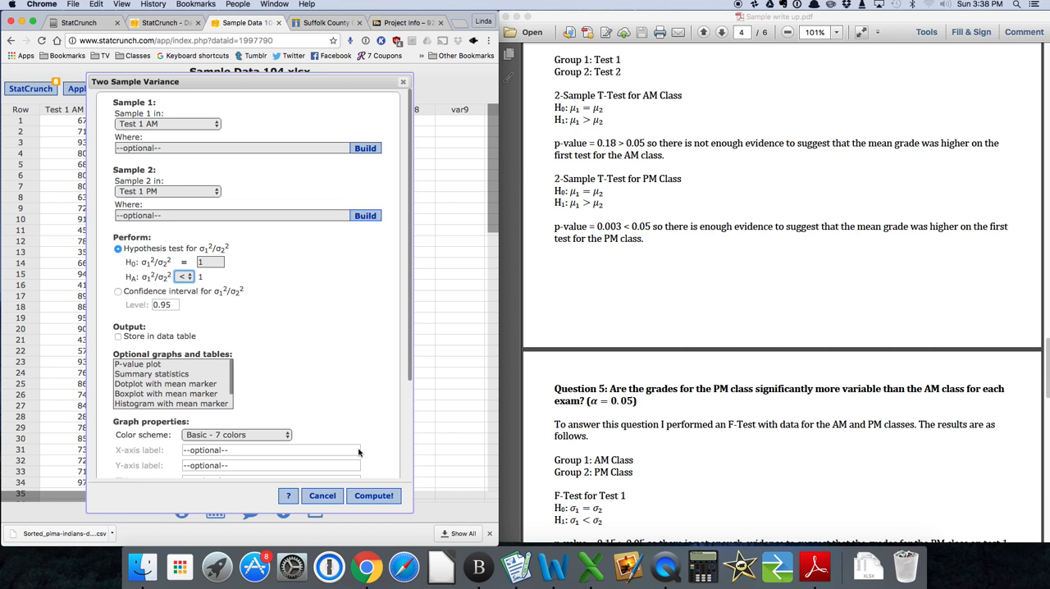
click(369, 501)
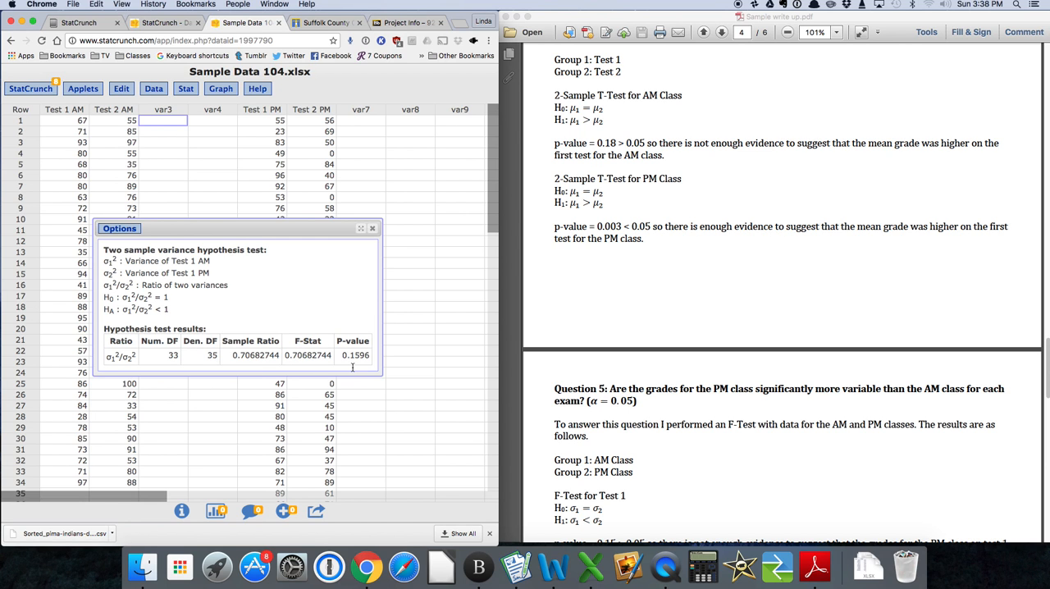
Edit the two-sample variance test to use Test 2 AM as Sample 1 and Test 2 PM as Sample 2, and recompute it.
scroll(651, 387, down, 5)
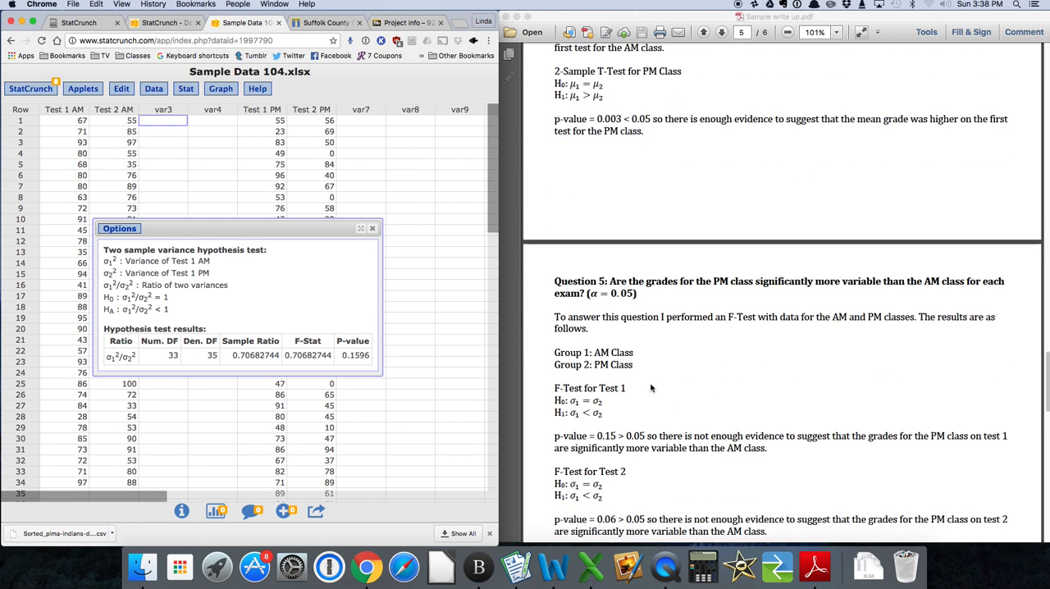
scroll(651, 387, down, 5)
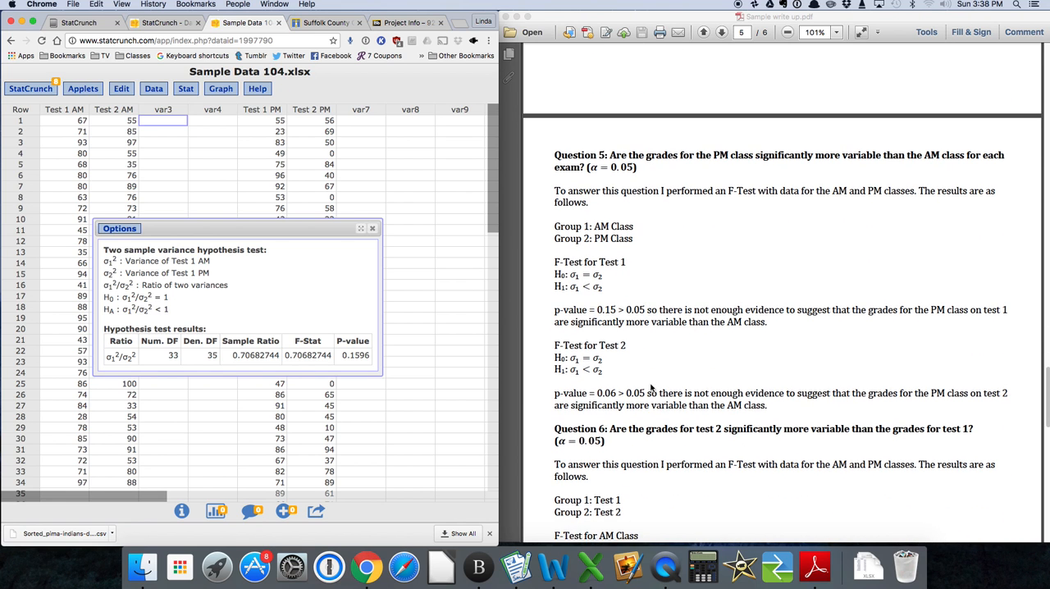
scroll(651, 387, down, 2)
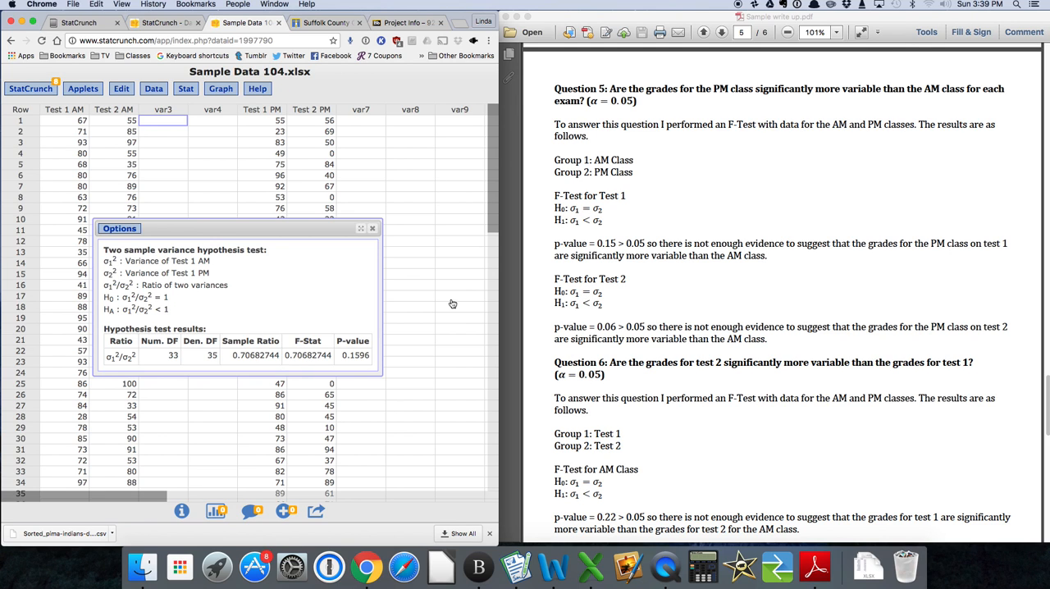
click(113, 230)
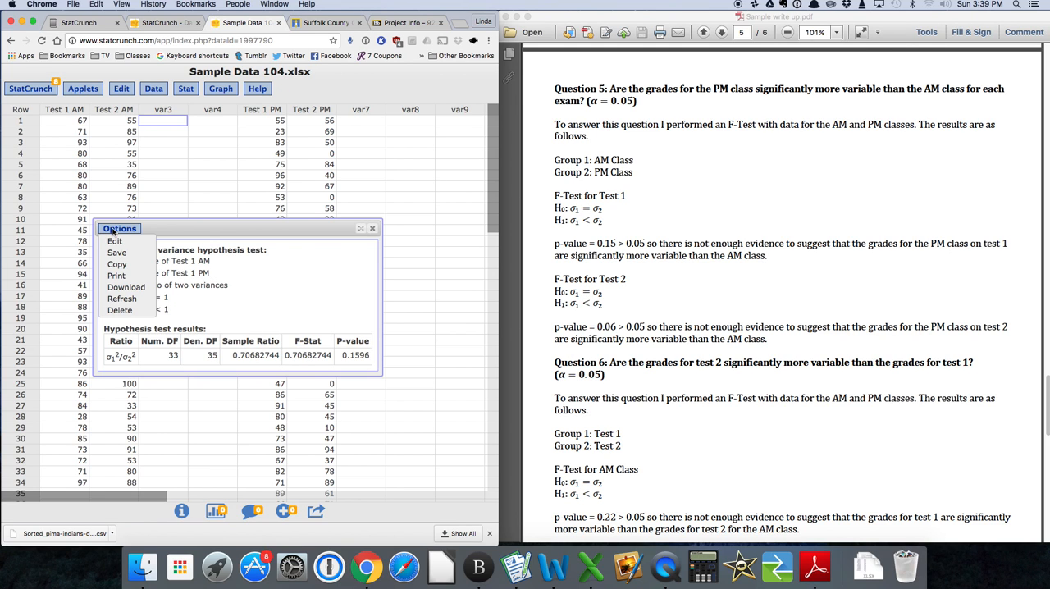
click(116, 239)
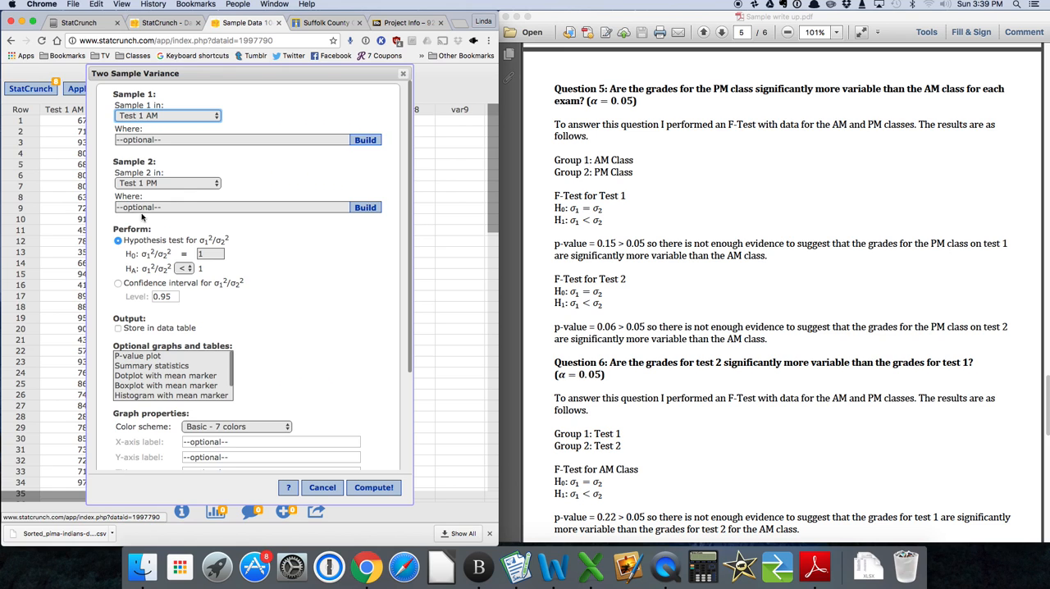
click(191, 116)
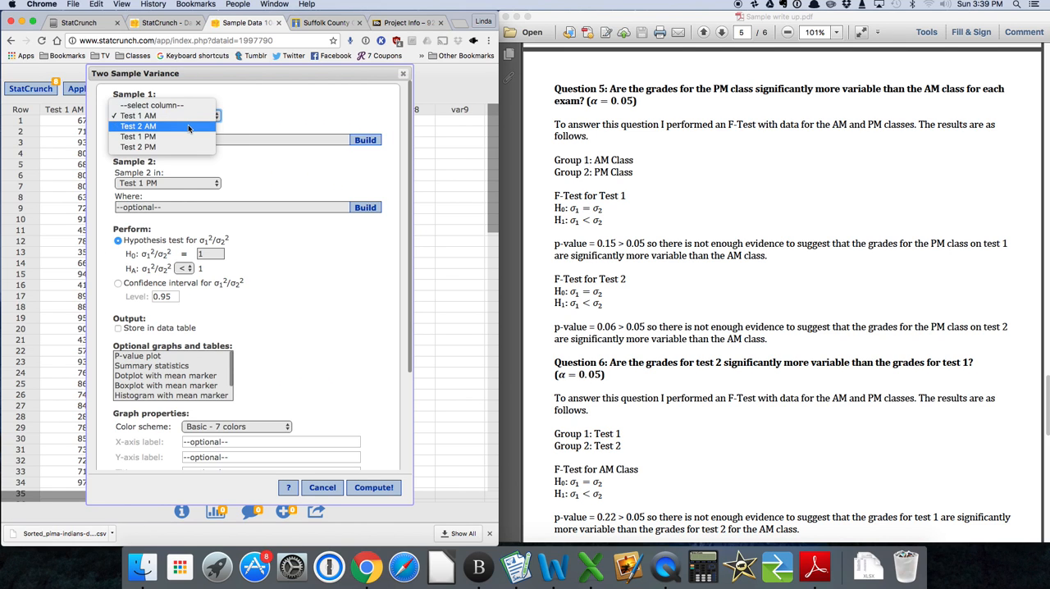
click(188, 125)
click(187, 184)
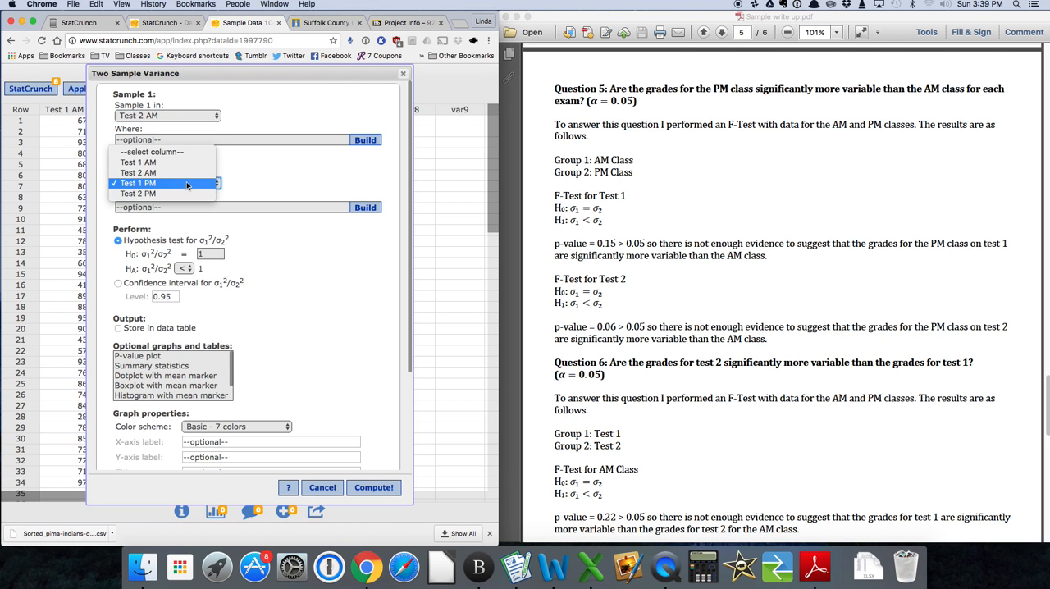
click(186, 194)
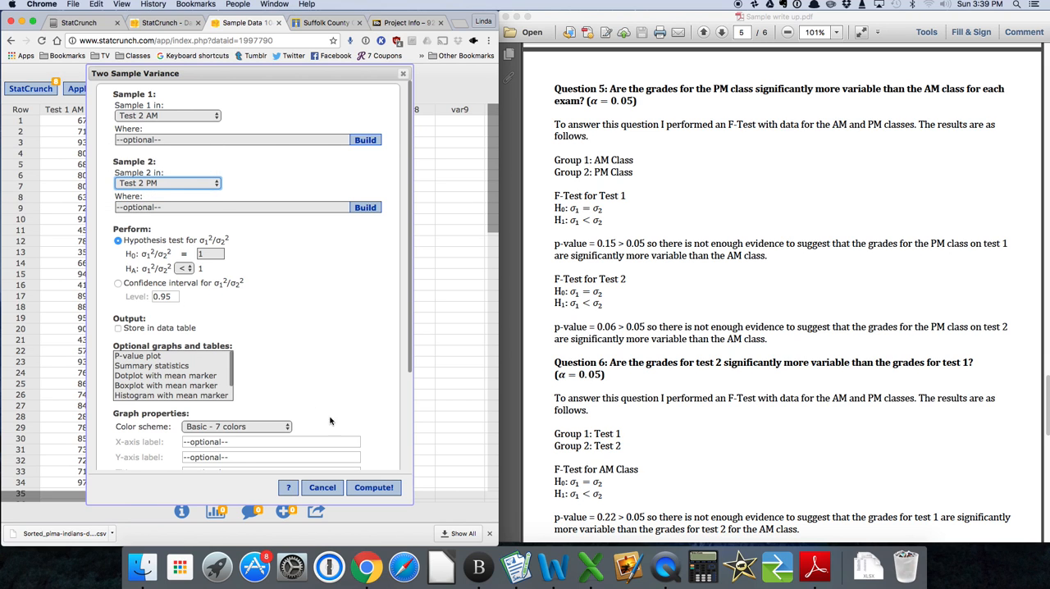
click(383, 488)
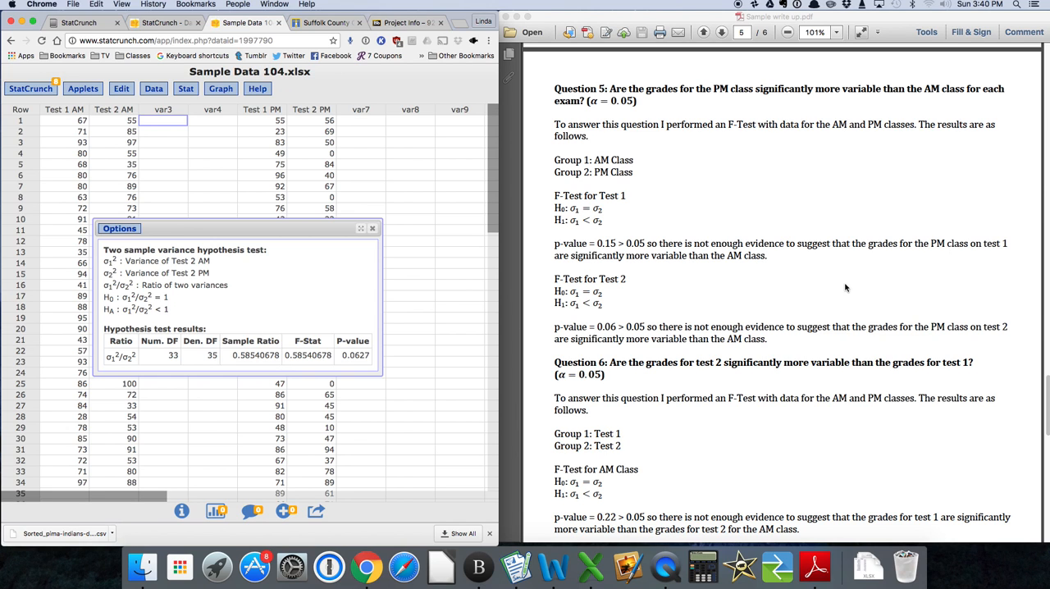
Bring up Question 6 on the F-tests in the write-up and close the variance test results for Test 2.
scroll(846, 287, down, 5)
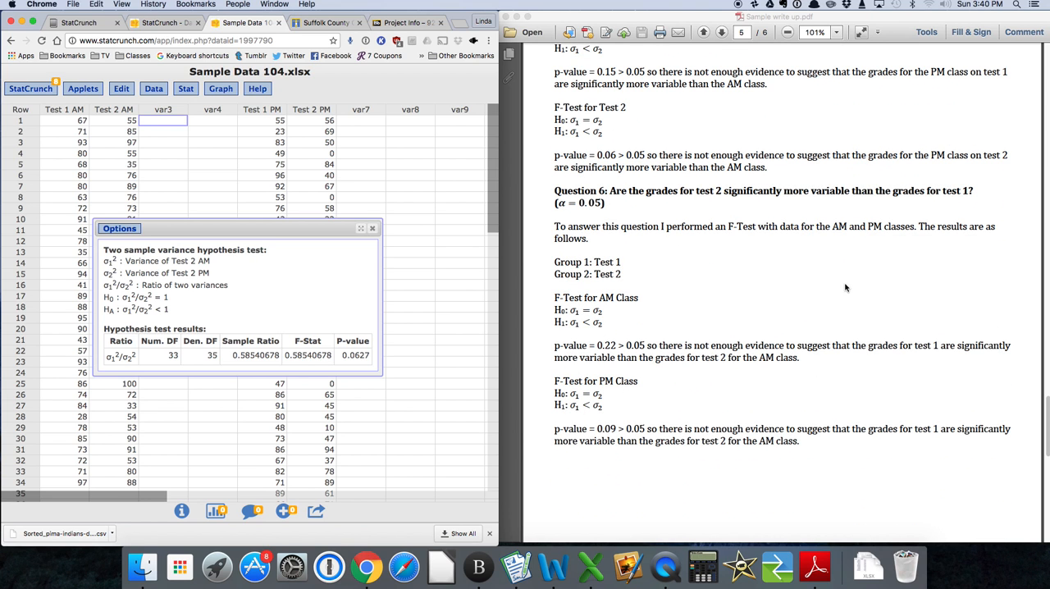
scroll(845, 287, down, 5)
scroll(845, 287, up, 3)
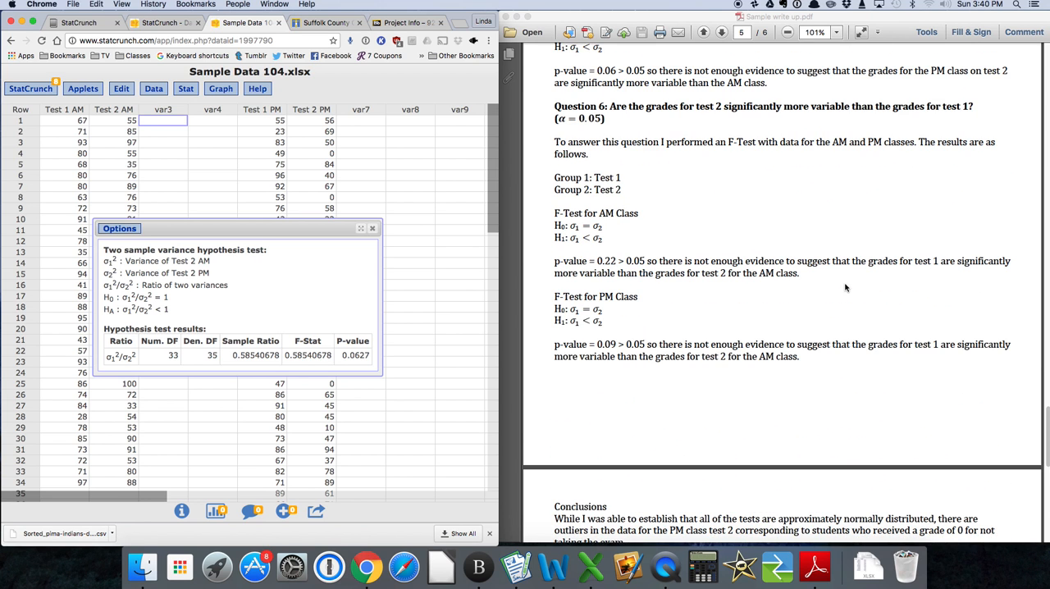
scroll(845, 287, up, 1)
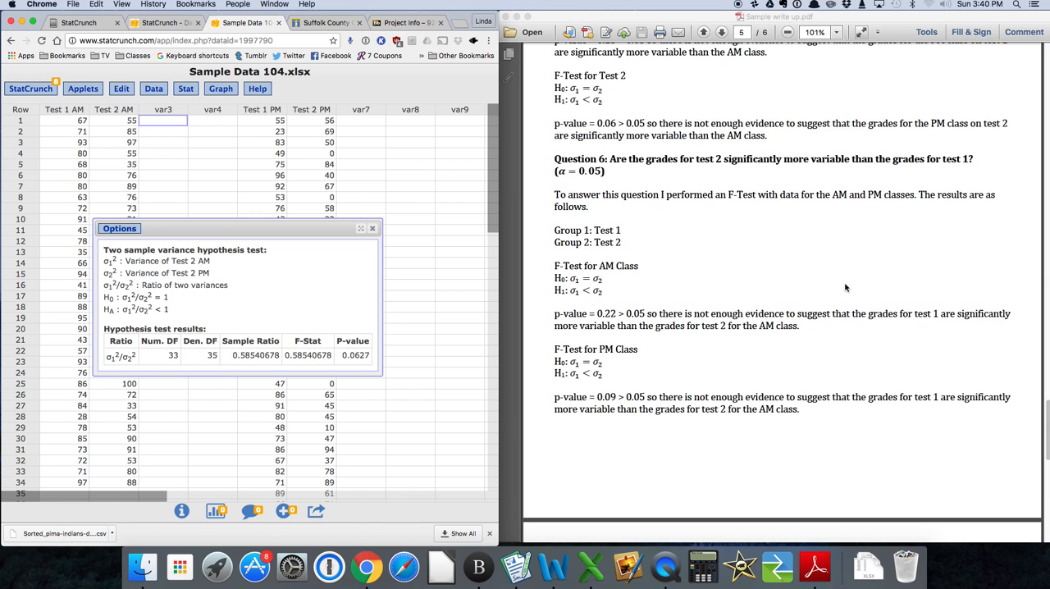
scroll(845, 287, up, 1)
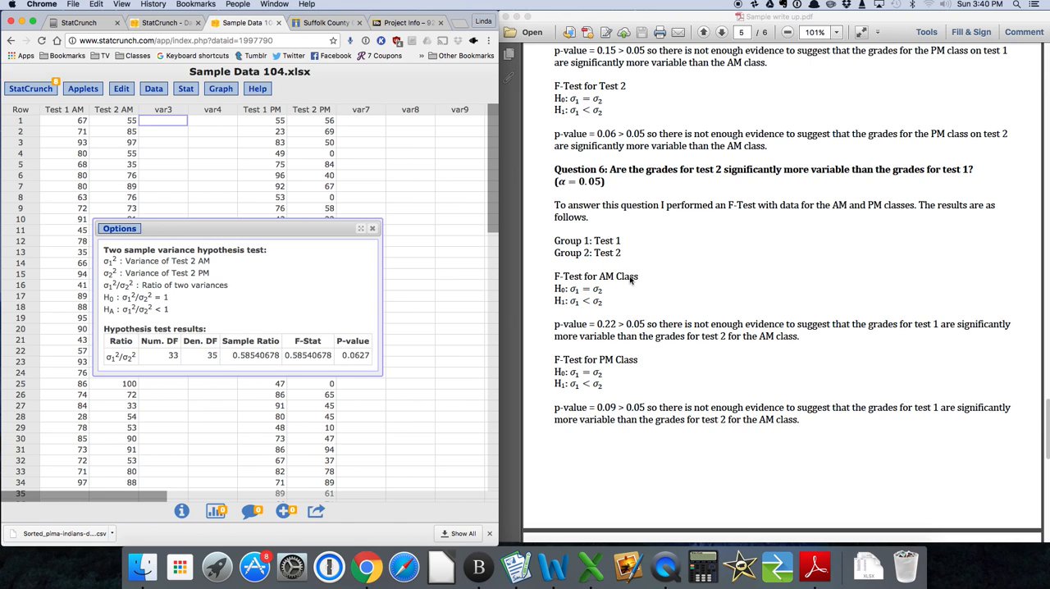
click(373, 229)
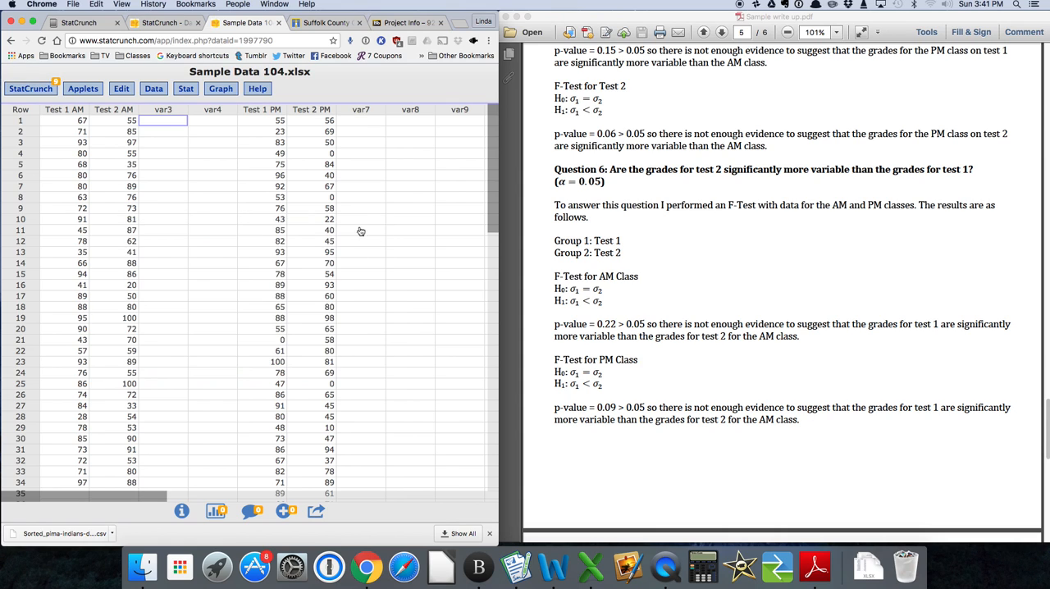
Run a two-sample variance hypothesis test with Test 1 AM as Sample 1, Test 2 AM as Sample 2 and a less-than-1 alternative.
click(177, 91)
mouse_move(205, 162)
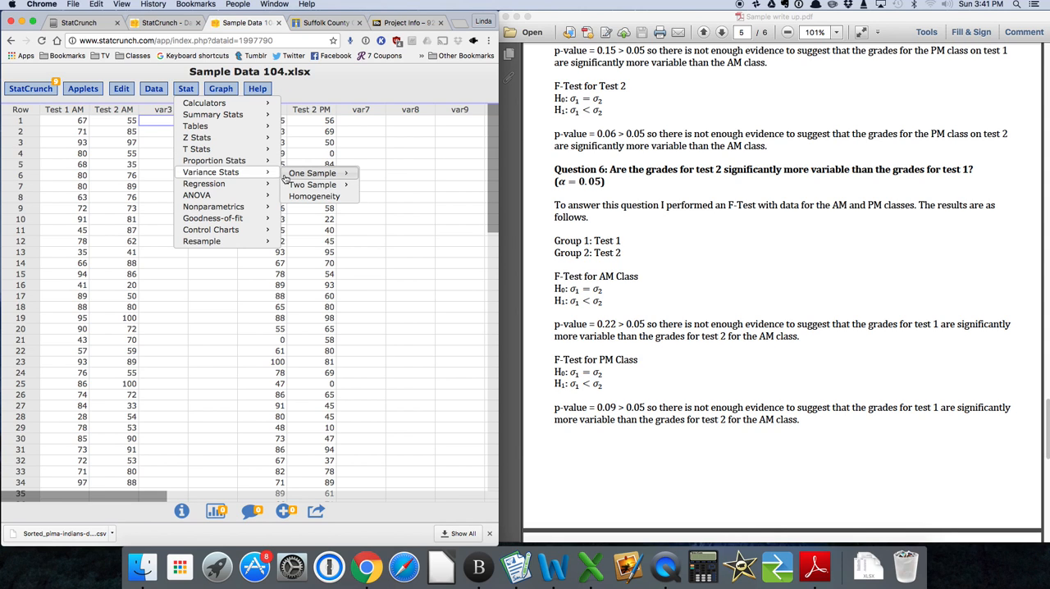
mouse_move(311, 185)
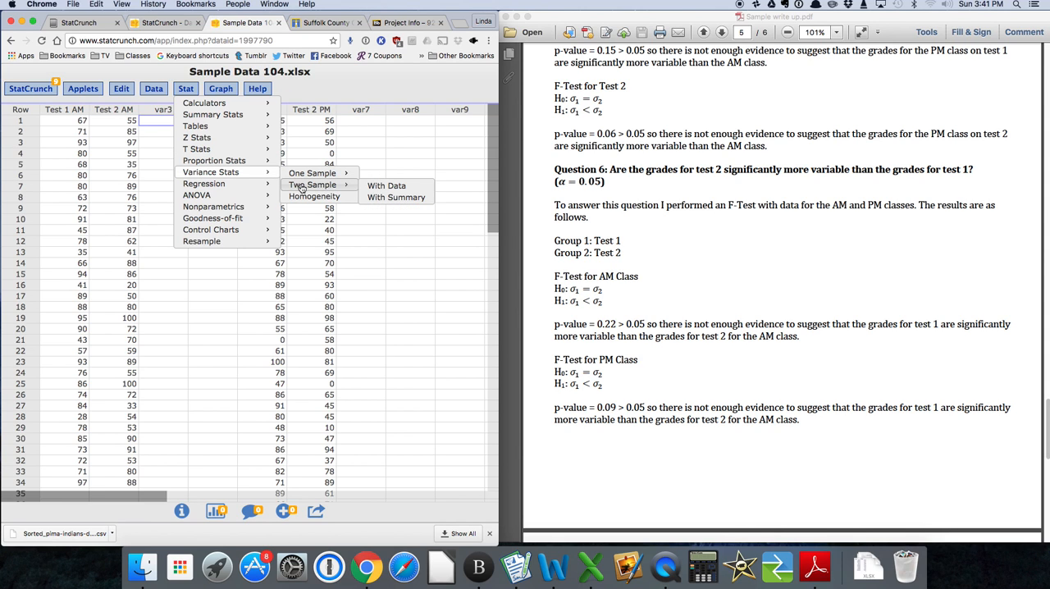
click(387, 186)
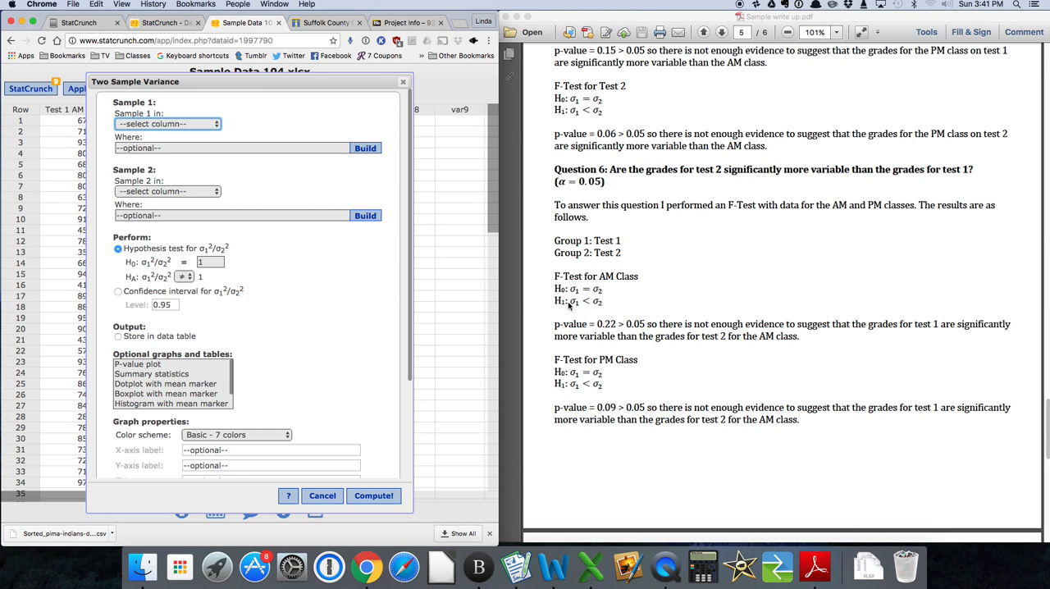
click(218, 124)
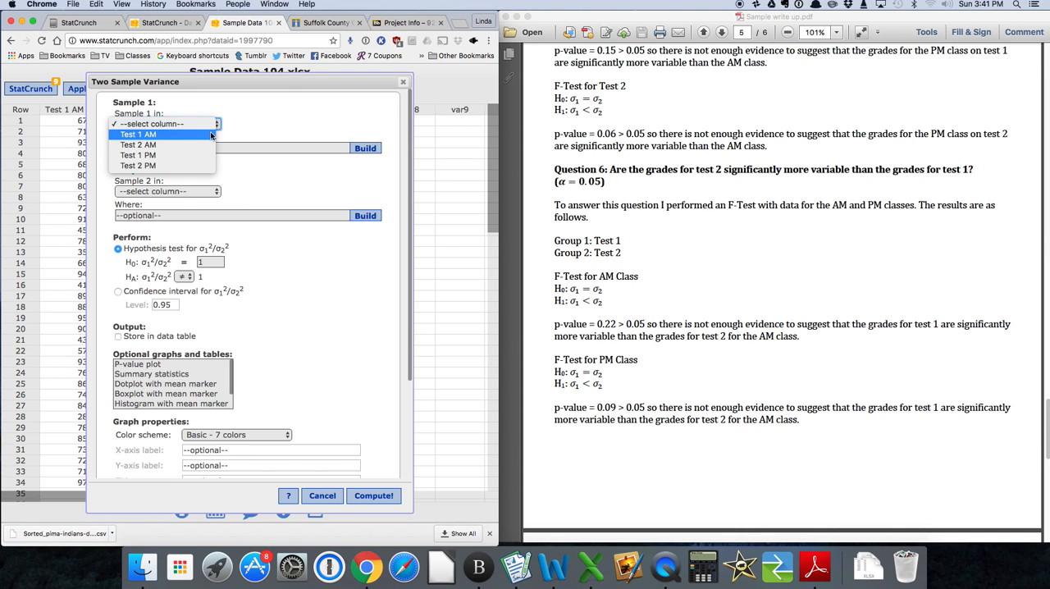
click(211, 135)
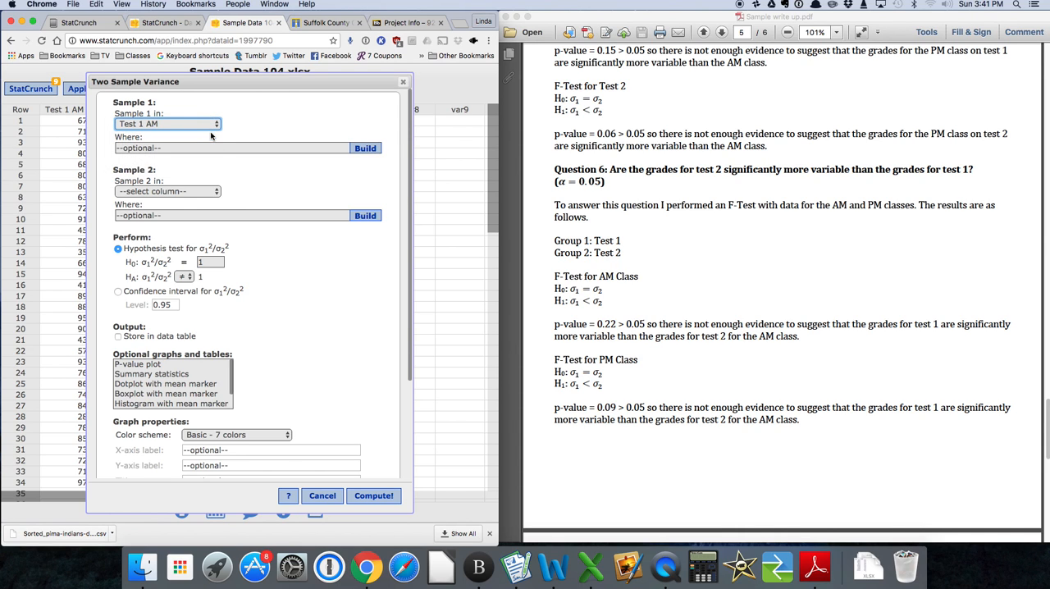
click(216, 194)
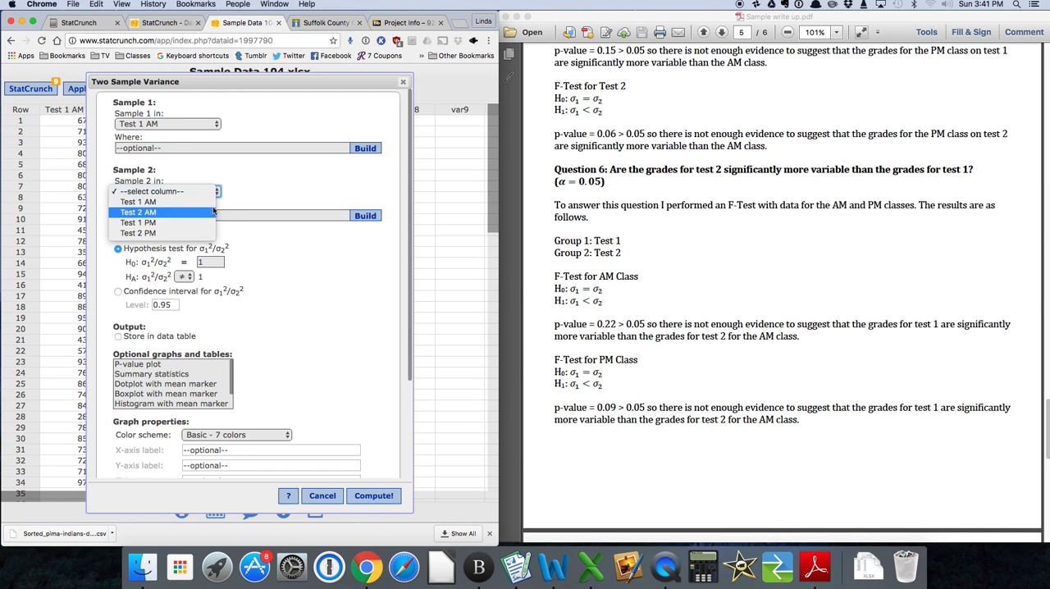
click(213, 213)
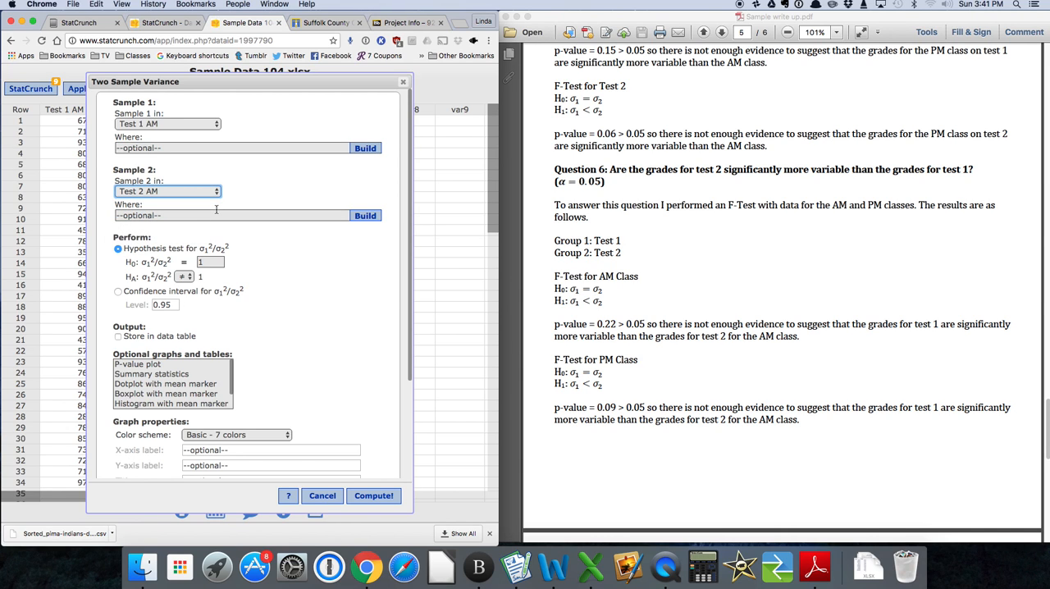
click(185, 279)
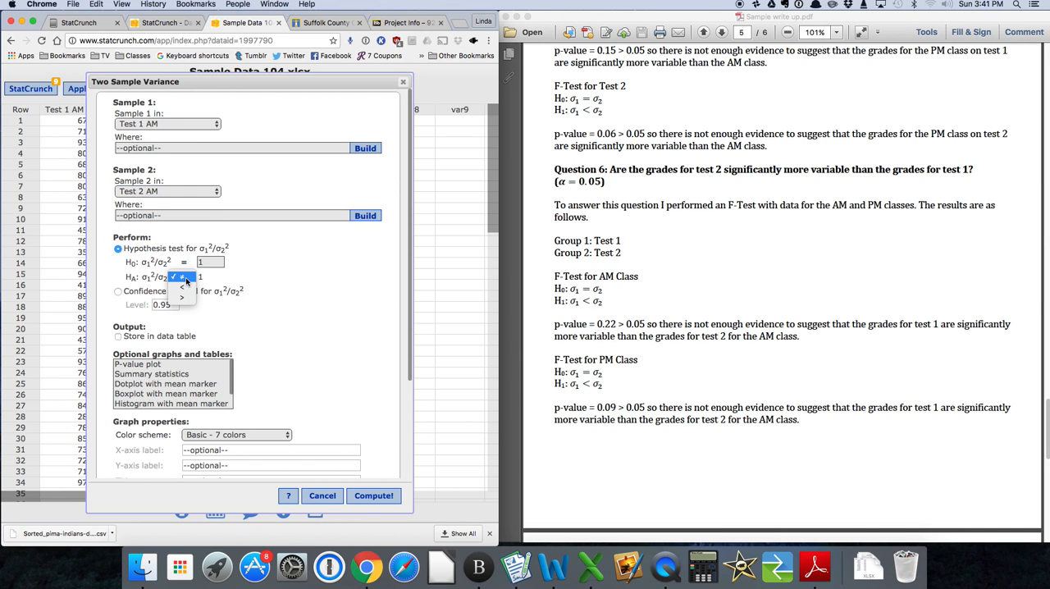
click(185, 289)
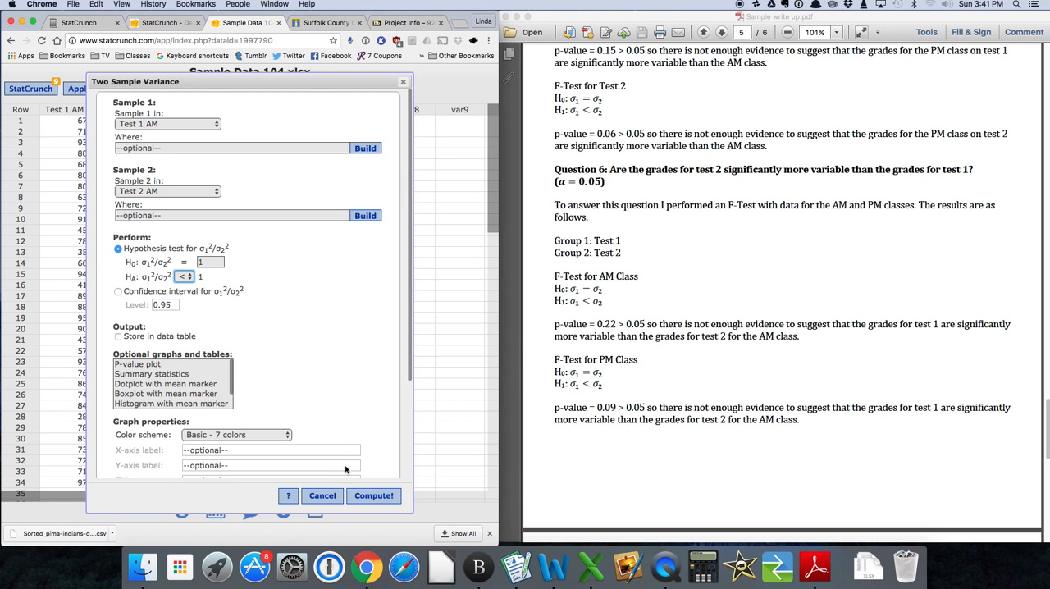
click(361, 497)
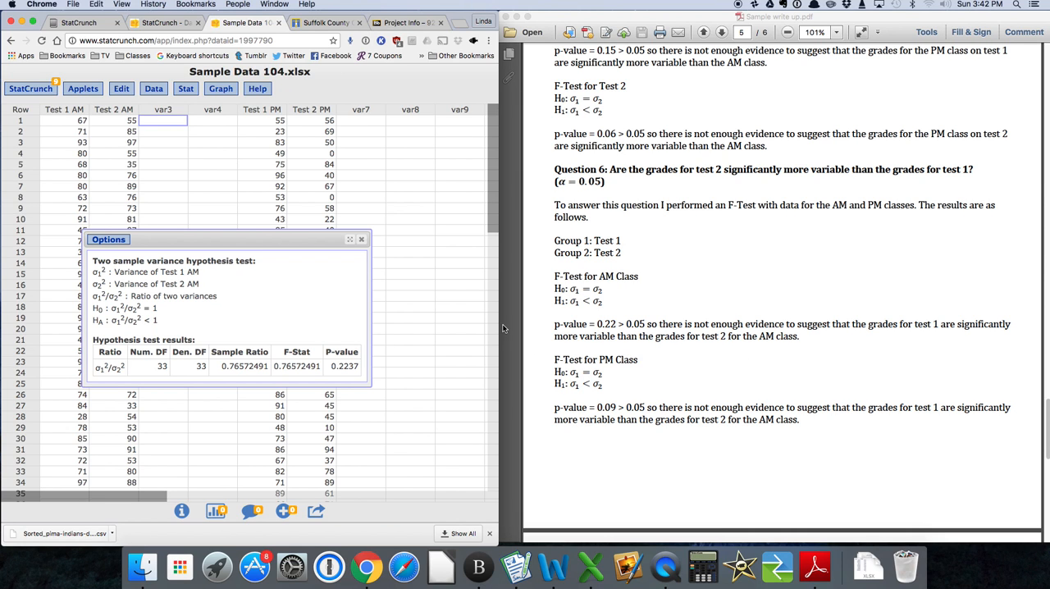
Edit the two-sample variance test to use Test 1 PM as Sample 1 and Test 2 PM as Sample 2, and recompute it.
click(109, 239)
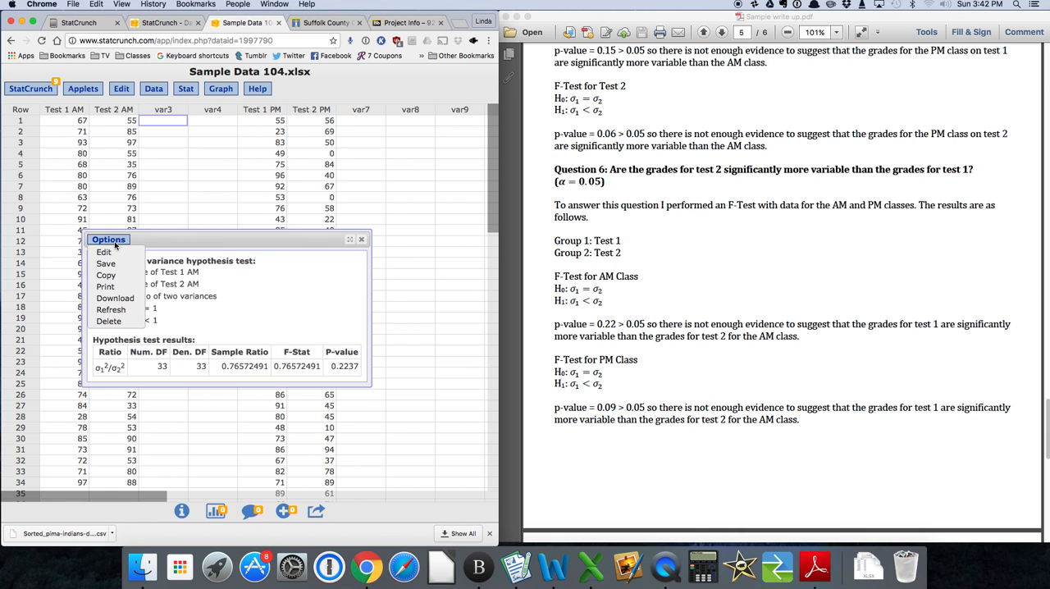
click(113, 252)
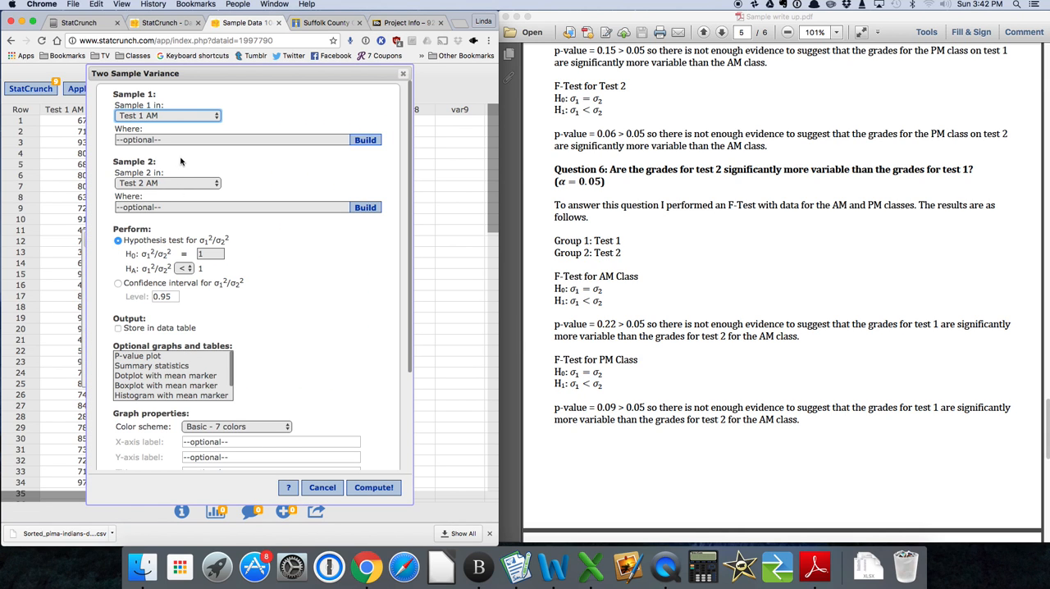
click(189, 116)
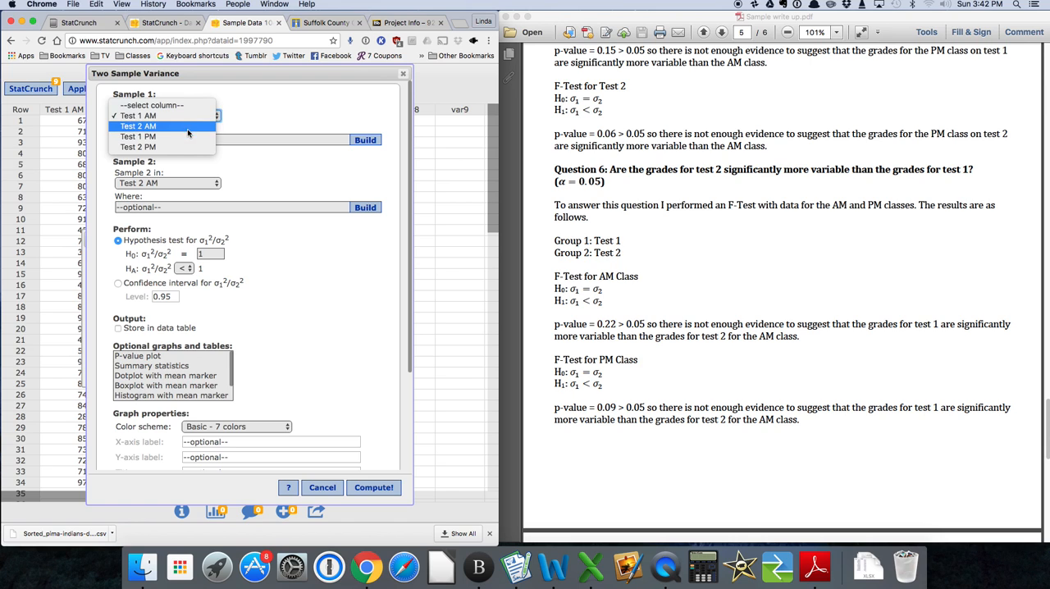
click(188, 137)
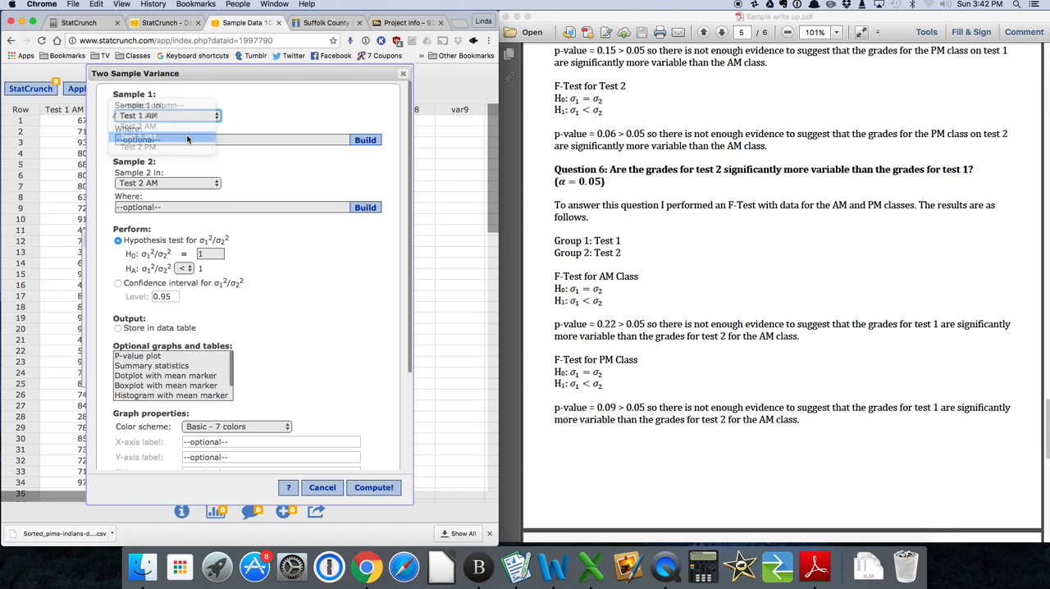
click(183, 184)
click(182, 203)
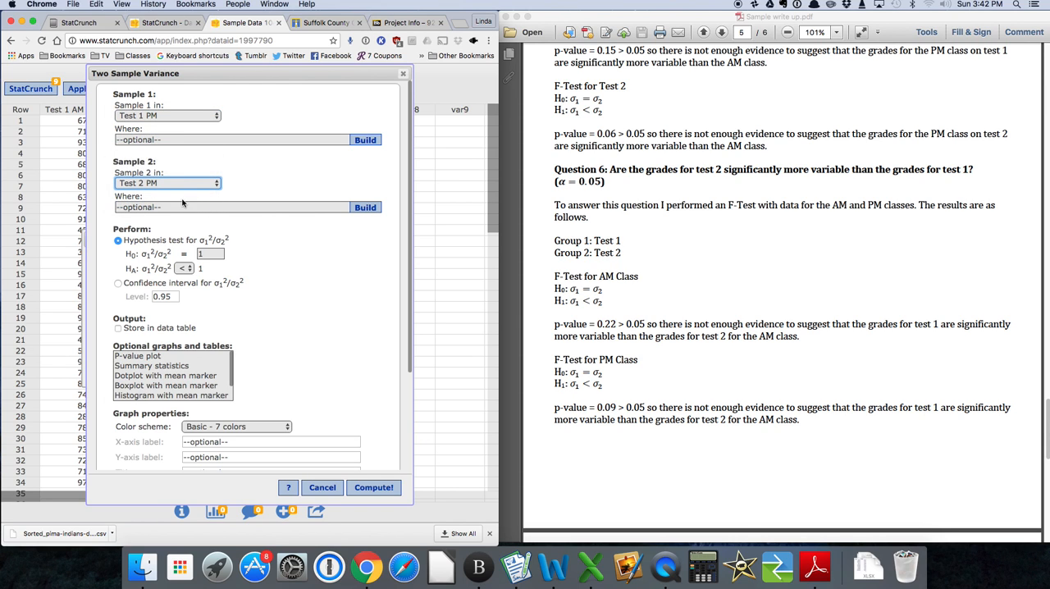
click(371, 487)
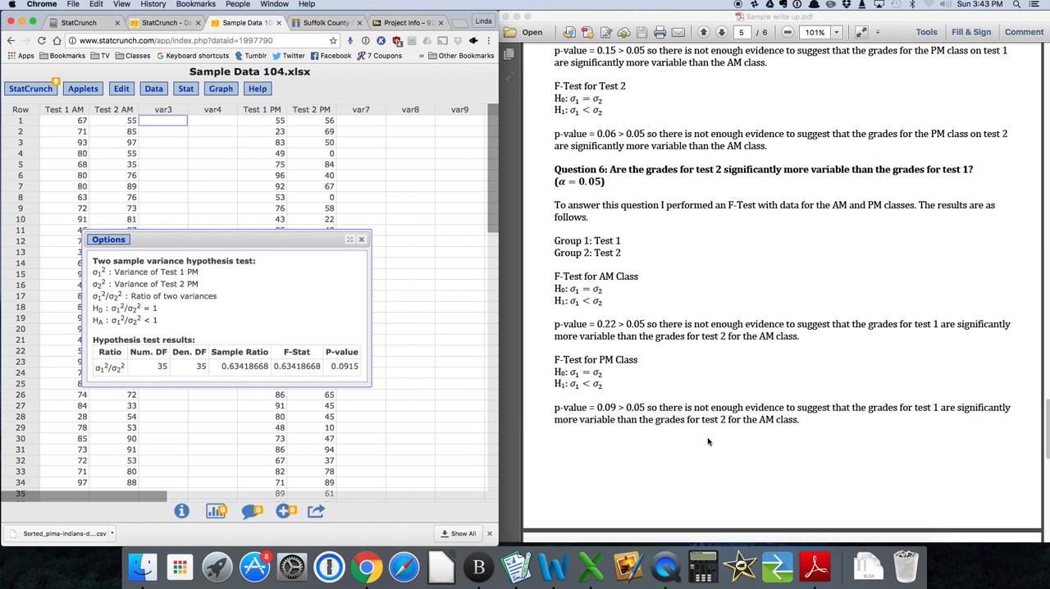
Read the Conclusions section of the write-up and return to the introduction with the list of research questions.
scroll(708, 441, down, 10)
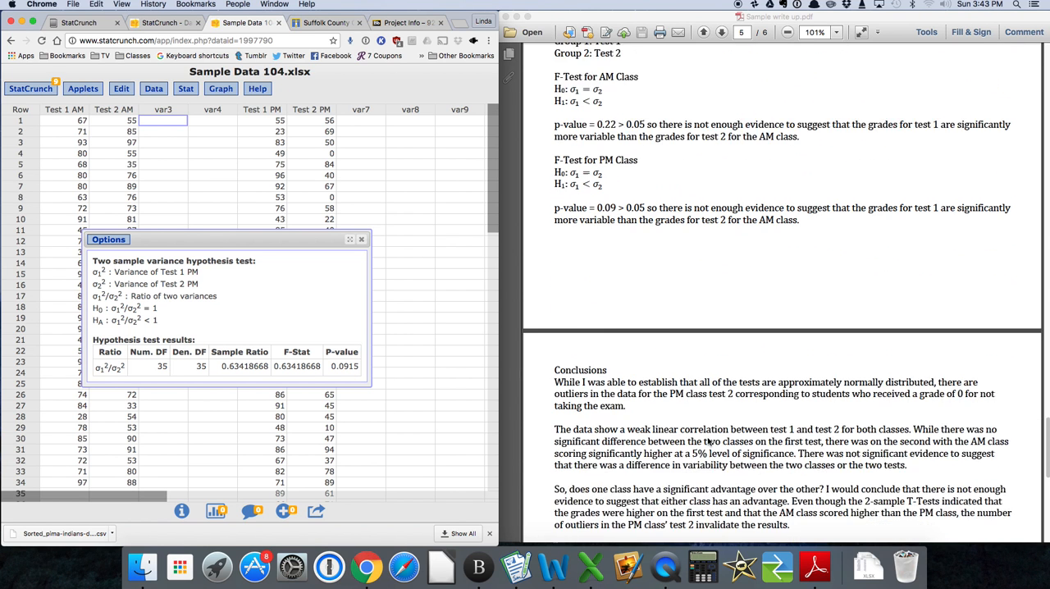
scroll(708, 441, down, 5)
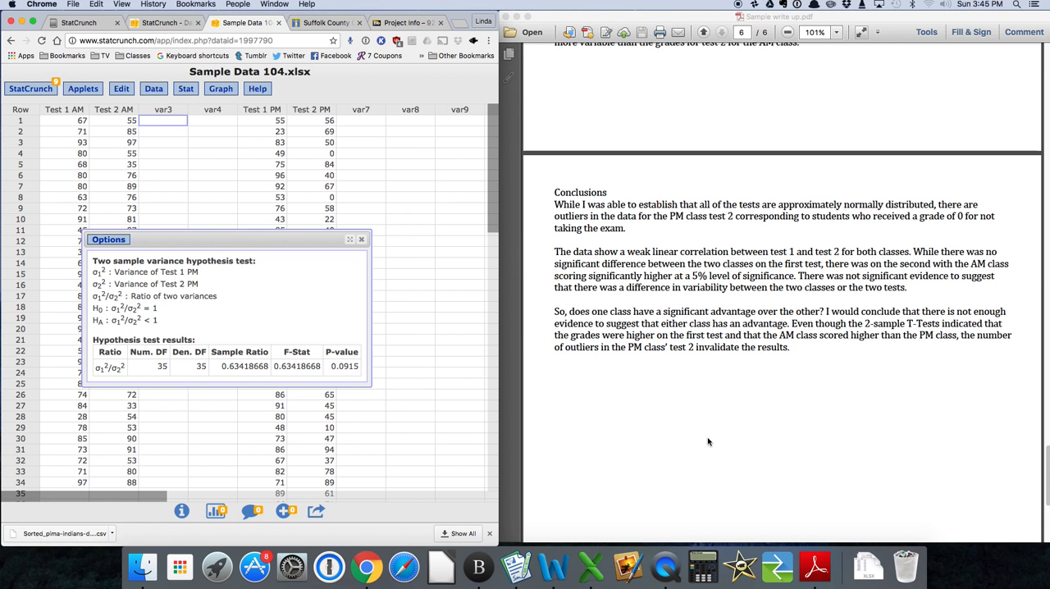
scroll(708, 441, up, 15)
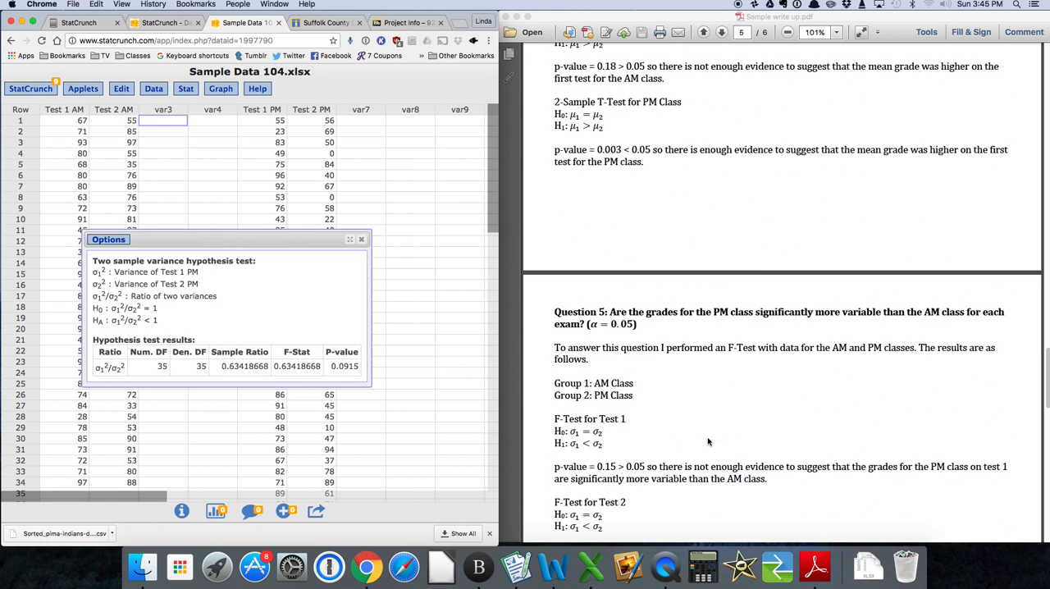
scroll(708, 442, up, 20)
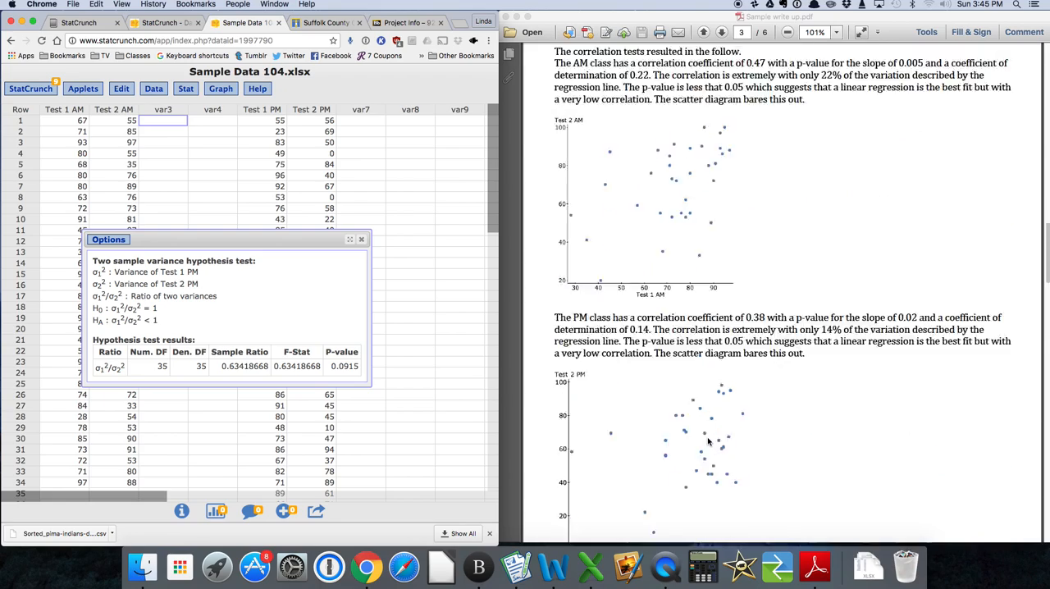
scroll(708, 441, up, 20)
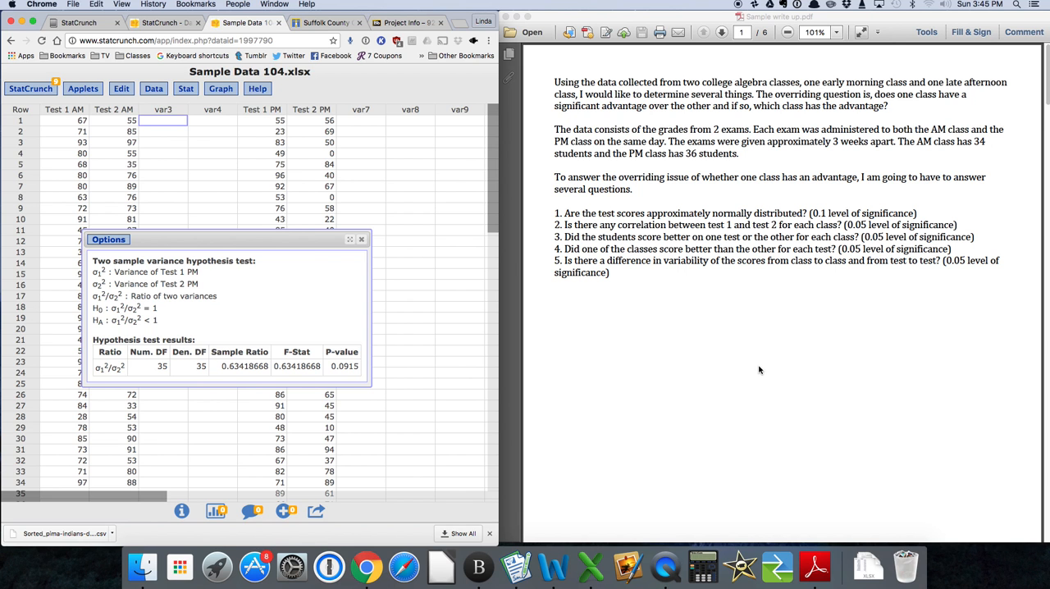
Review the whole write-up from the summary statistics through Questions 1 to 6 to the Conclusions, and return towards the beginning.
scroll(758, 370, down, 10)
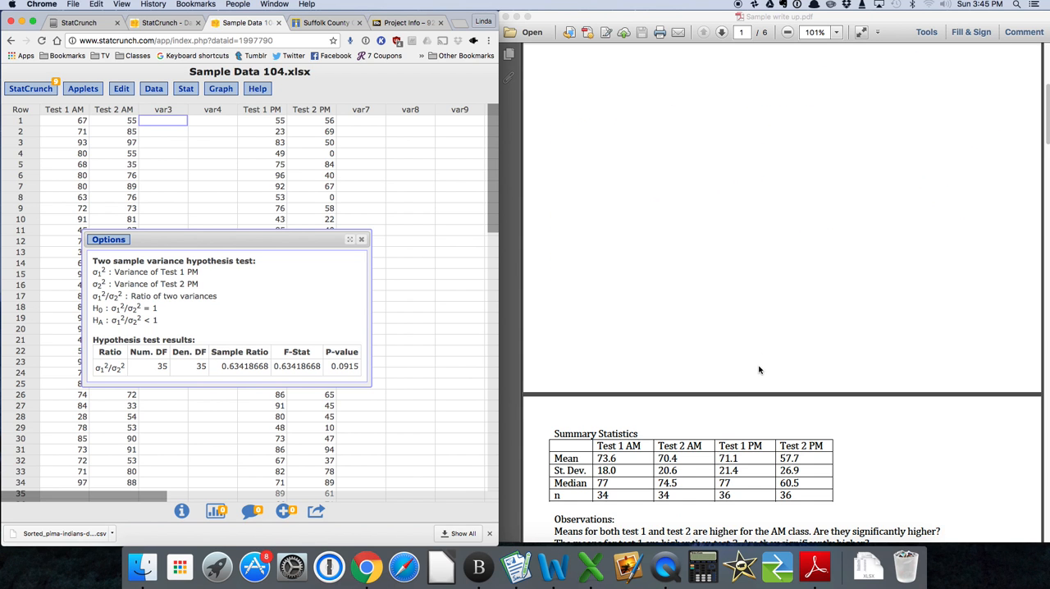
scroll(759, 370, down, 5)
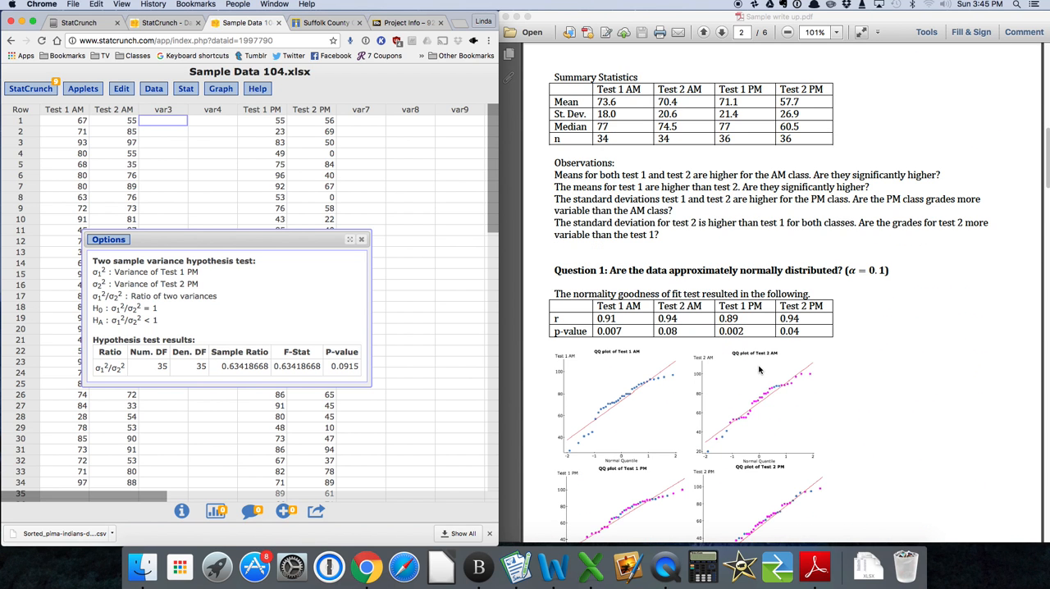
scroll(759, 370, down, 15)
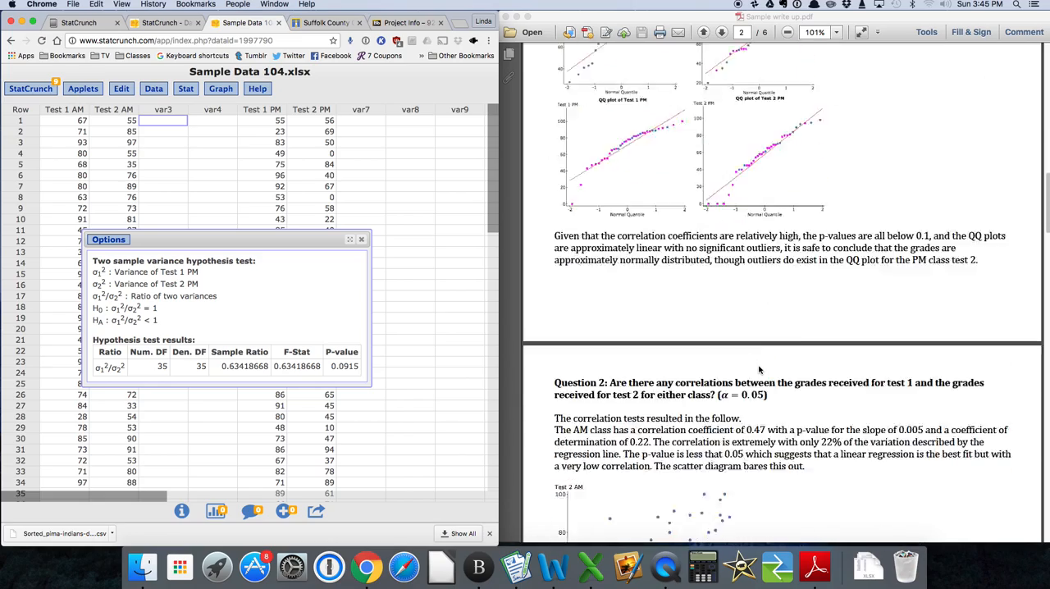
scroll(759, 370, down, 15)
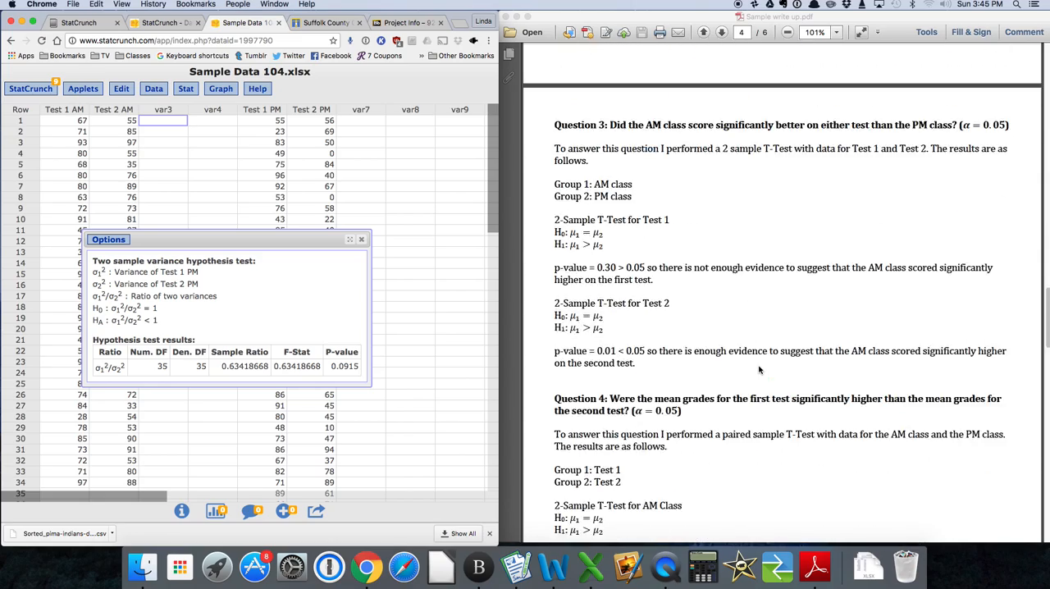
scroll(759, 370, down, 4)
scroll(758, 370, down, 10)
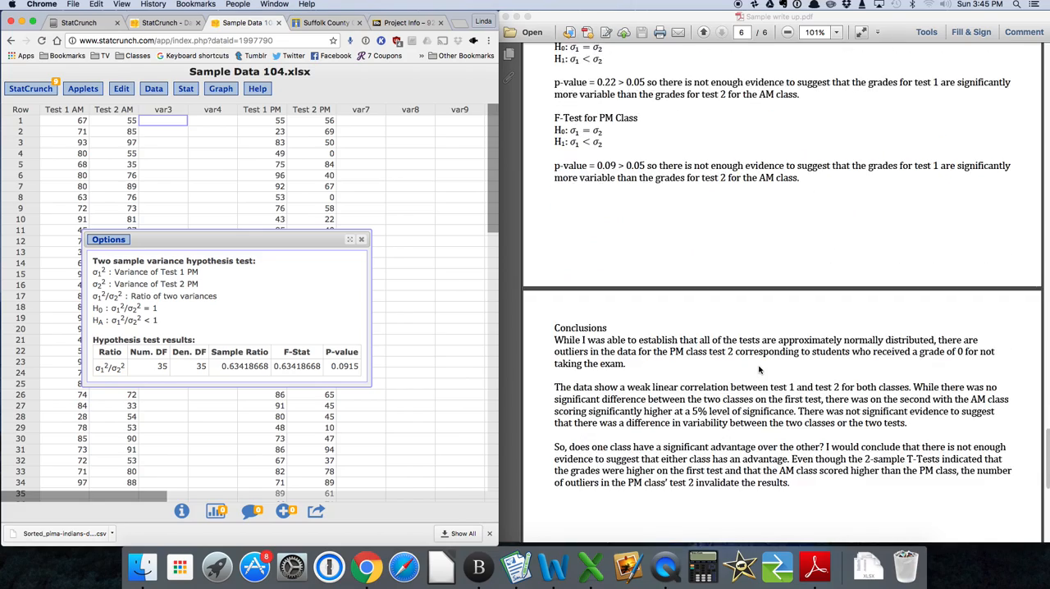
scroll(759, 370, up, 20)
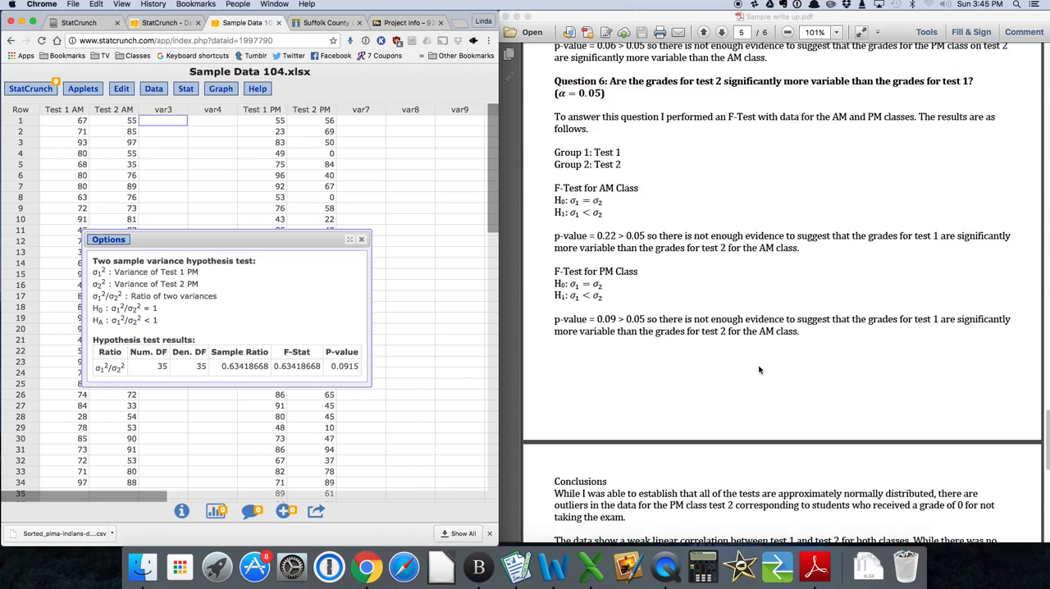
scroll(758, 370, up, 20)
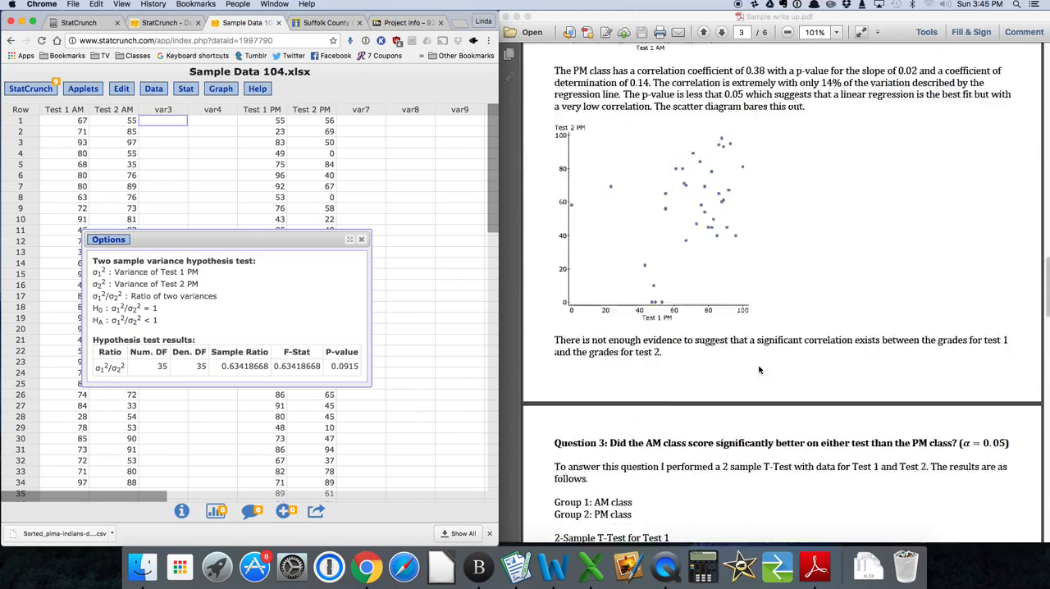
scroll(759, 370, up, 20)
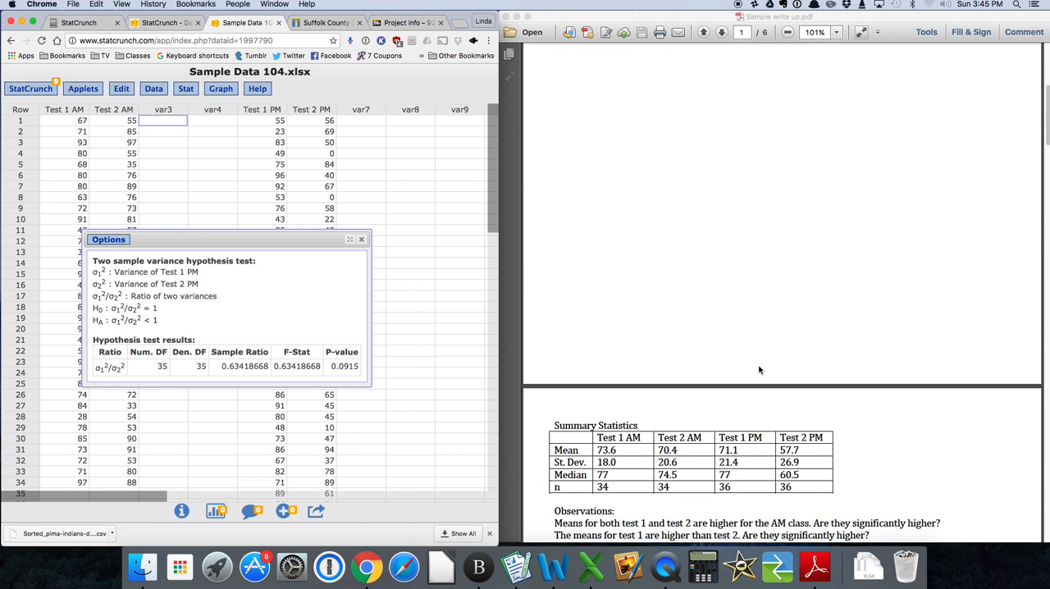